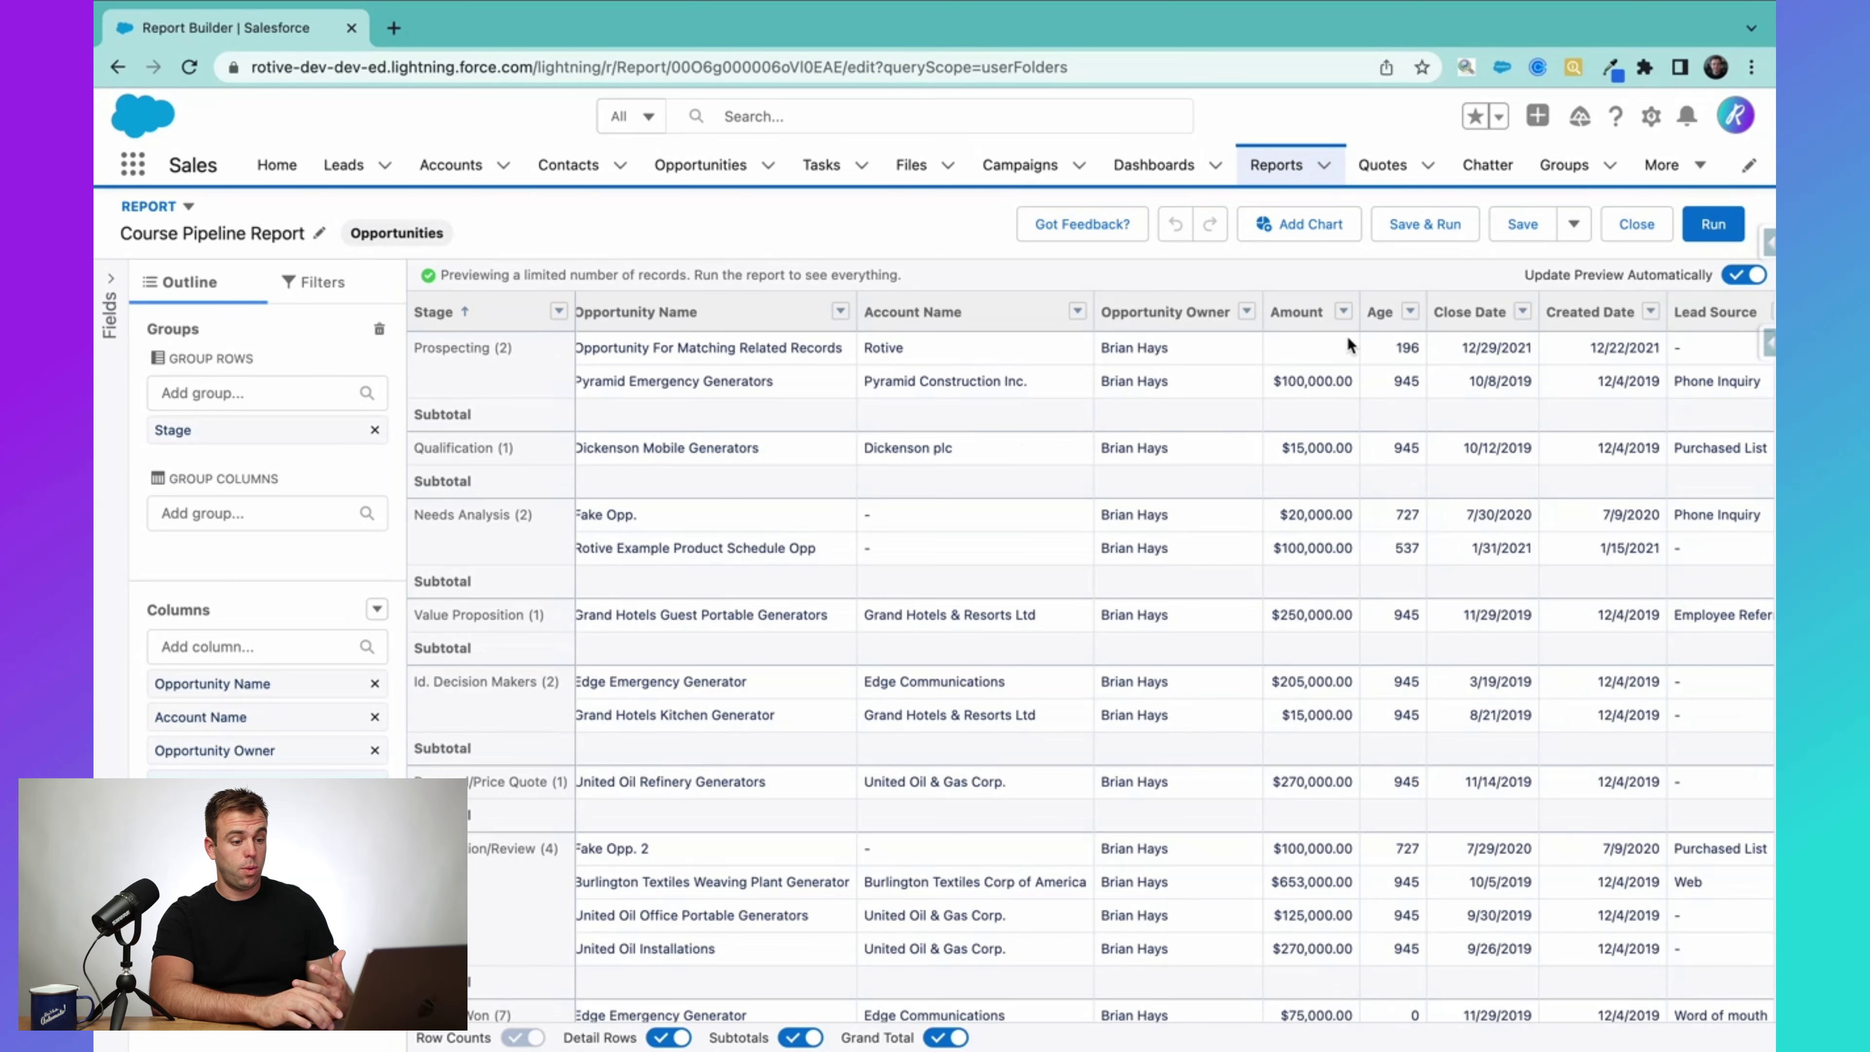
Step: Summarize the Amount column by Sum
{"action": "left_click", "coordinate": [1343, 312]}
{"action": "mouse_move", "coordinate": [1428, 491]}
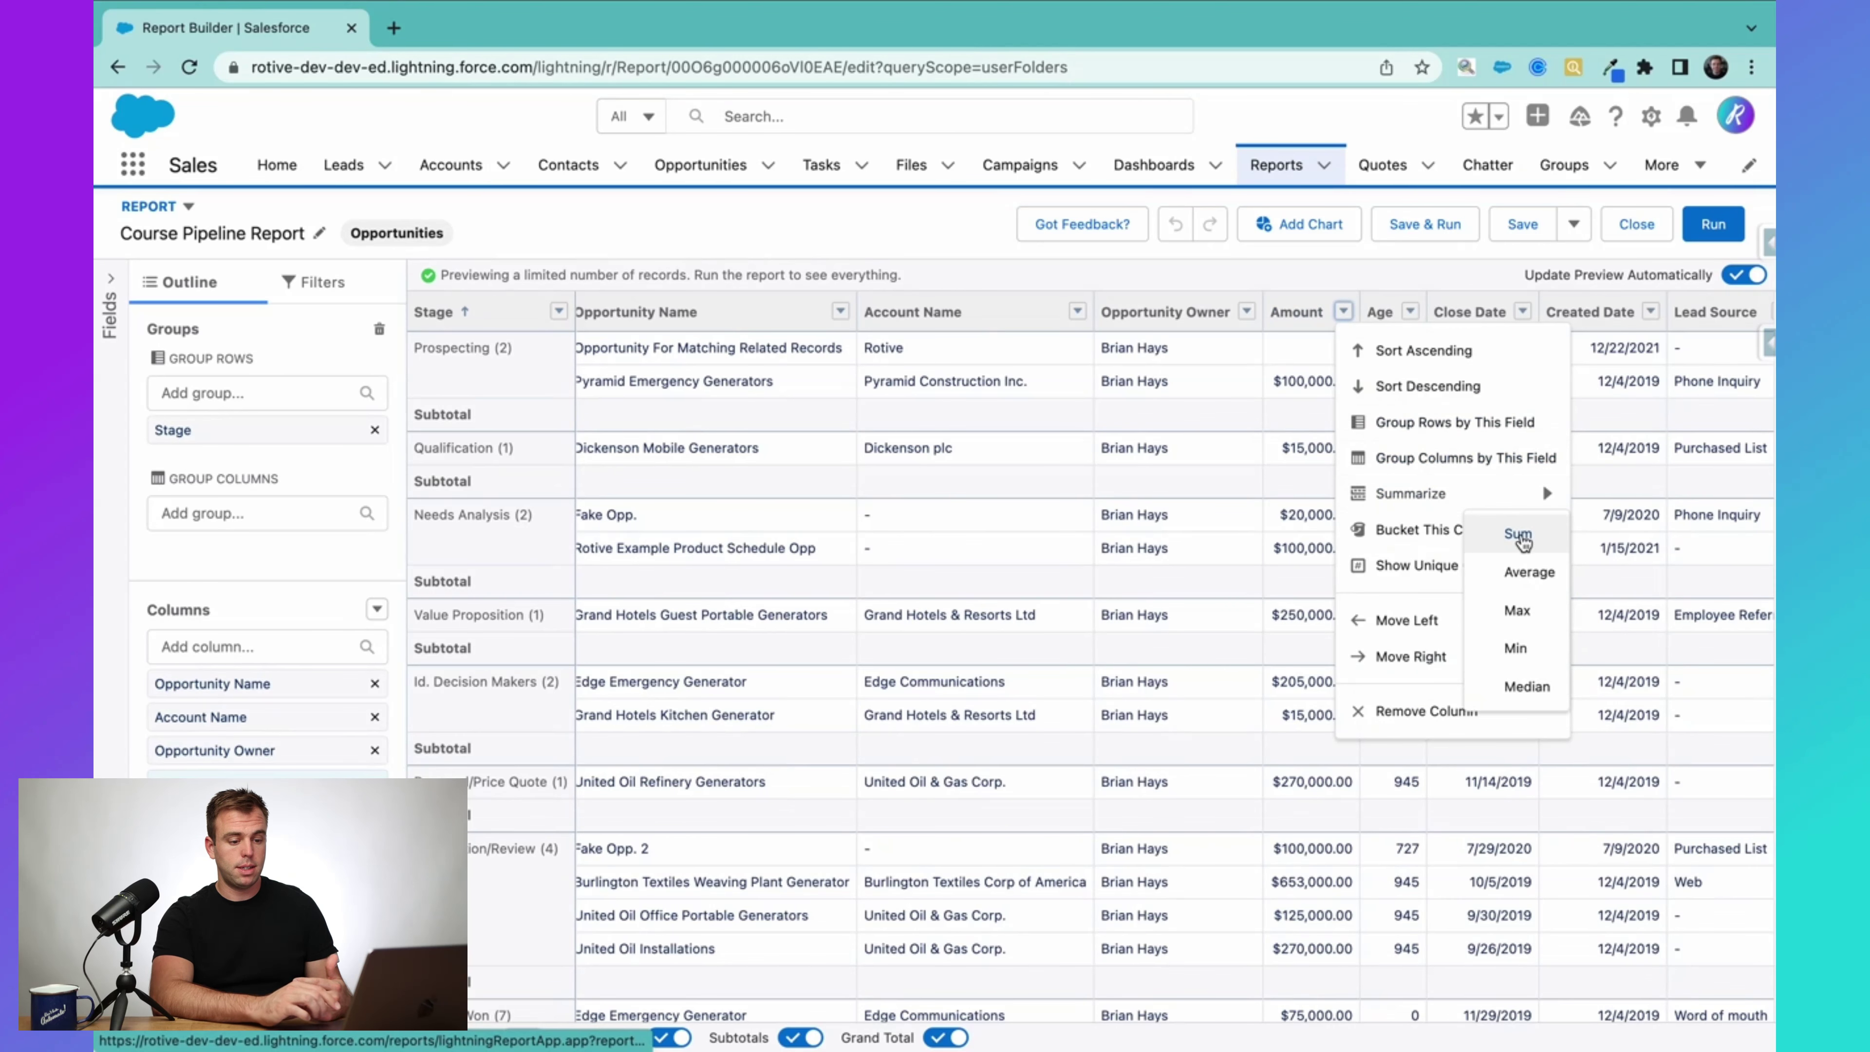
{"action": "left_click", "coordinate": [1517, 533]}
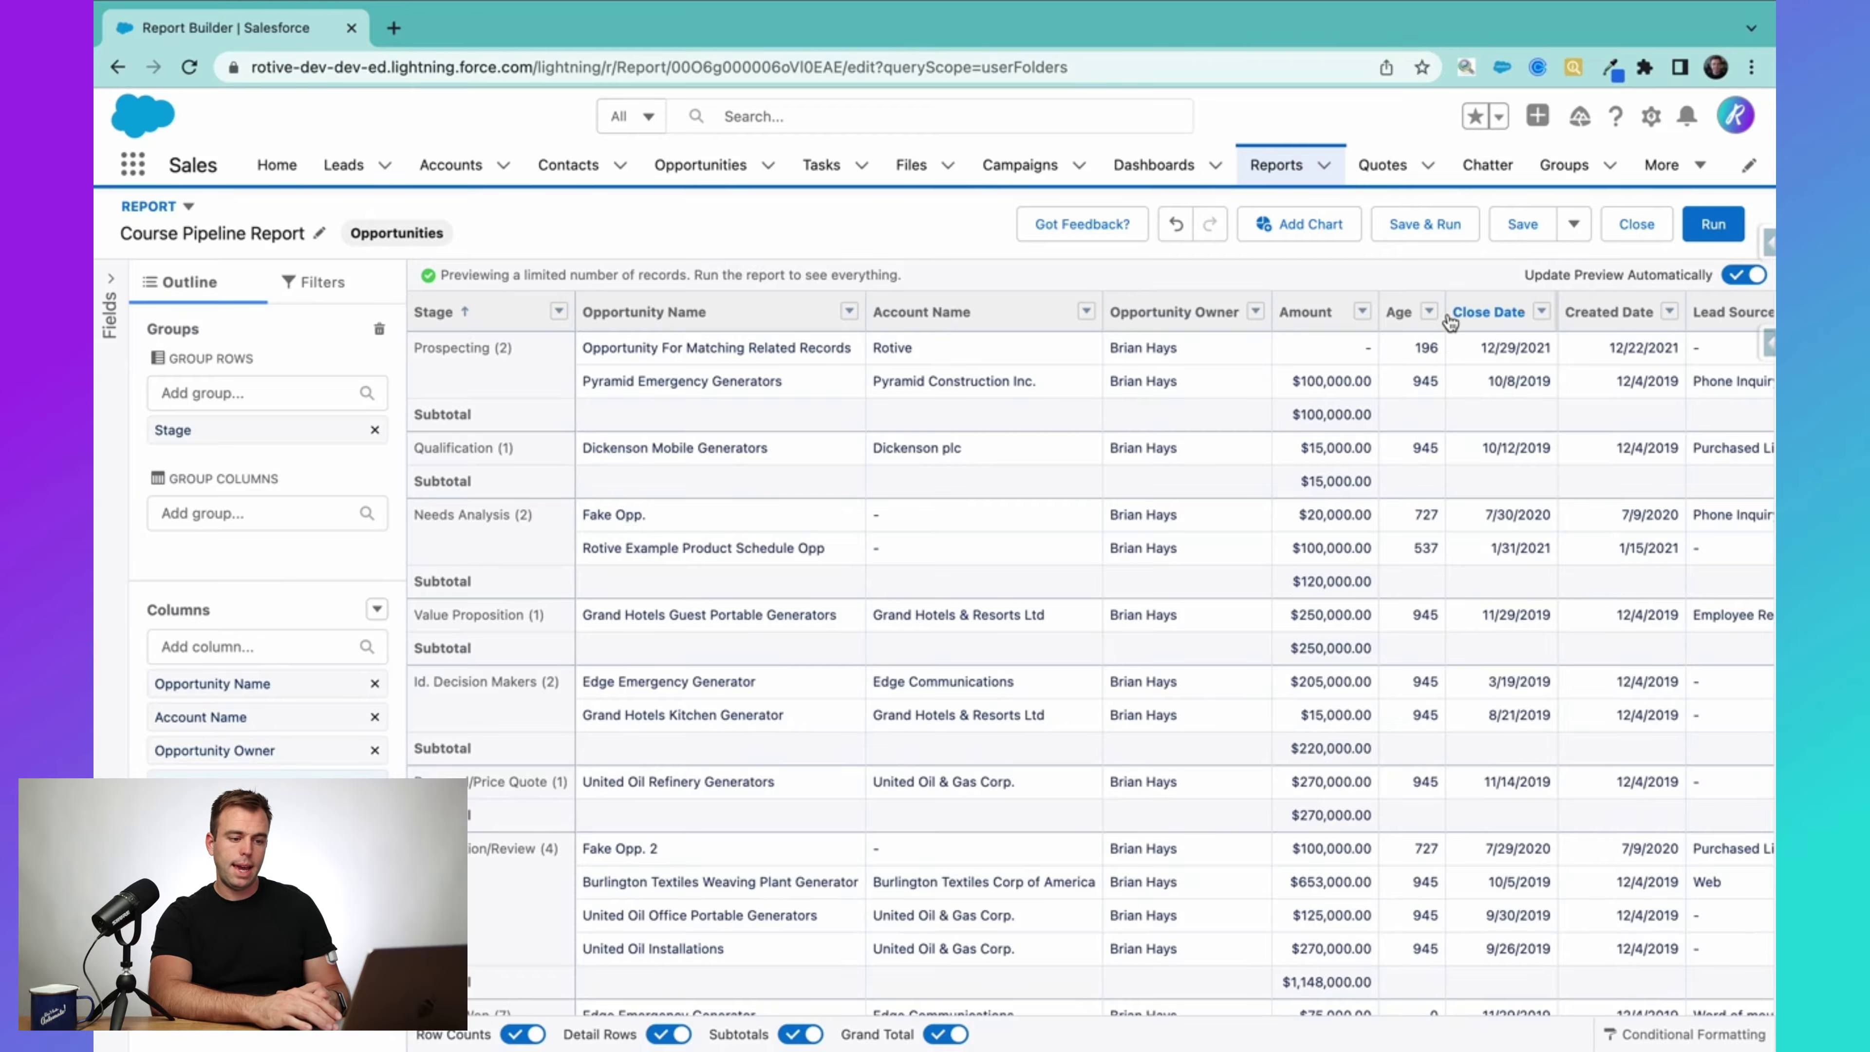
Step: Summarize the Age column by Average
{"action": "left_click", "coordinate": [1429, 313]}
{"action": "mouse_move", "coordinate": [1591, 490]}
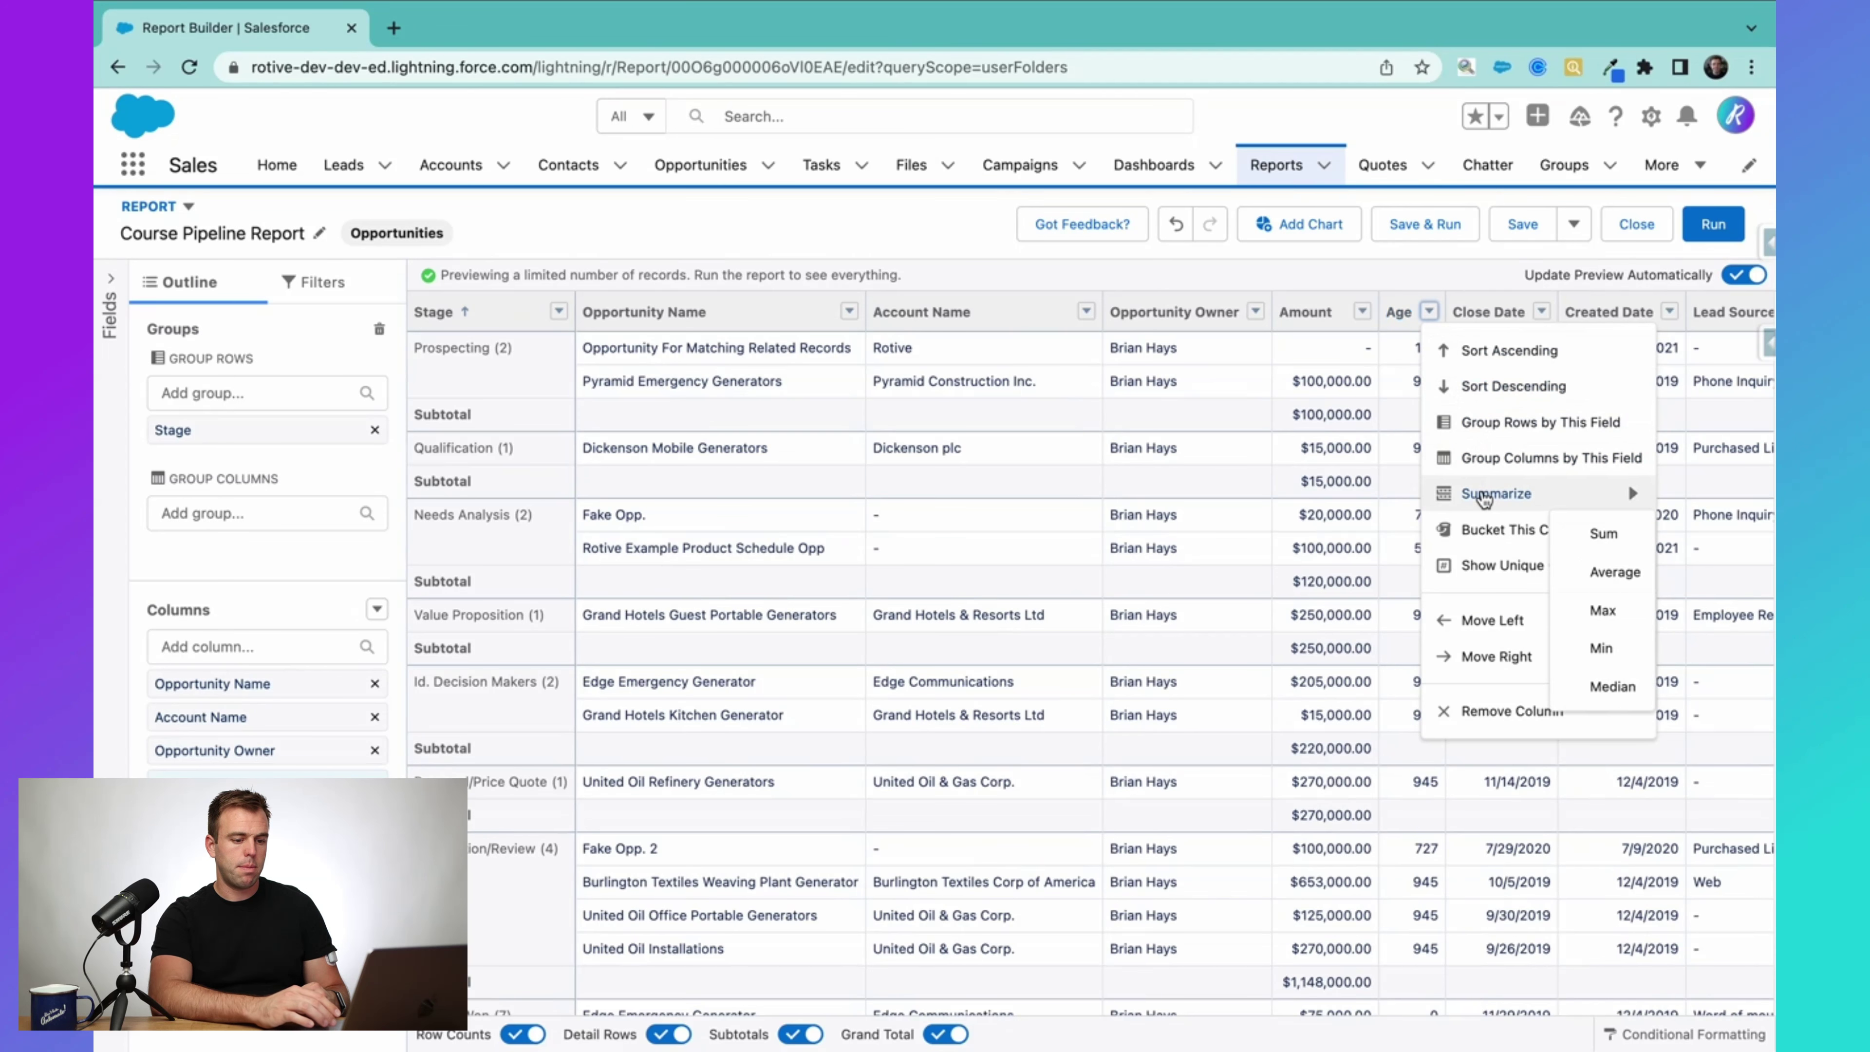
{"action": "left_click", "coordinate": [1614, 573]}
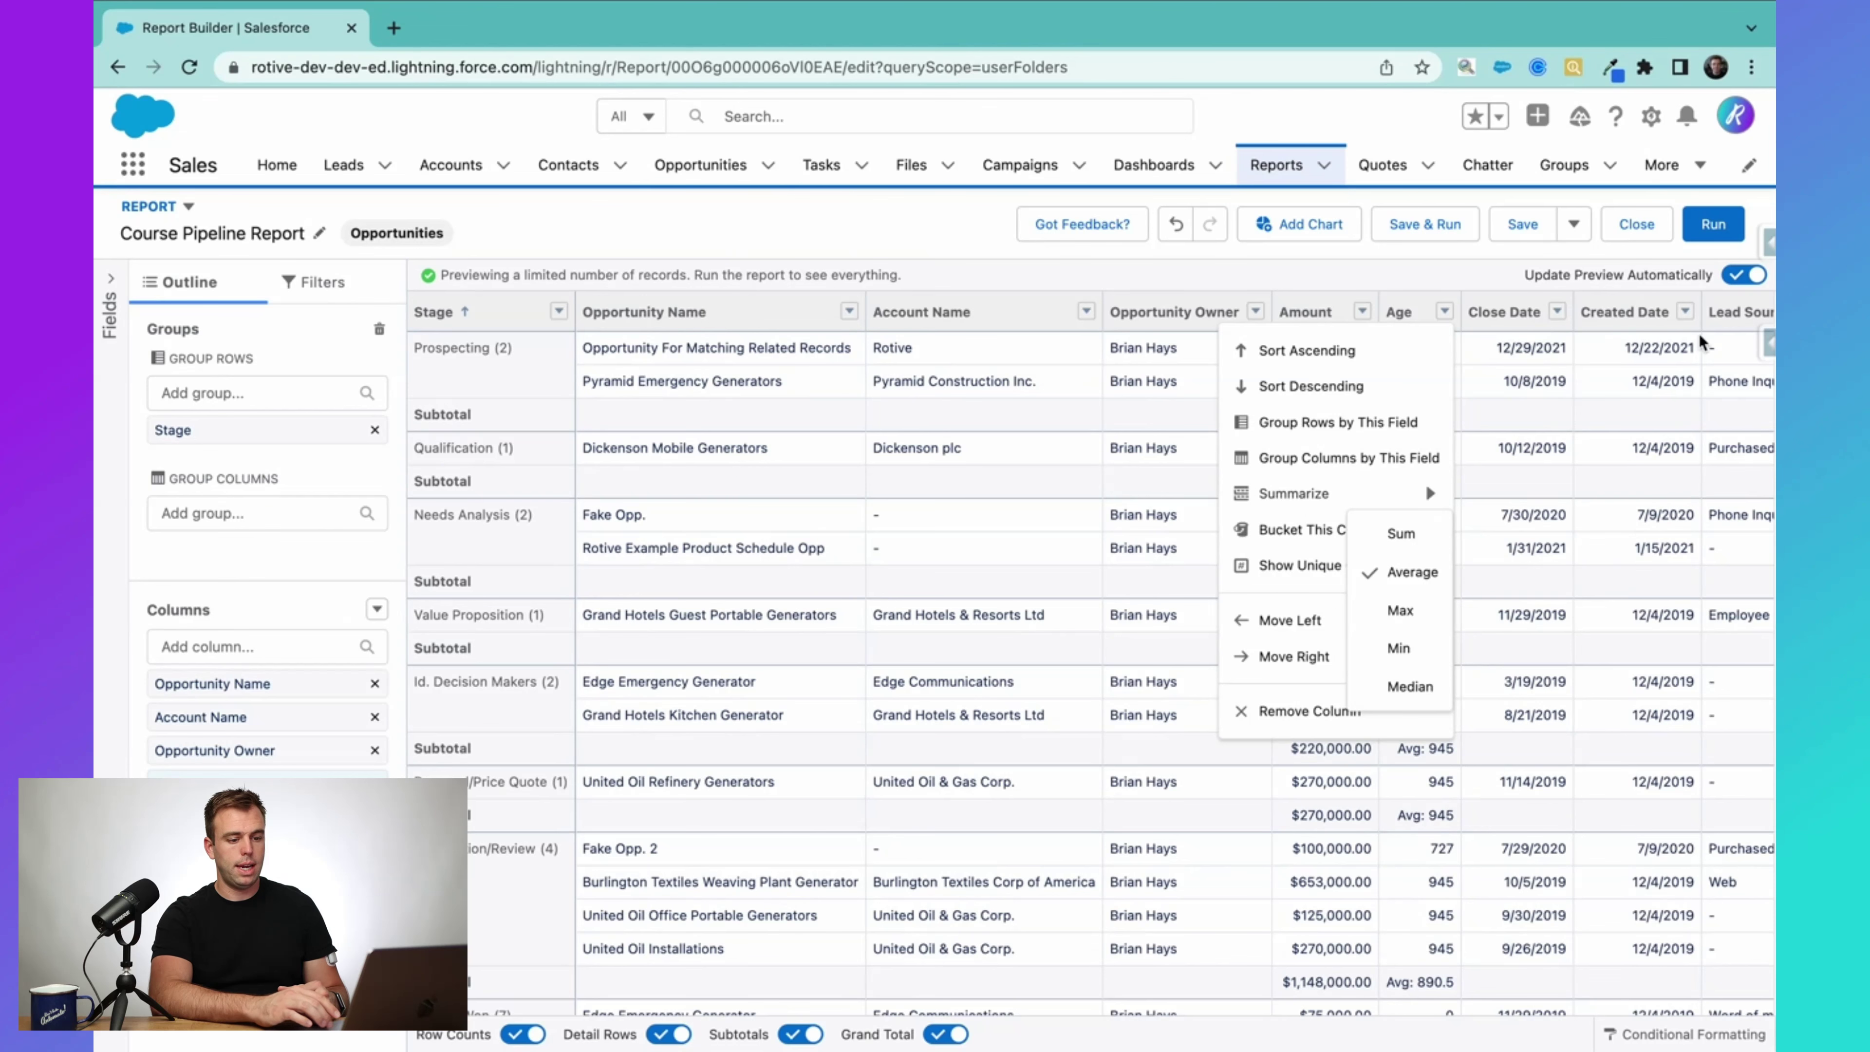
{"action": "left_click", "coordinate": [1494, 279]}
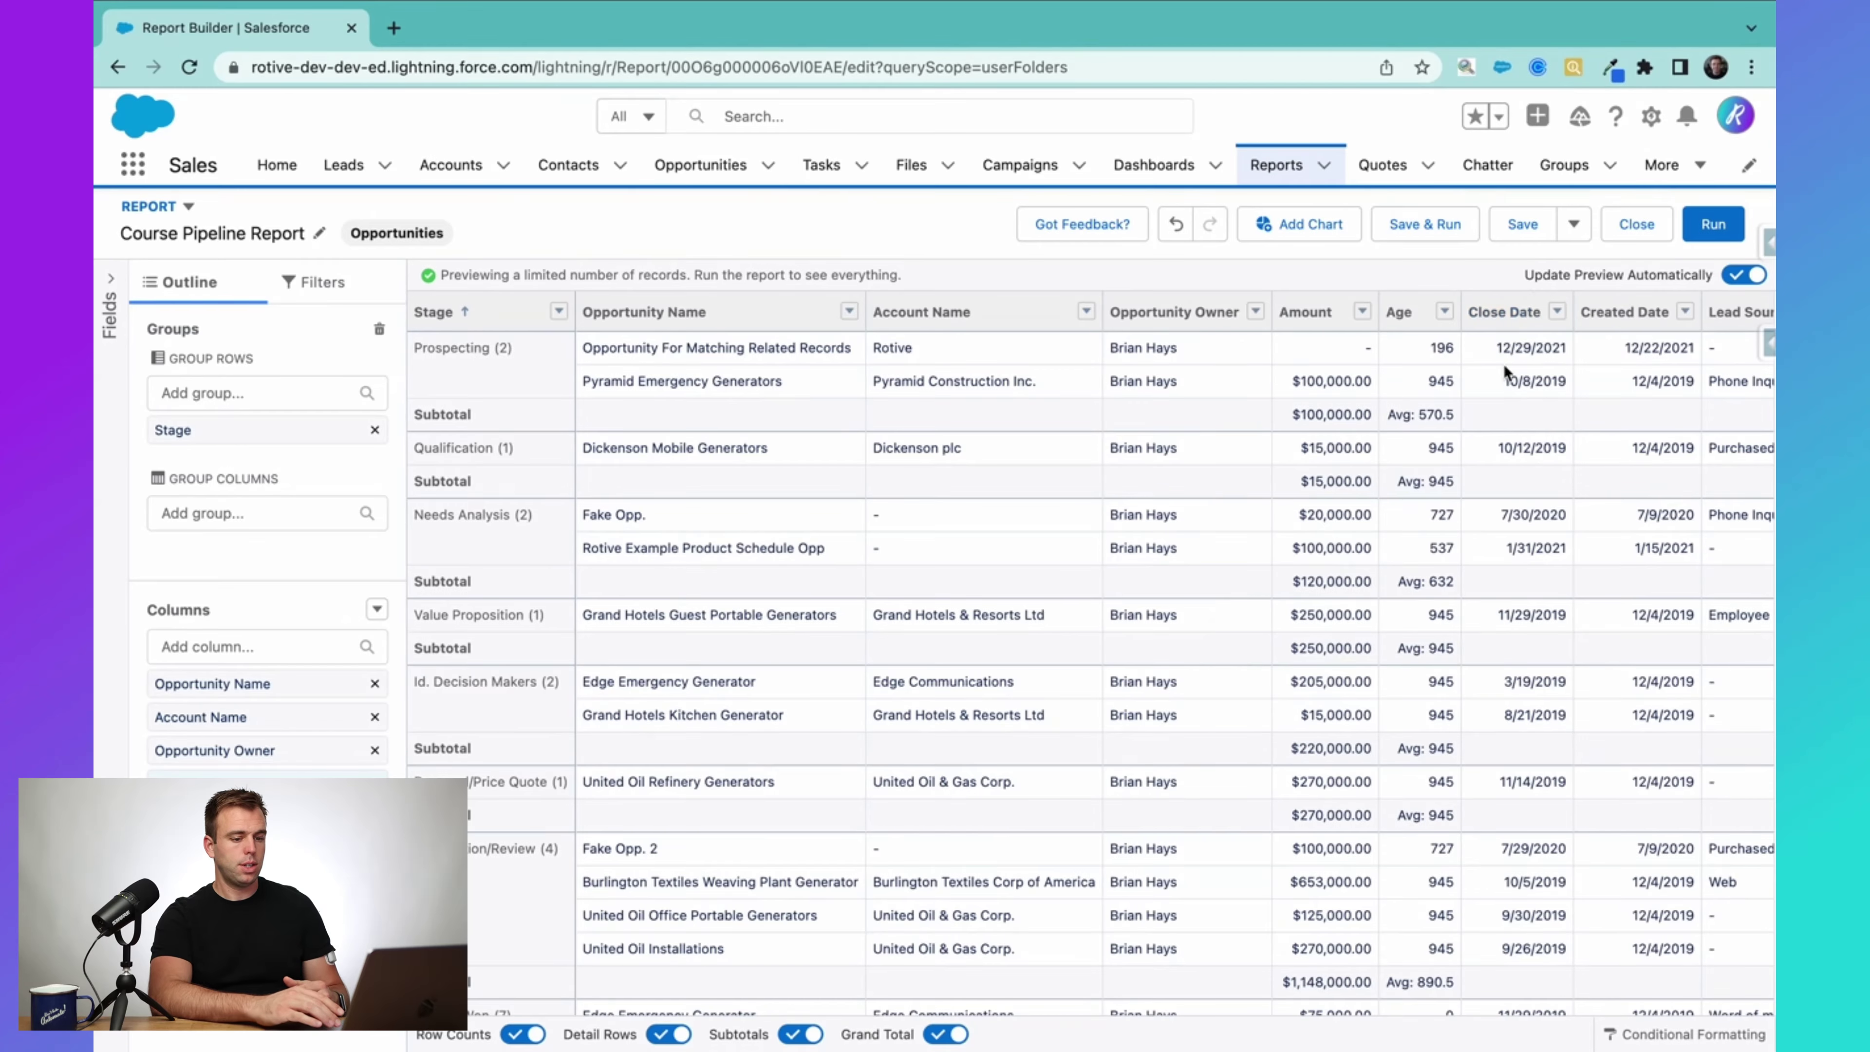
Step: Add a Median summary to the Amount column alongside its Sum
{"action": "scroll", "coordinate": [1399, 353], "scroll_direction": "right", "scroll_amount": 2}
{"action": "left_click", "coordinate": [1306, 314]}
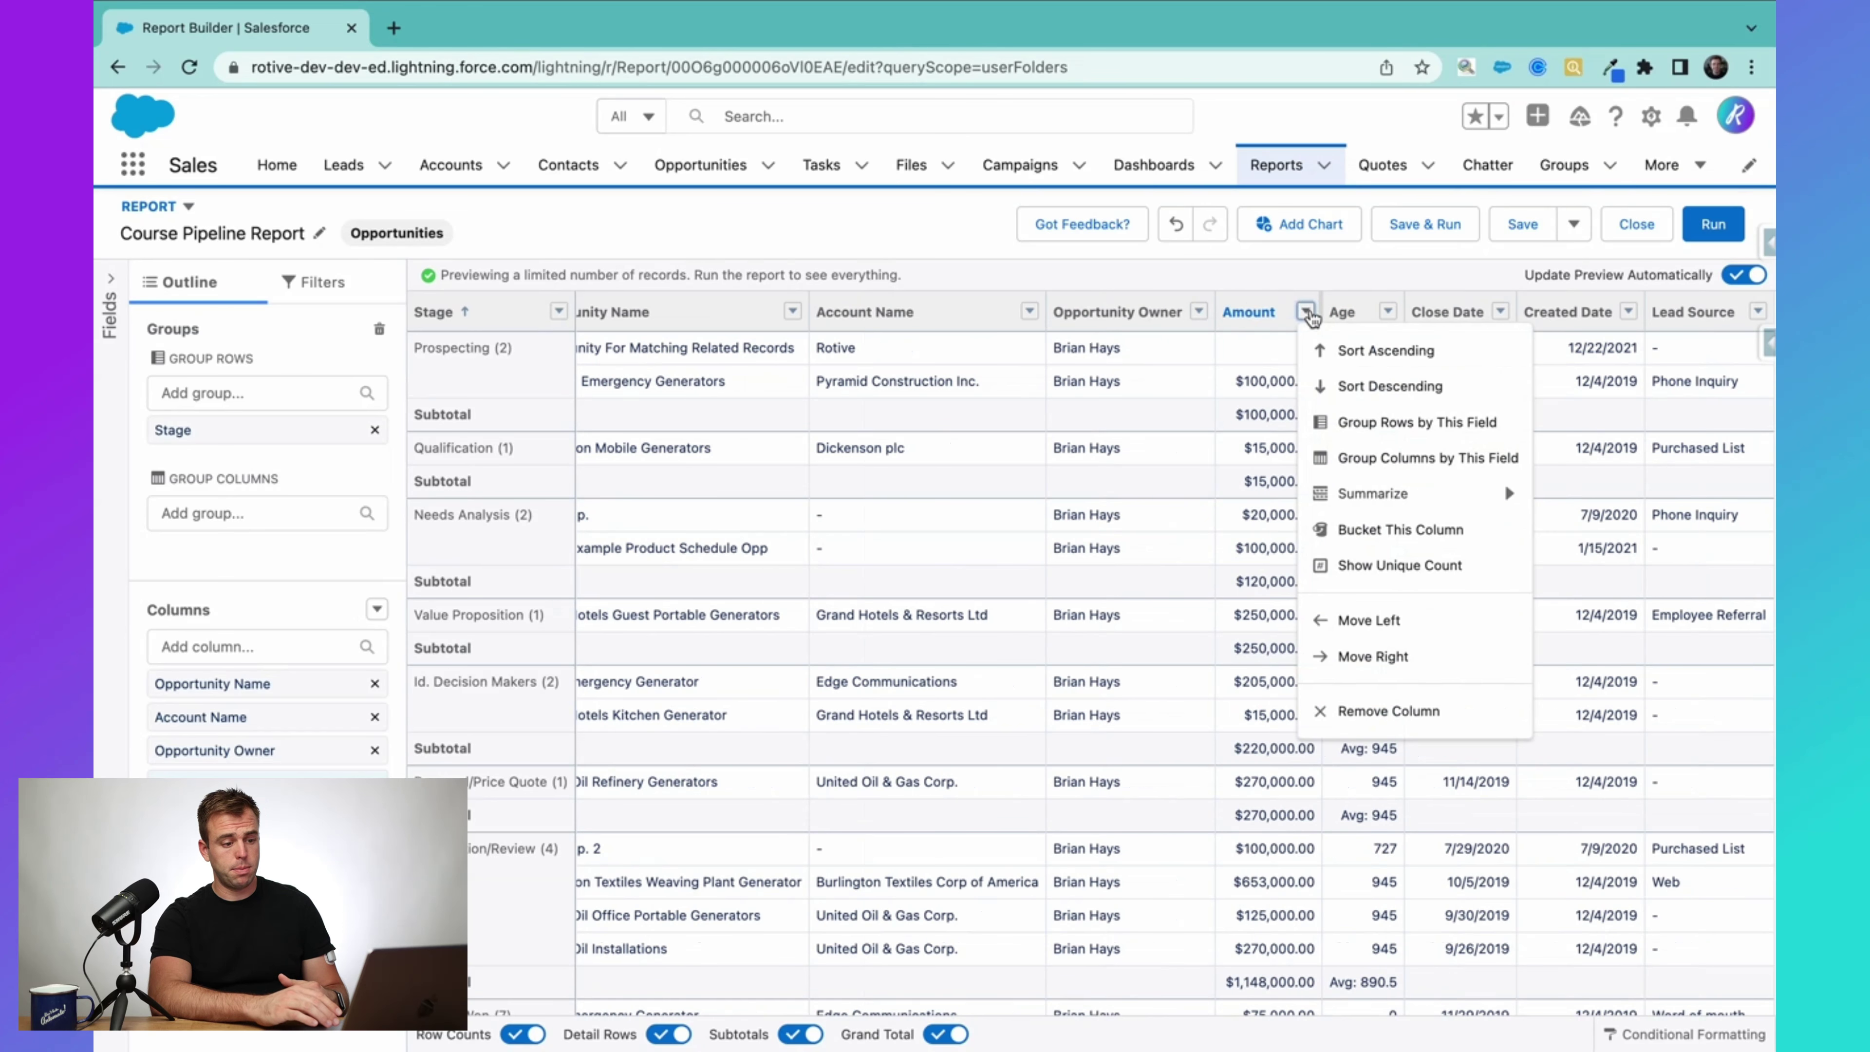
{"action": "left_click", "coordinate": [1503, 486]}
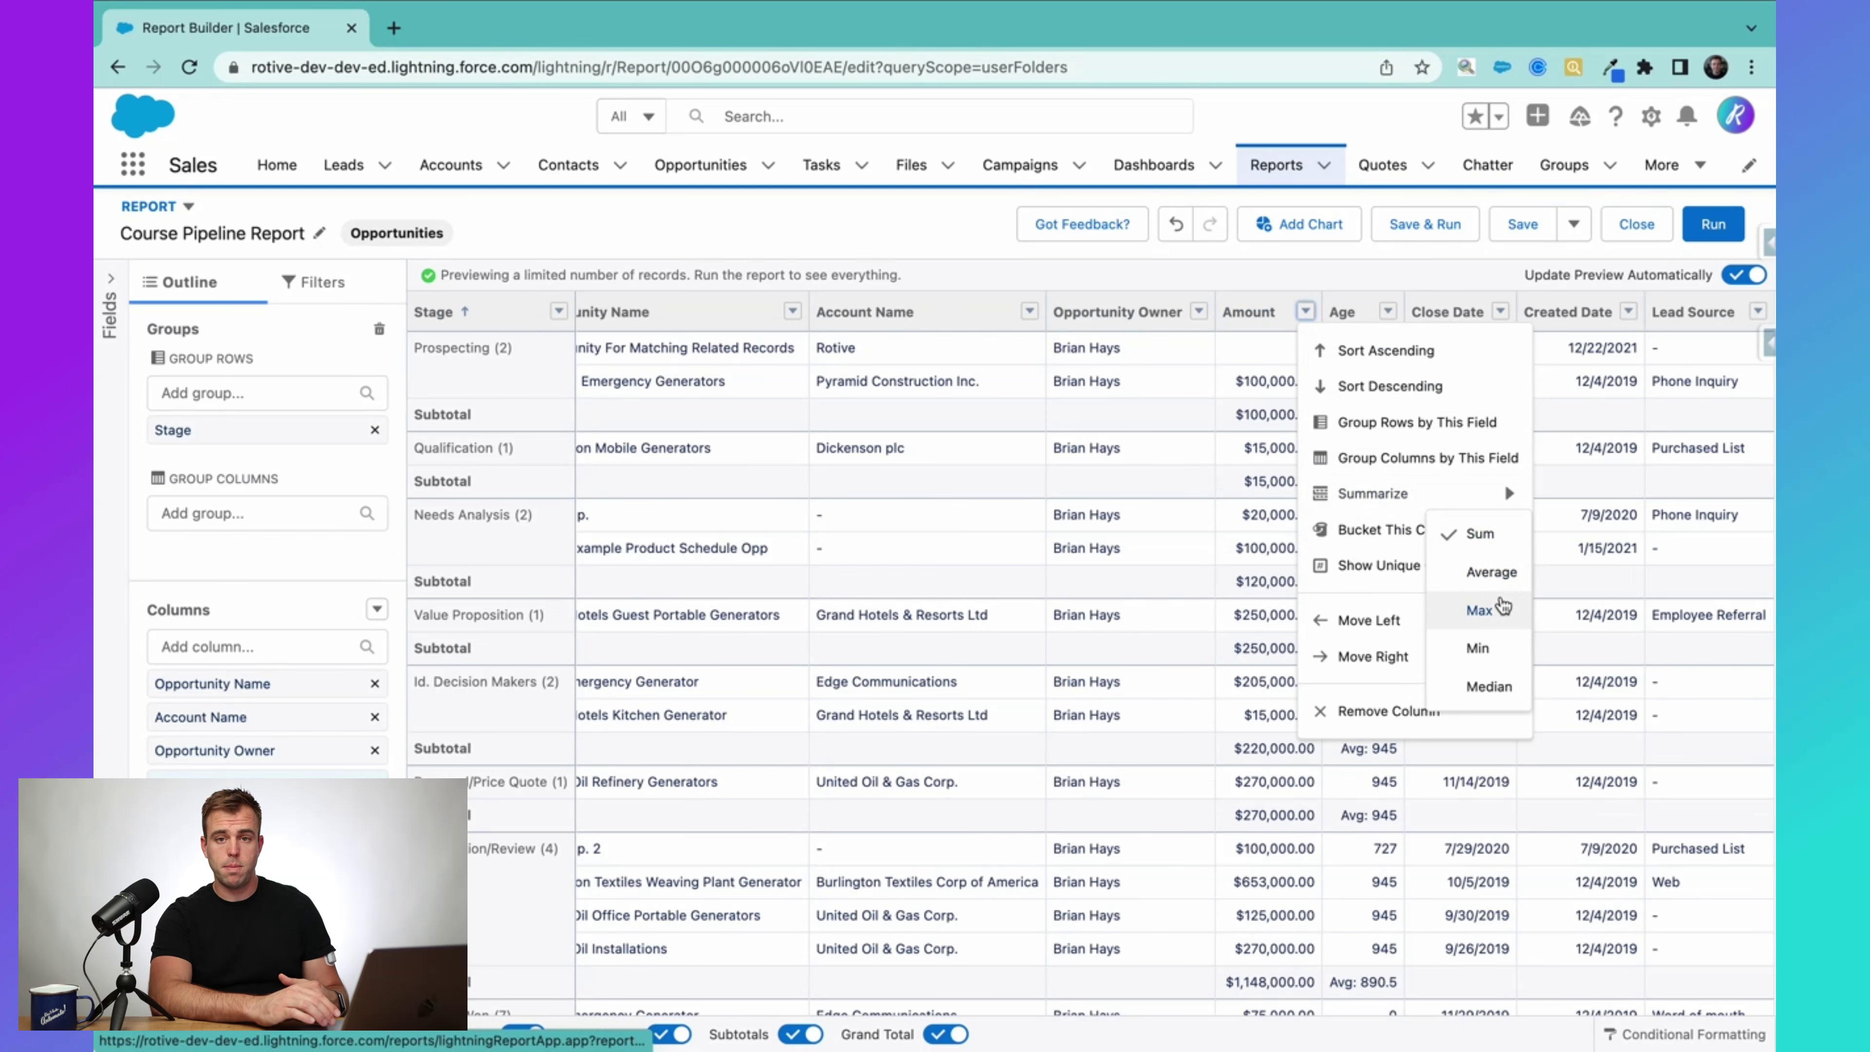
{"action": "left_click", "coordinate": [1495, 685]}
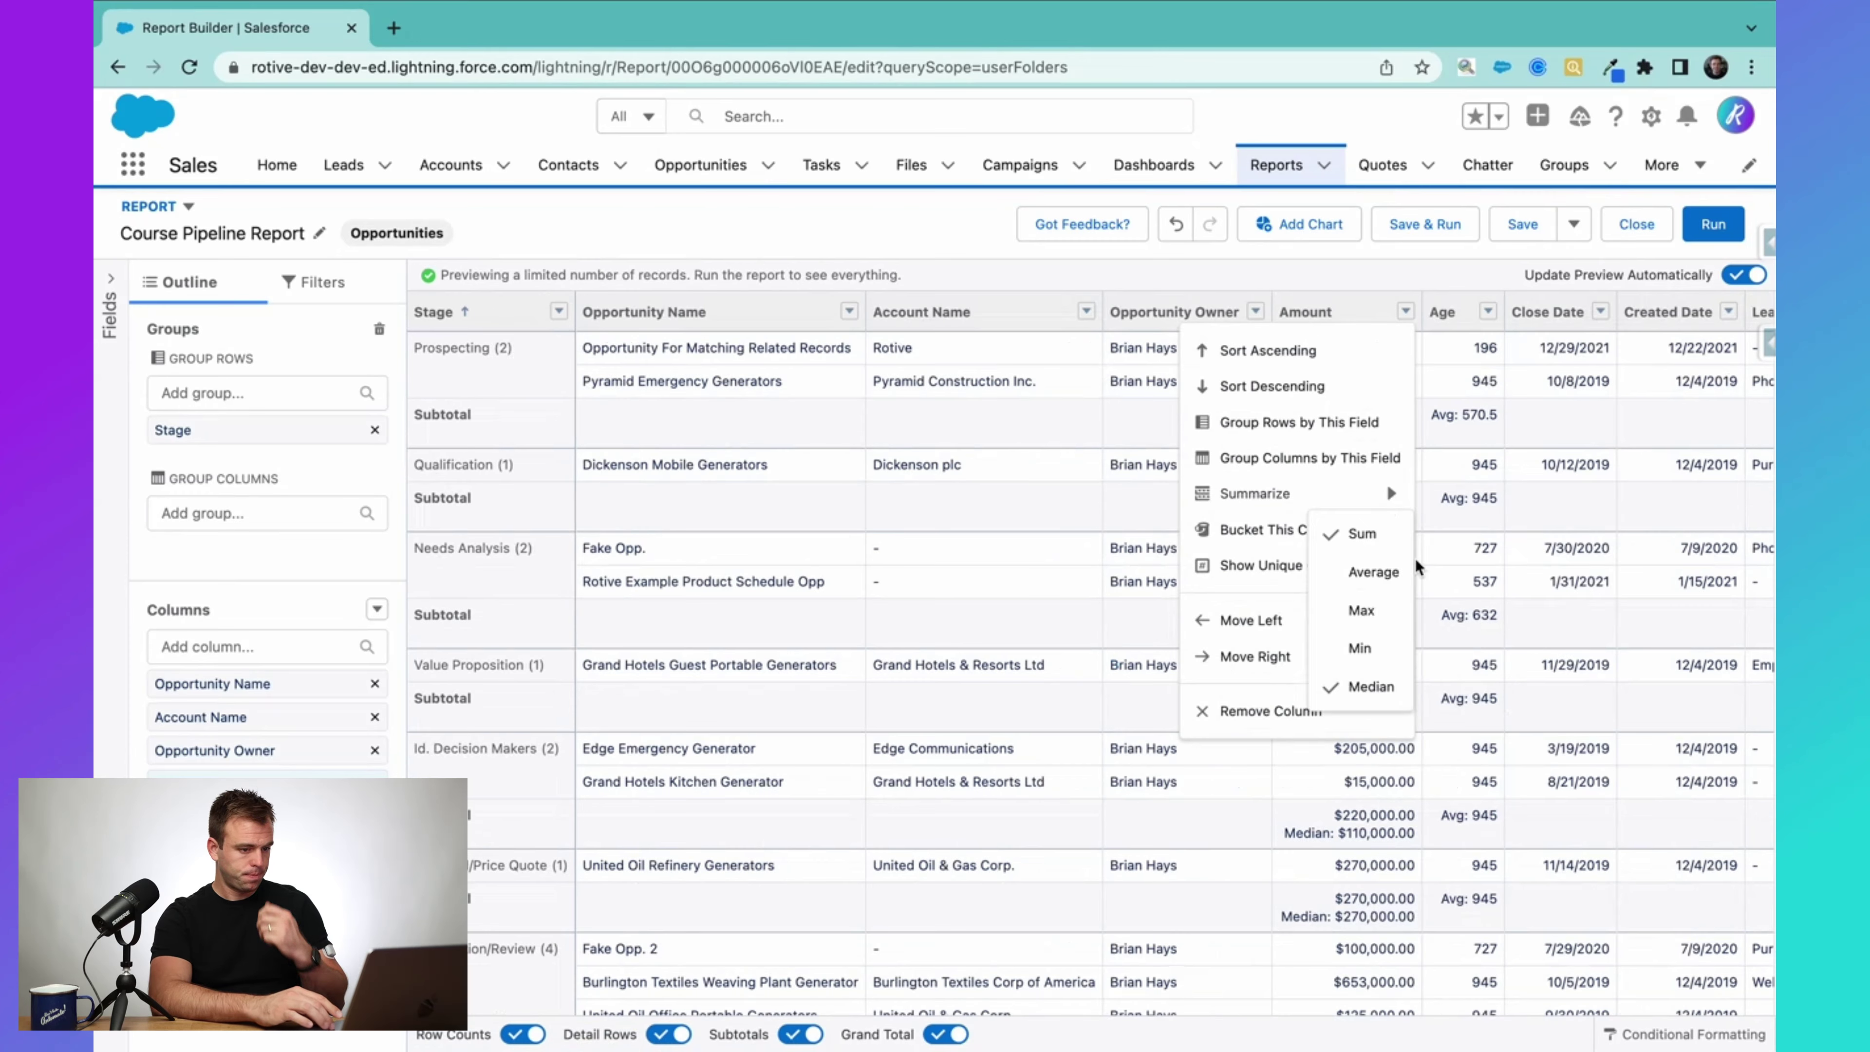
{"action": "left_click", "coordinate": [1265, 267]}
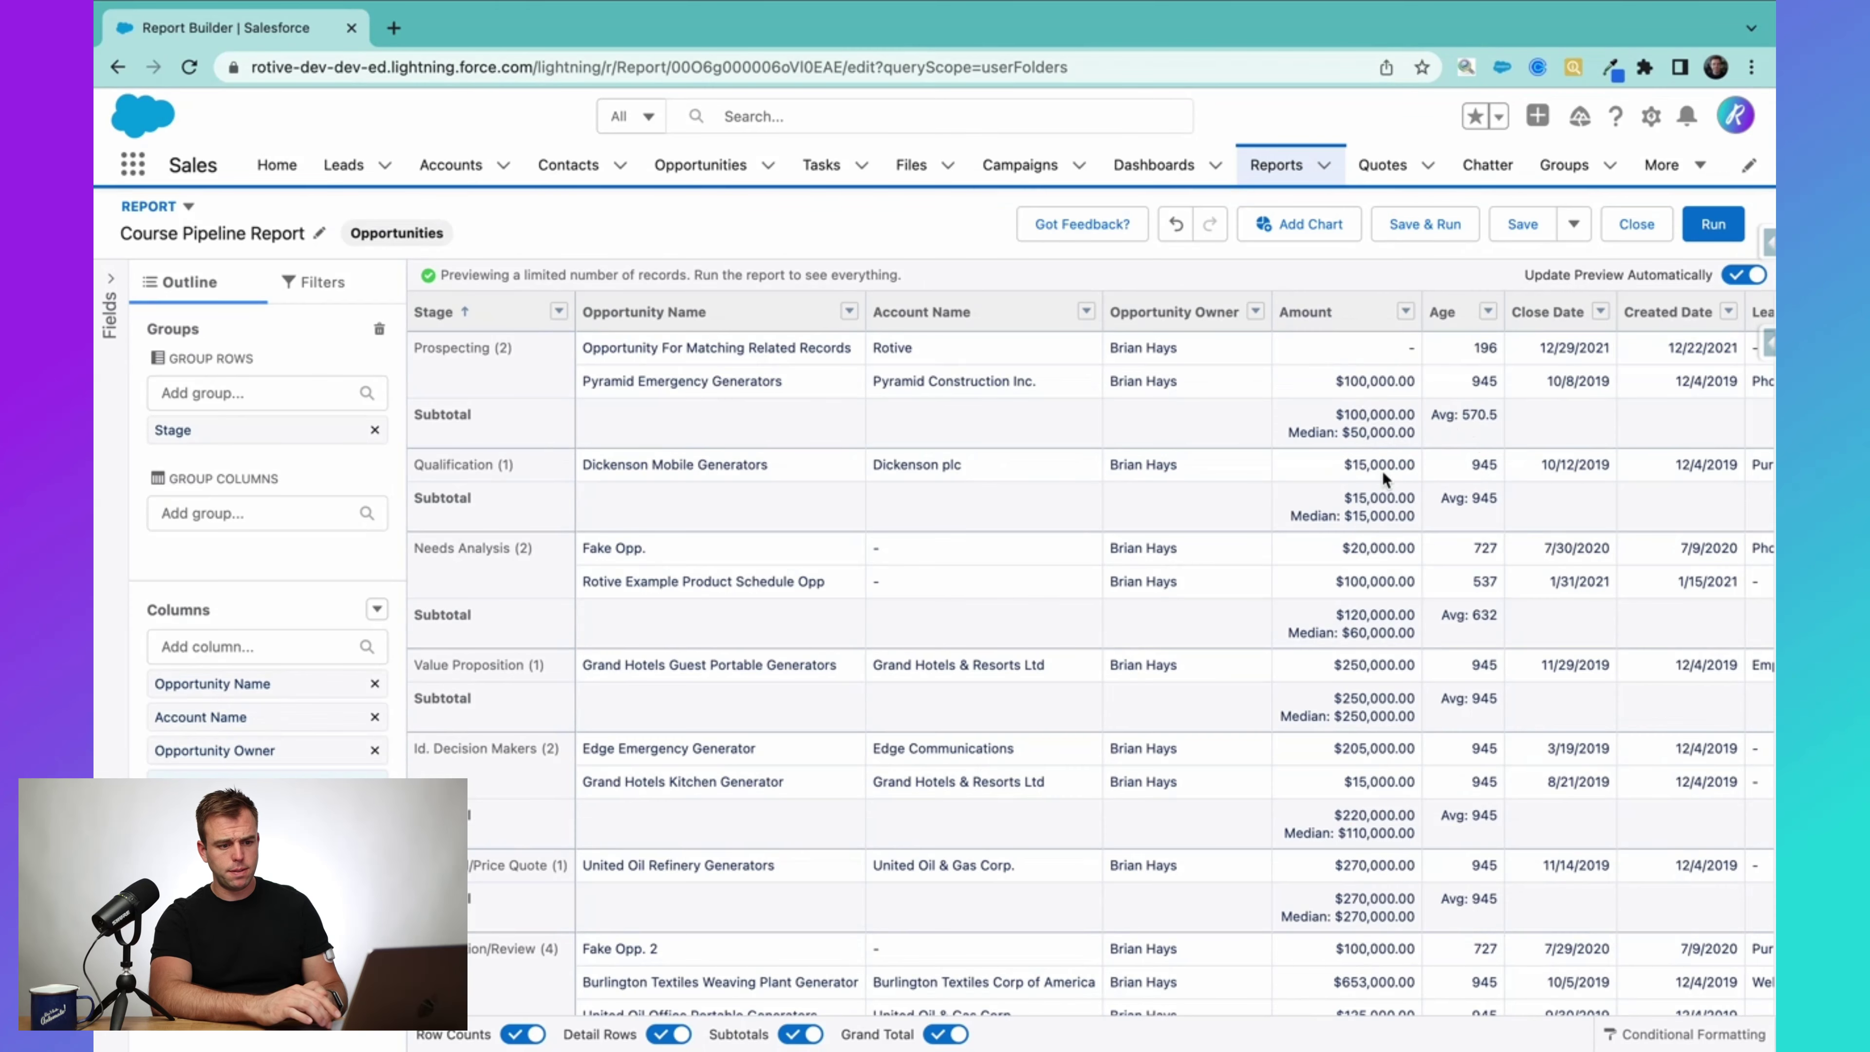
Step: Add a chart to the report and display it as a Funnel
{"action": "left_click", "coordinate": [1296, 229]}
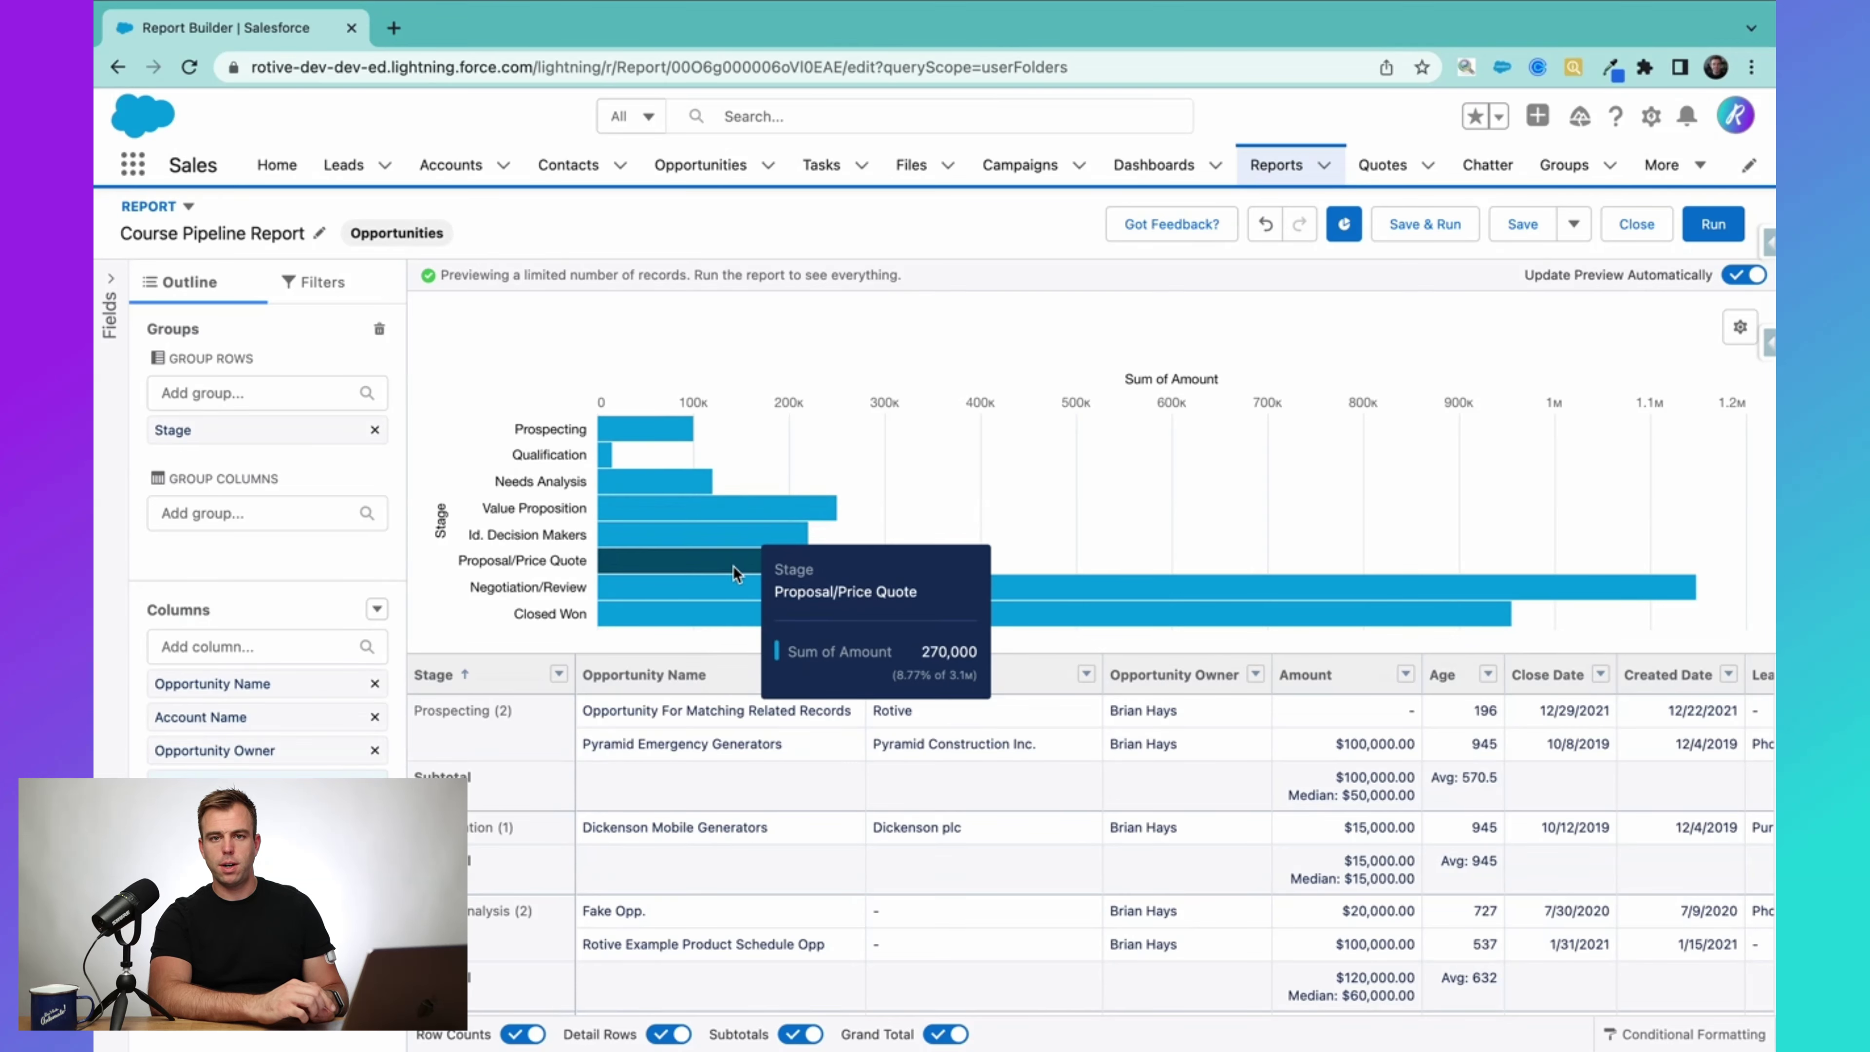
{"action": "left_click", "coordinate": [1739, 328]}
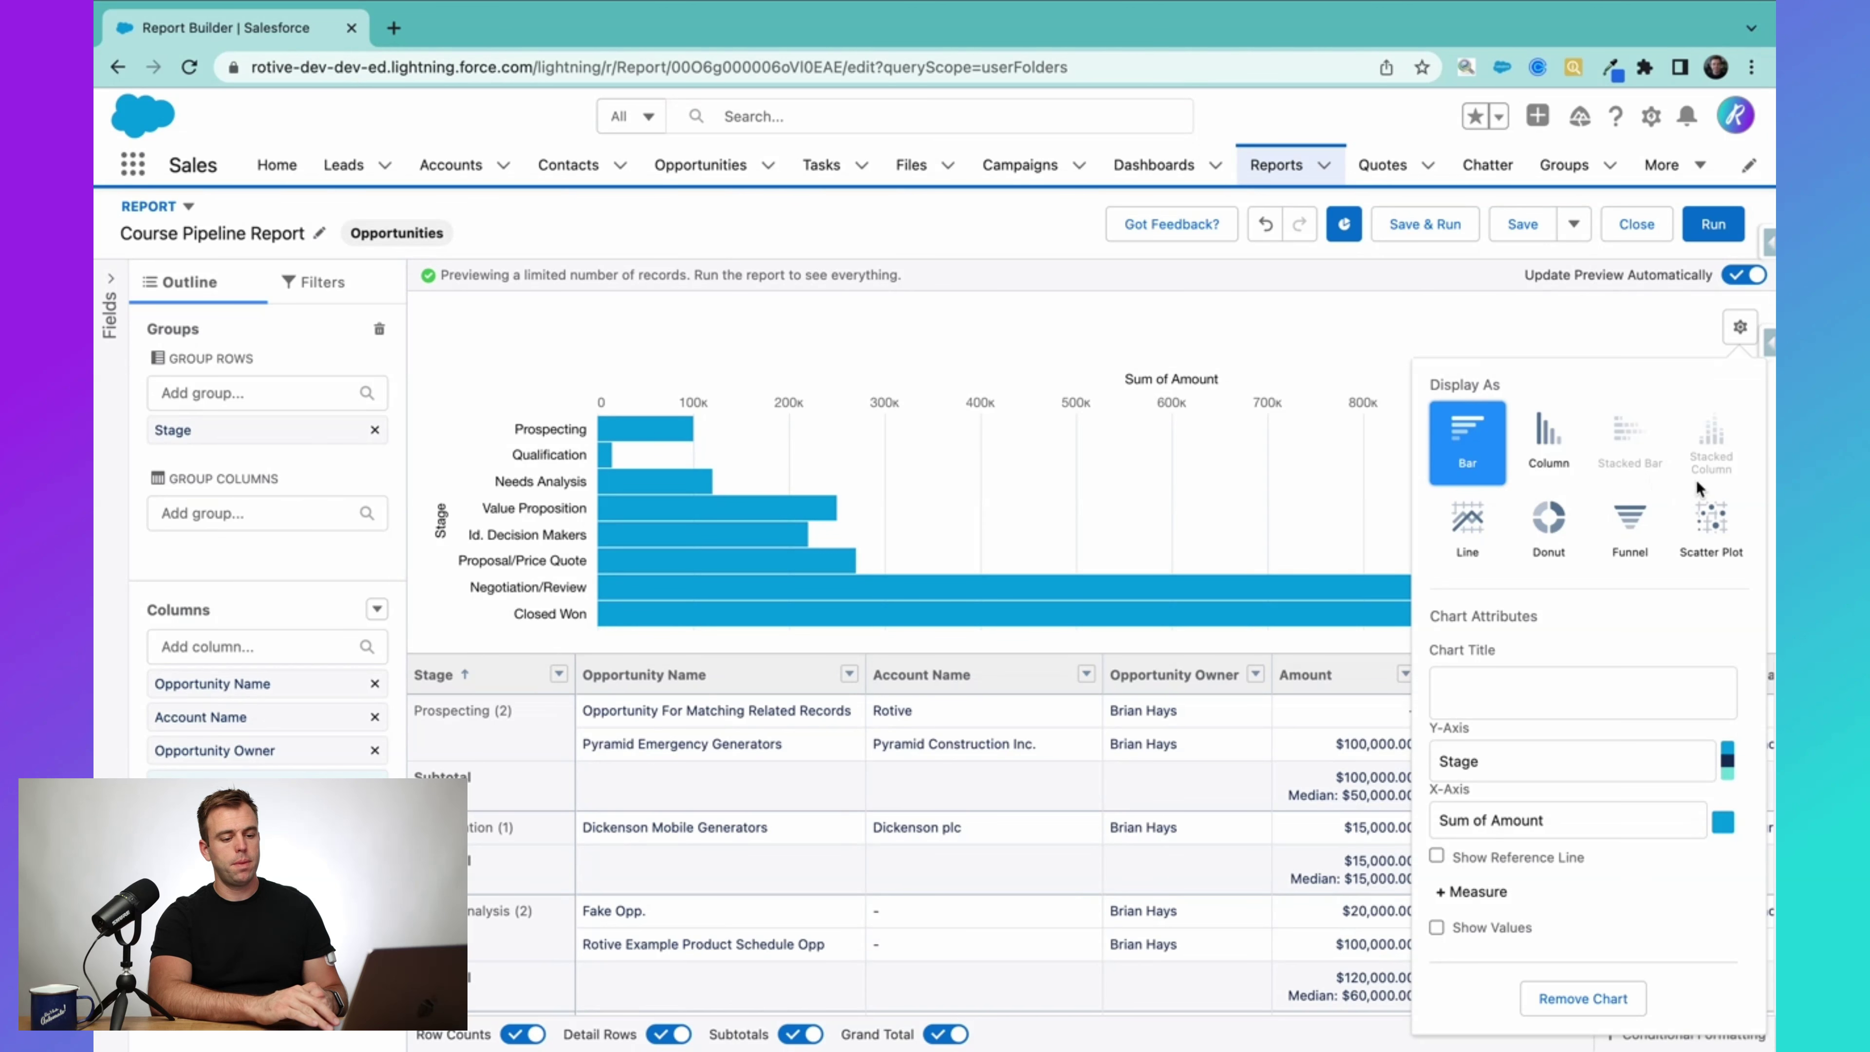
{"action": "scroll", "coordinate": [1696, 480], "scroll_direction": "up", "scroll_amount": 5}
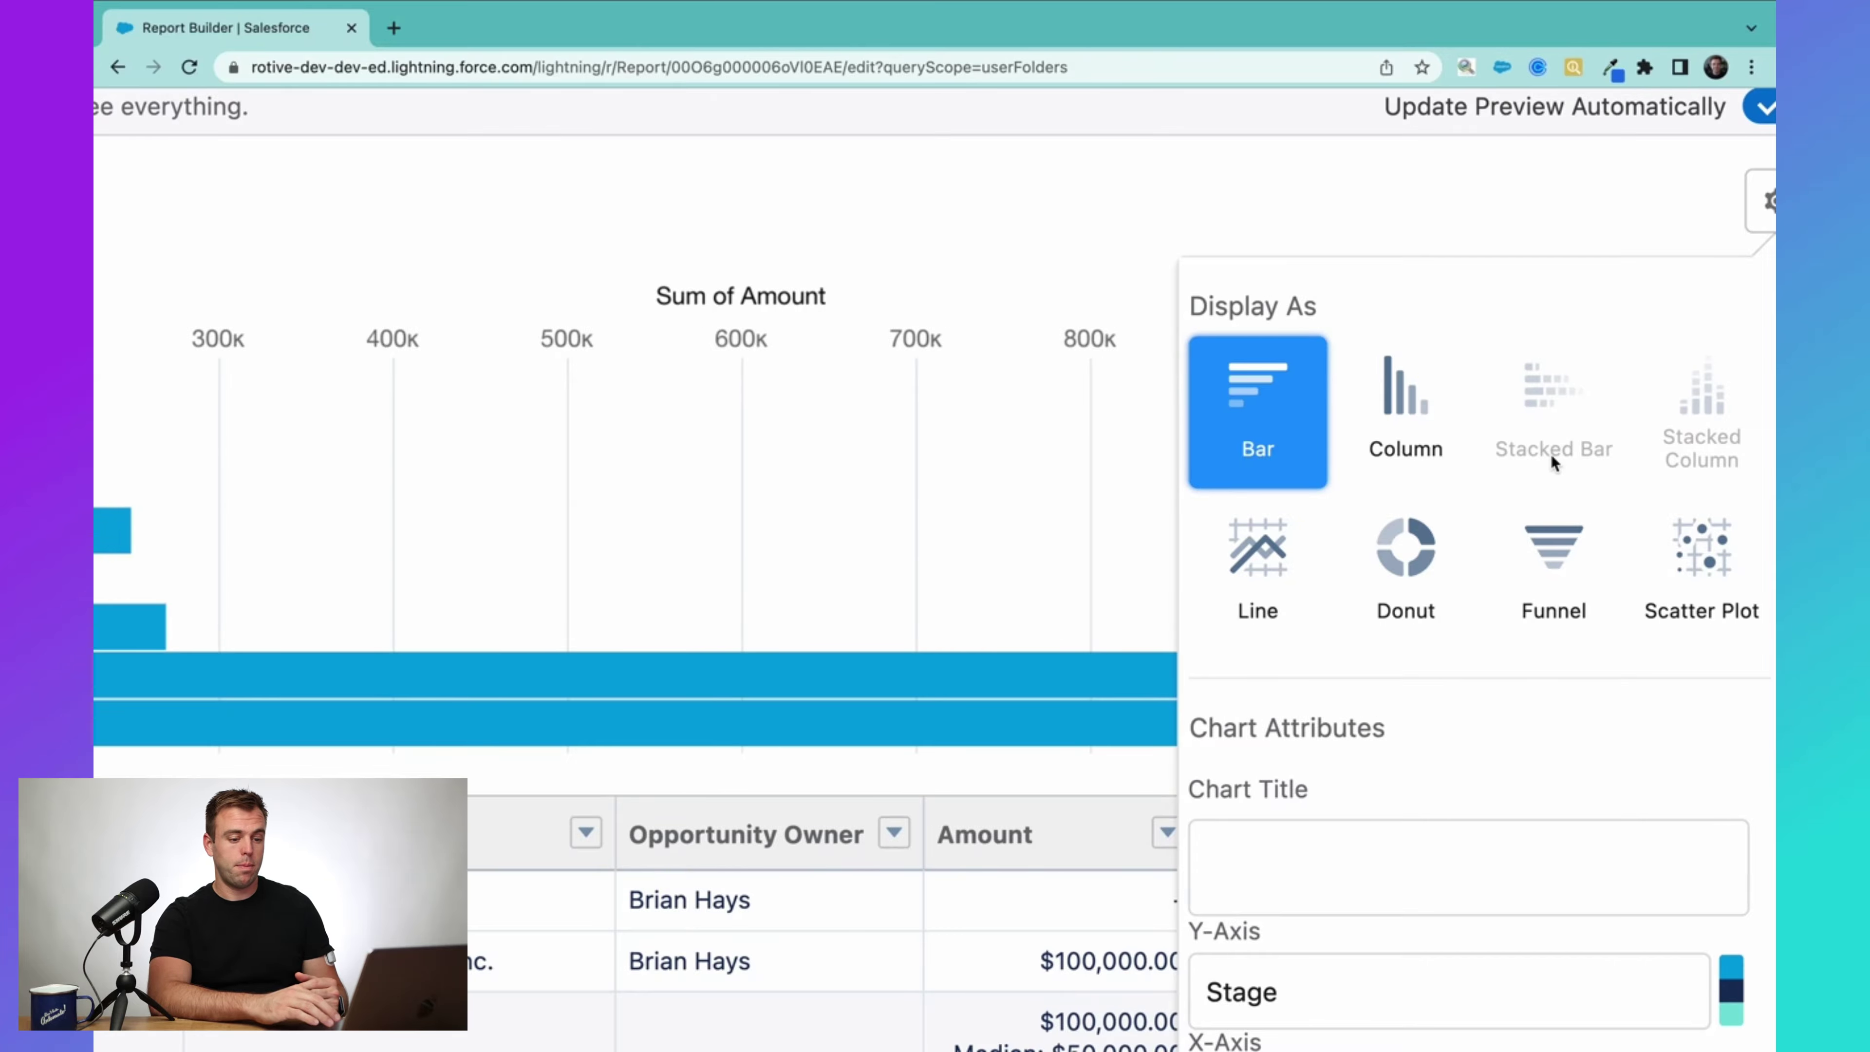
{"action": "key", "text": "ctrl+minus"}
{"action": "key", "text": "ctrl+minus"}
{"action": "key", "text": "ctrl+minus"}
{"action": "key", "text": "ctrl+minus"}
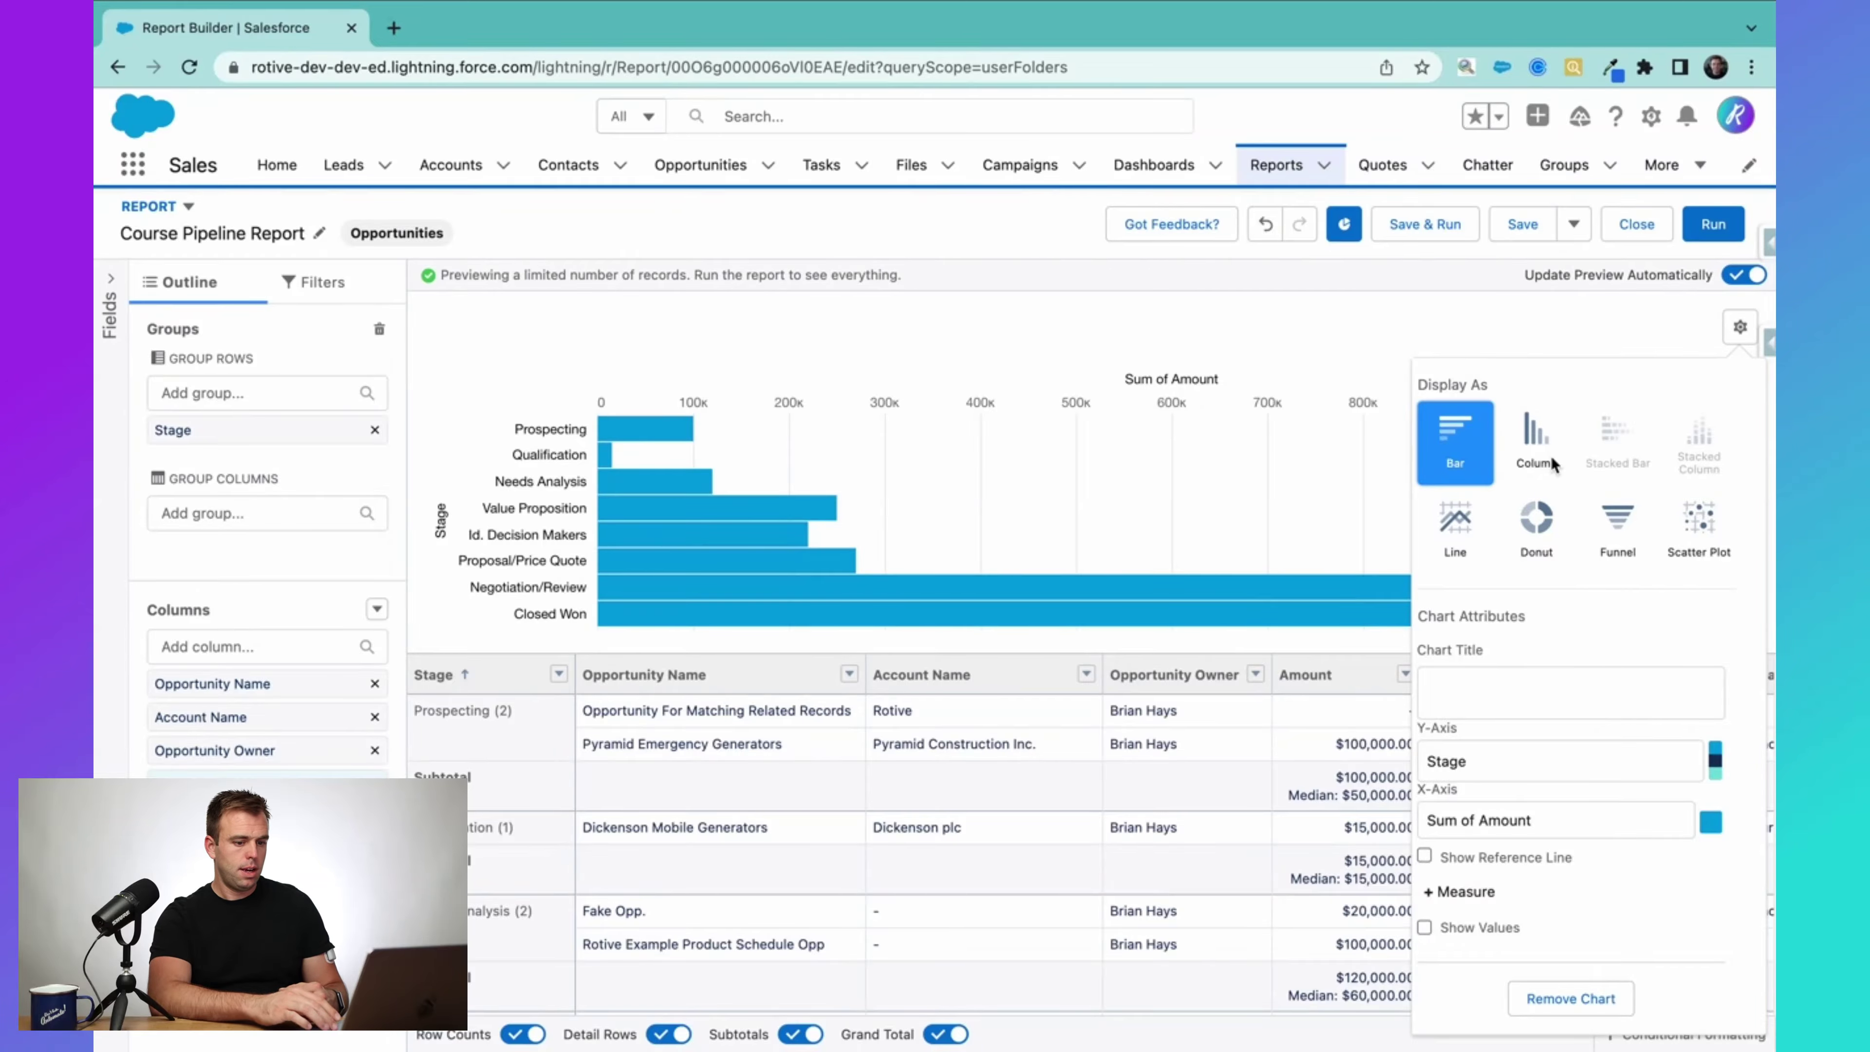
{"action": "left_click", "coordinate": [1619, 532]}
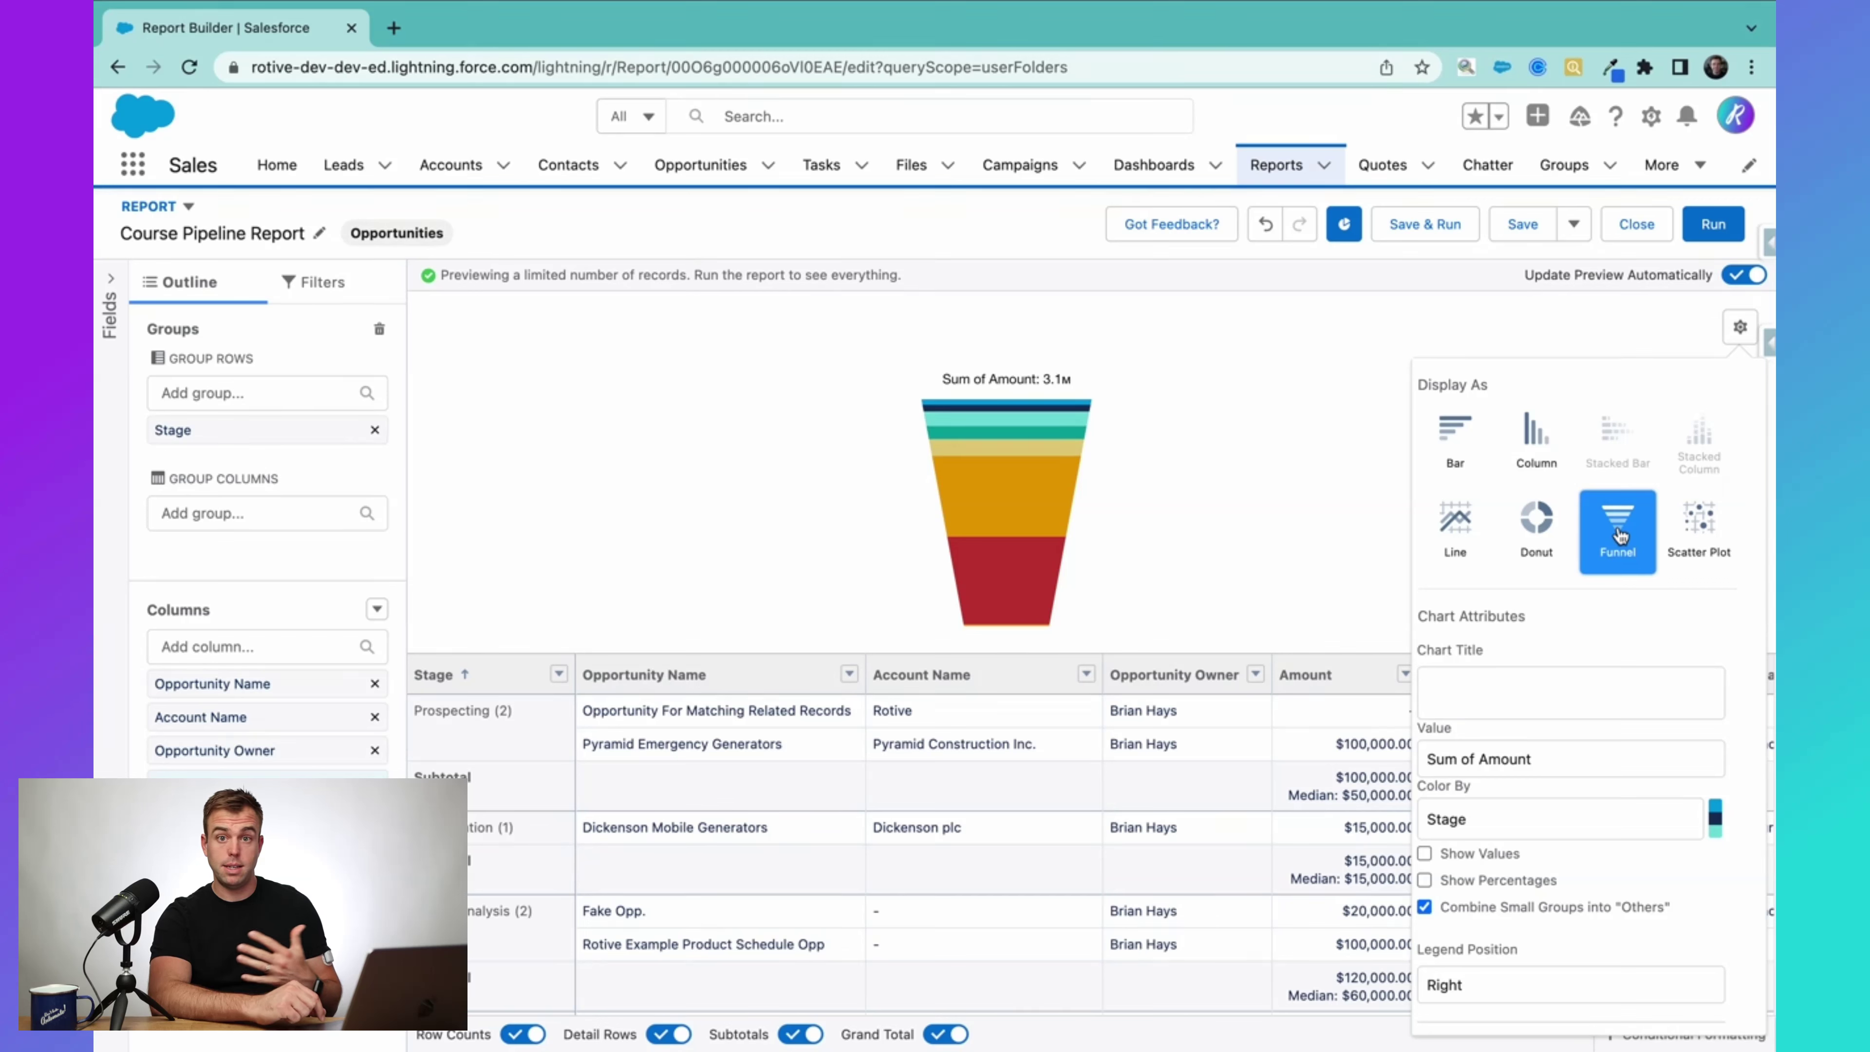
Step: Set the funnel chart's value to Record Count, leaving the chart title blank
{"action": "scroll", "coordinate": [1594, 627], "scroll_direction": "down", "scroll_amount": 2}
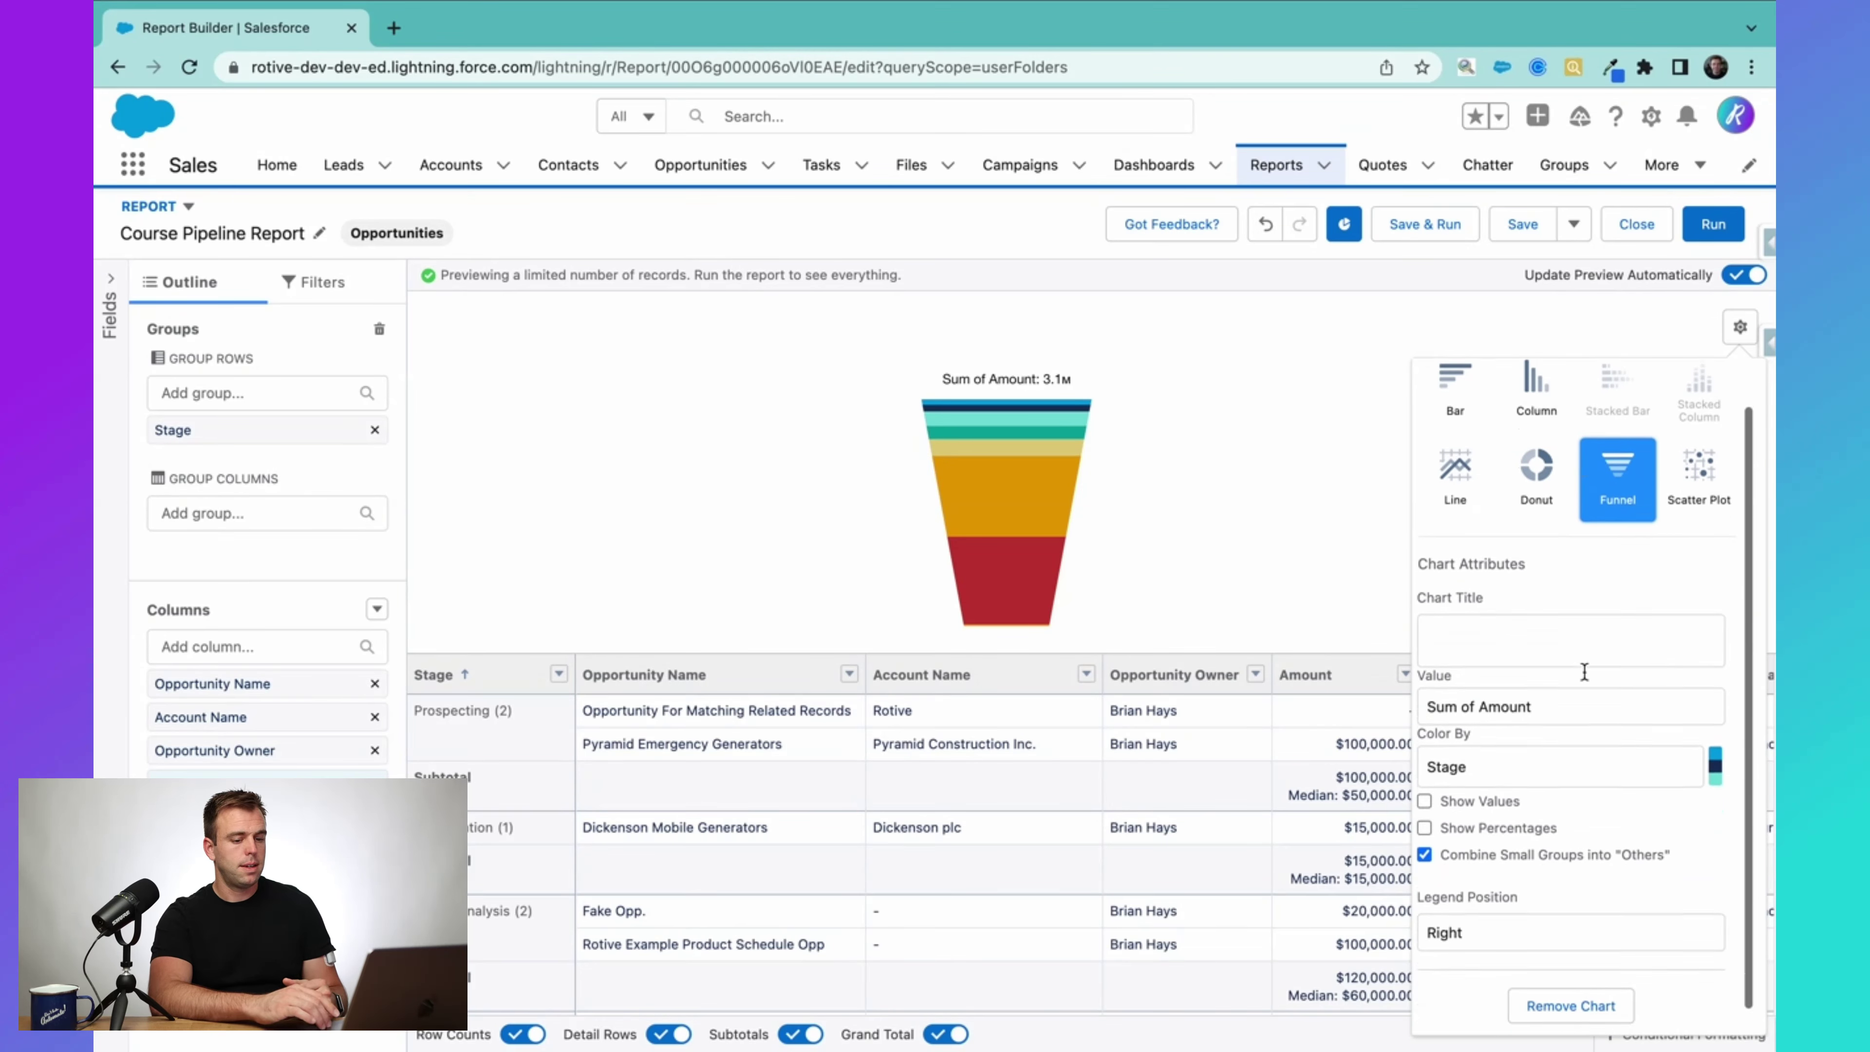
{"action": "left_click", "coordinate": [1489, 638]}
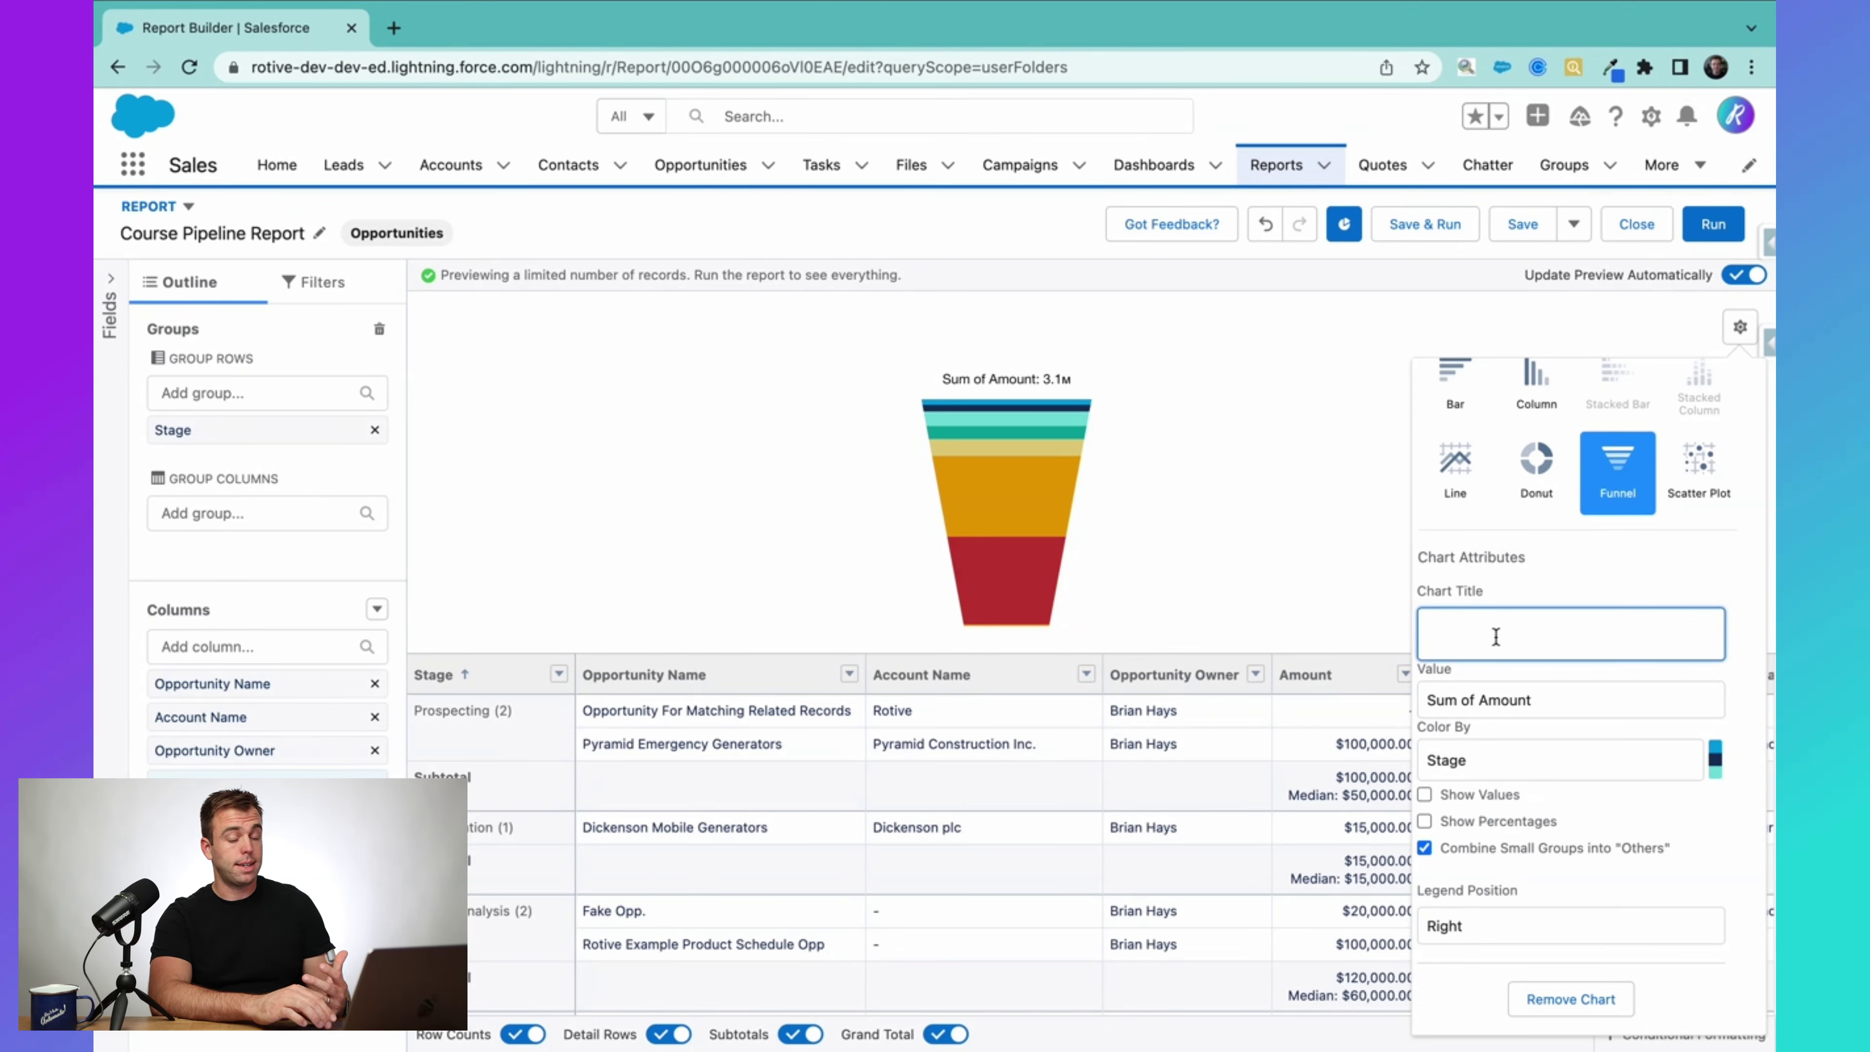
{"action": "left_click", "coordinate": [1535, 696]}
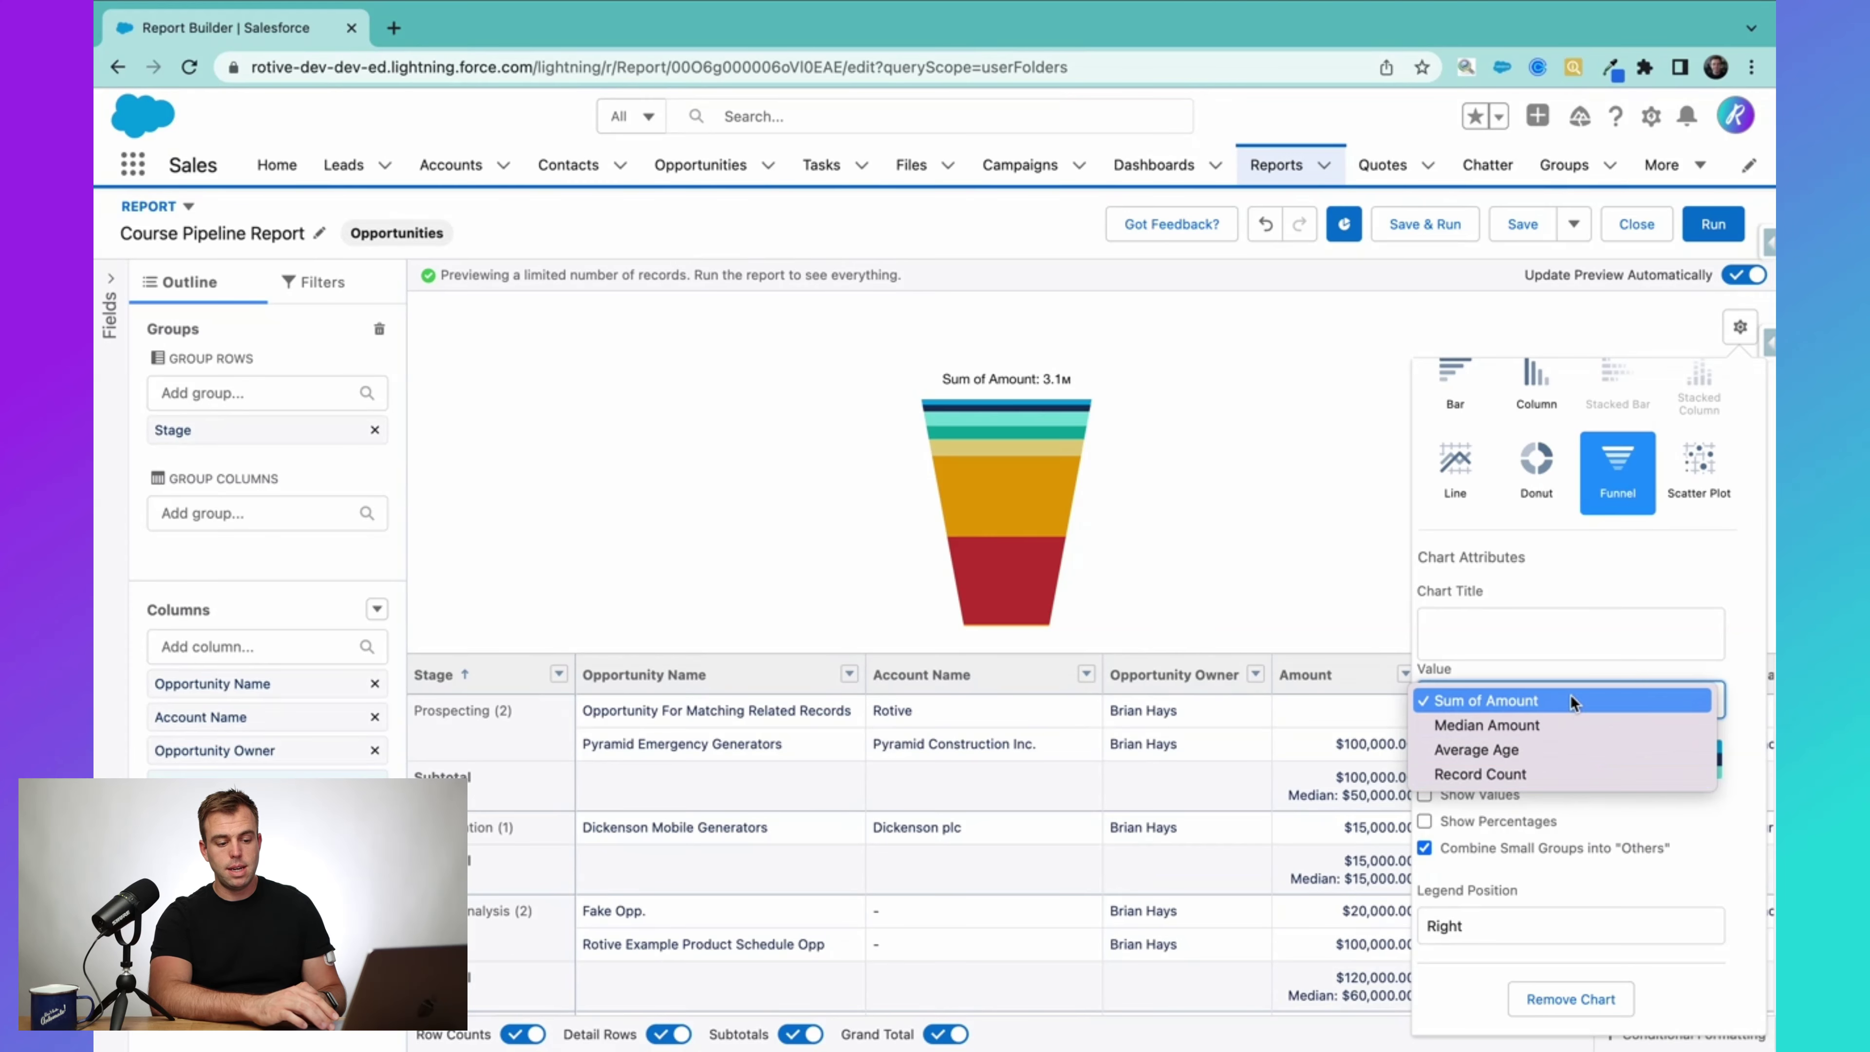
{"action": "left_click", "coordinate": [1583, 775]}
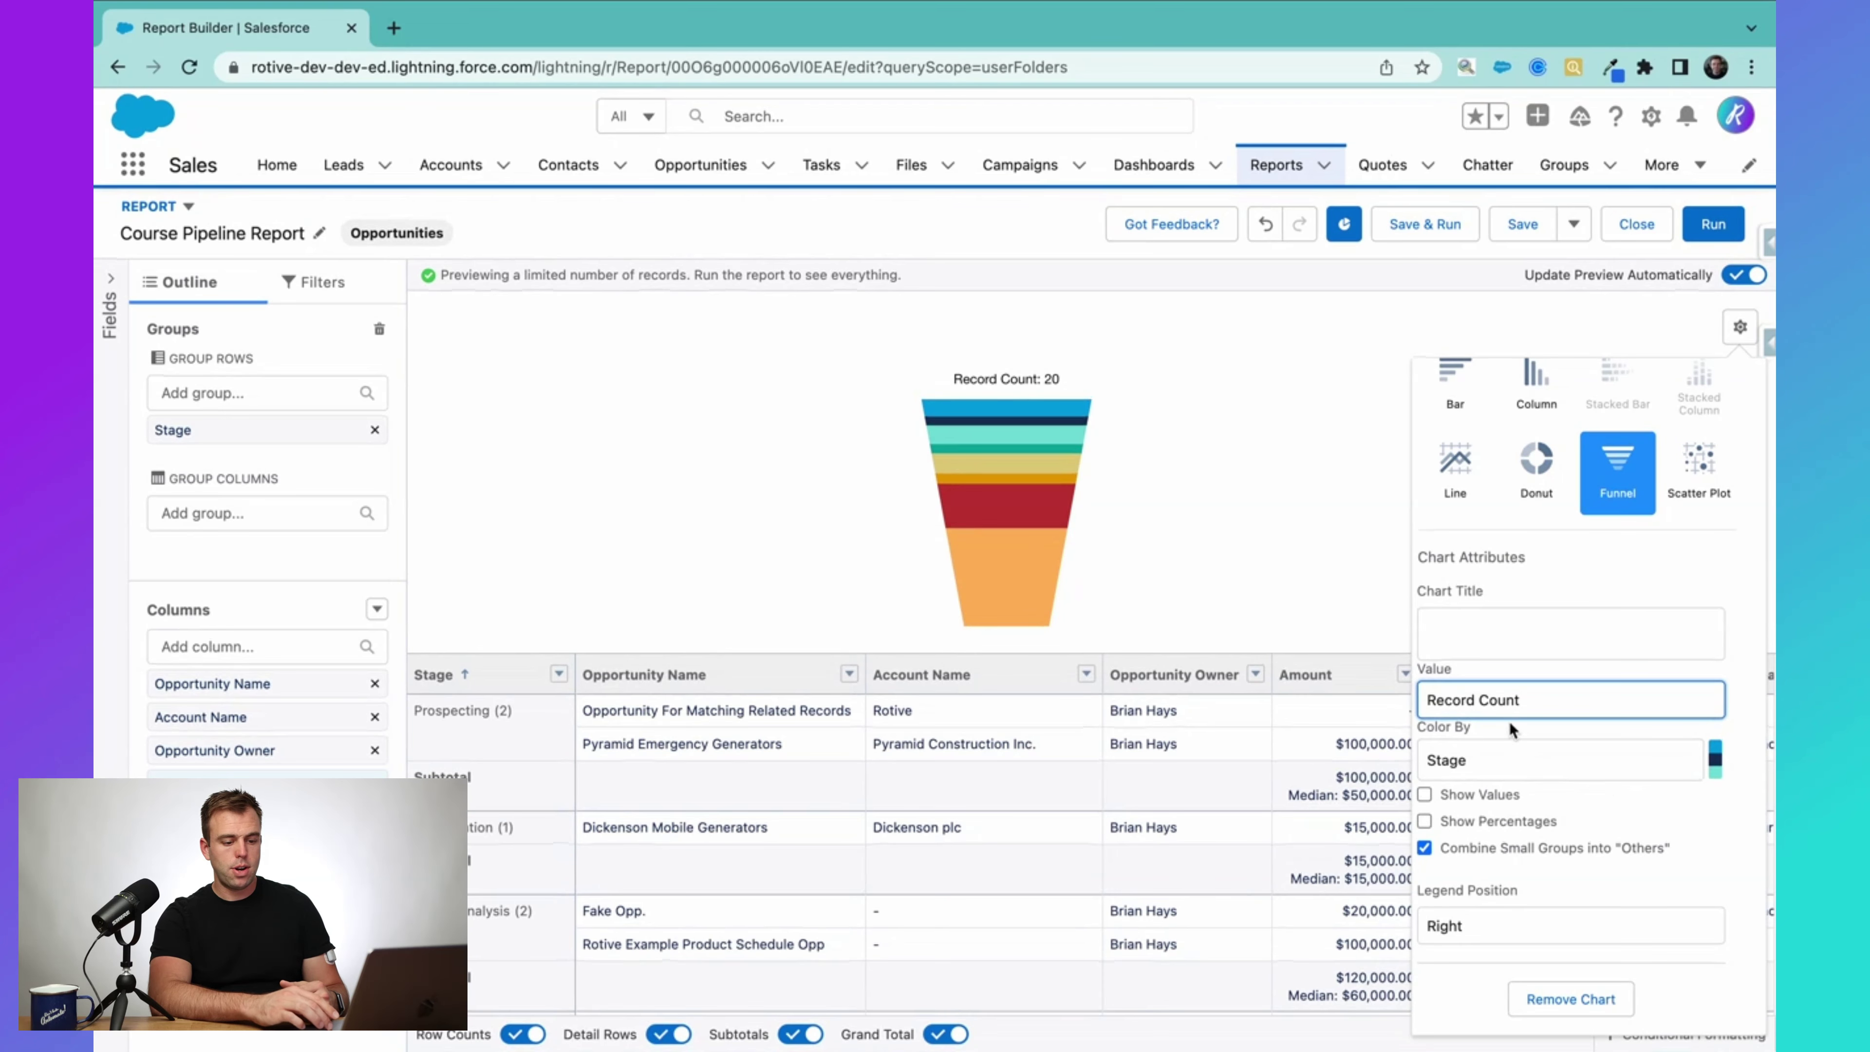
Step: Keep the funnel colored by Stage and turn on both values and percentages
{"action": "left_click_drag", "start_coordinate": [1489, 730], "coordinate": [1415, 728]}
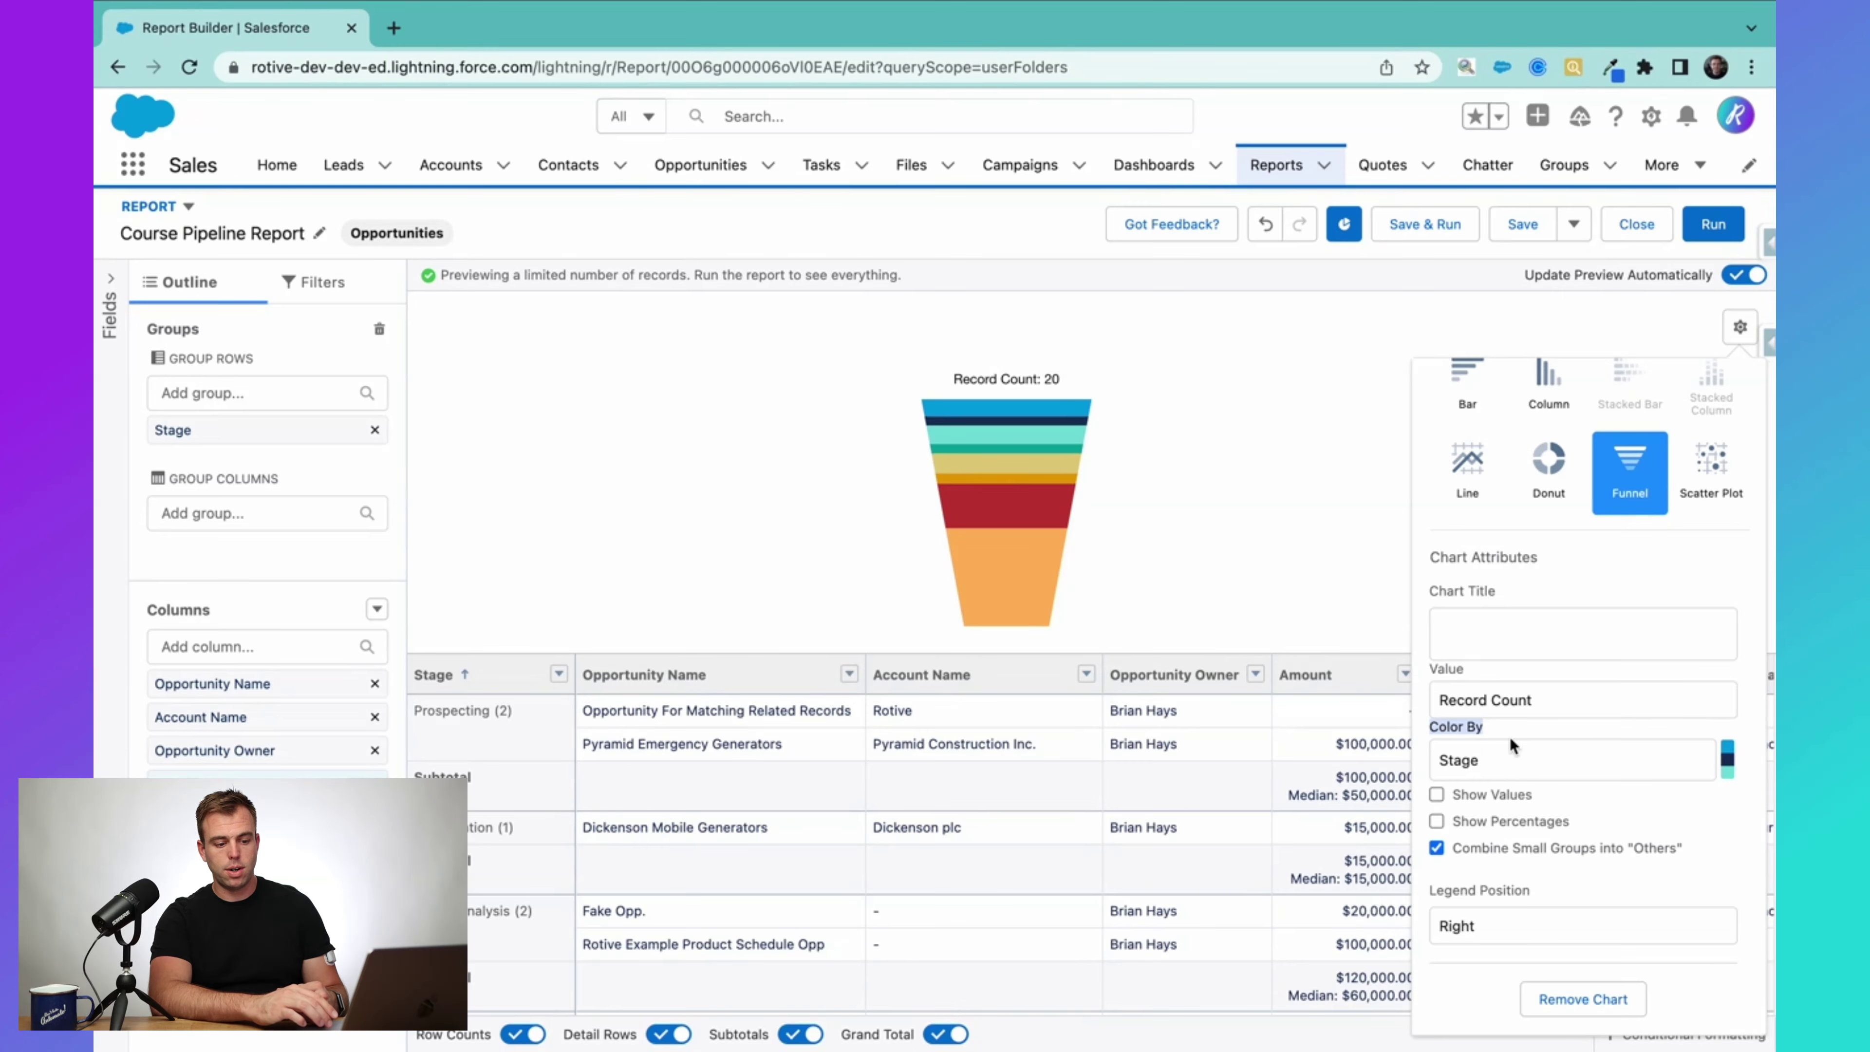
{"action": "left_click", "coordinate": [1514, 754]}
{"action": "left_click", "coordinate": [1532, 765]}
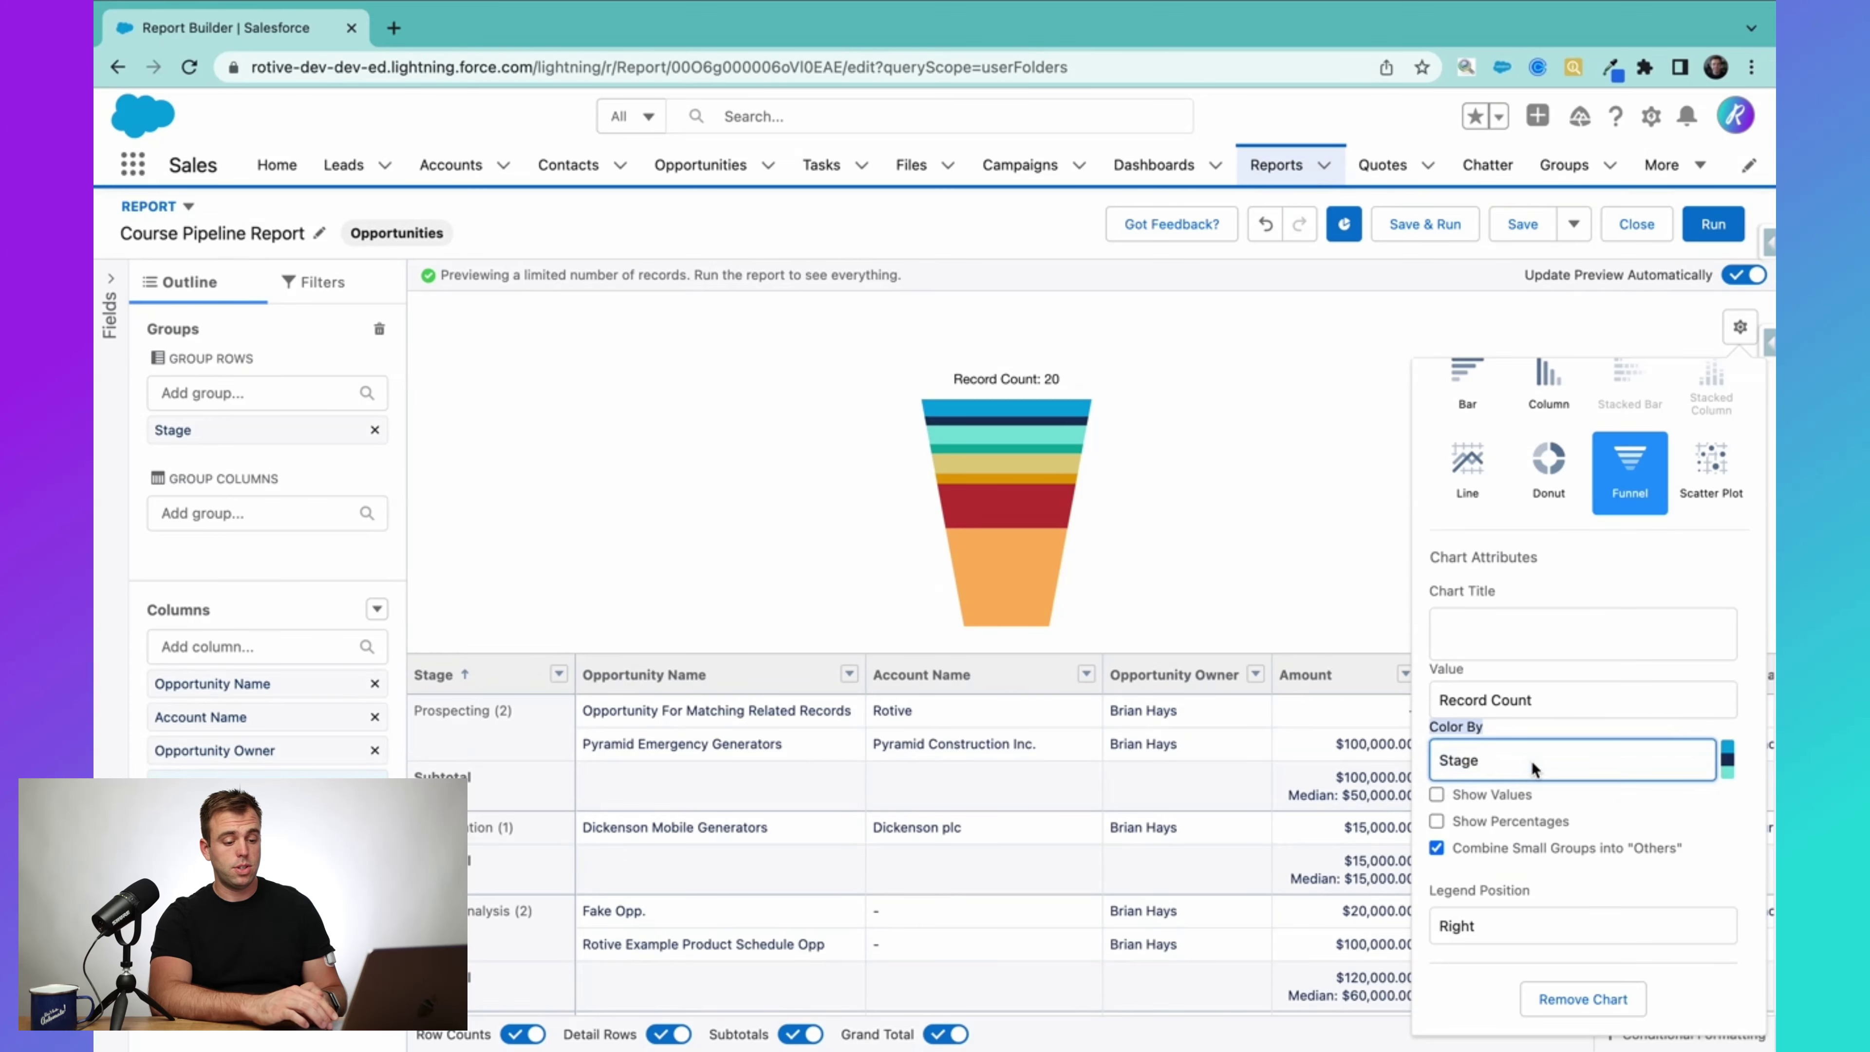
{"action": "left_click", "coordinate": [1477, 807]}
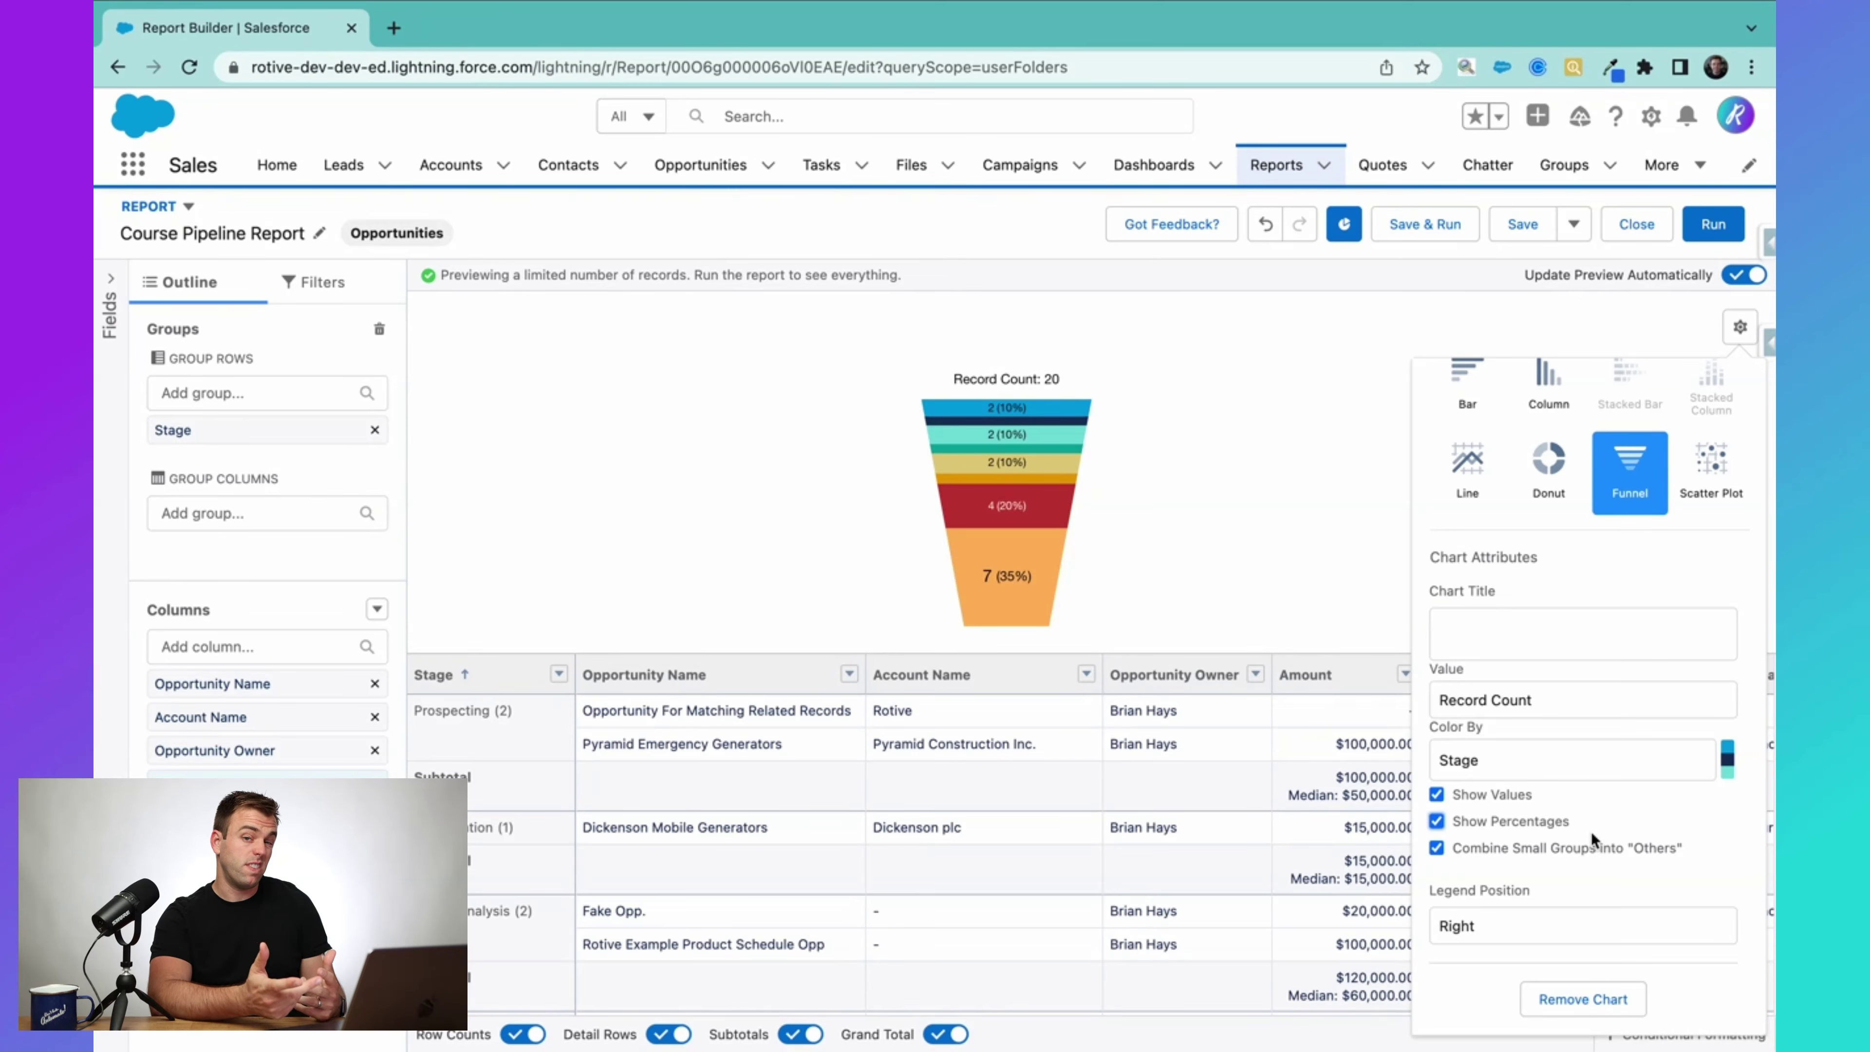
Step: Change the chart type to Column and close the chart properties
{"action": "scroll", "coordinate": [1582, 687], "scroll_direction": "up", "scroll_amount": 2}
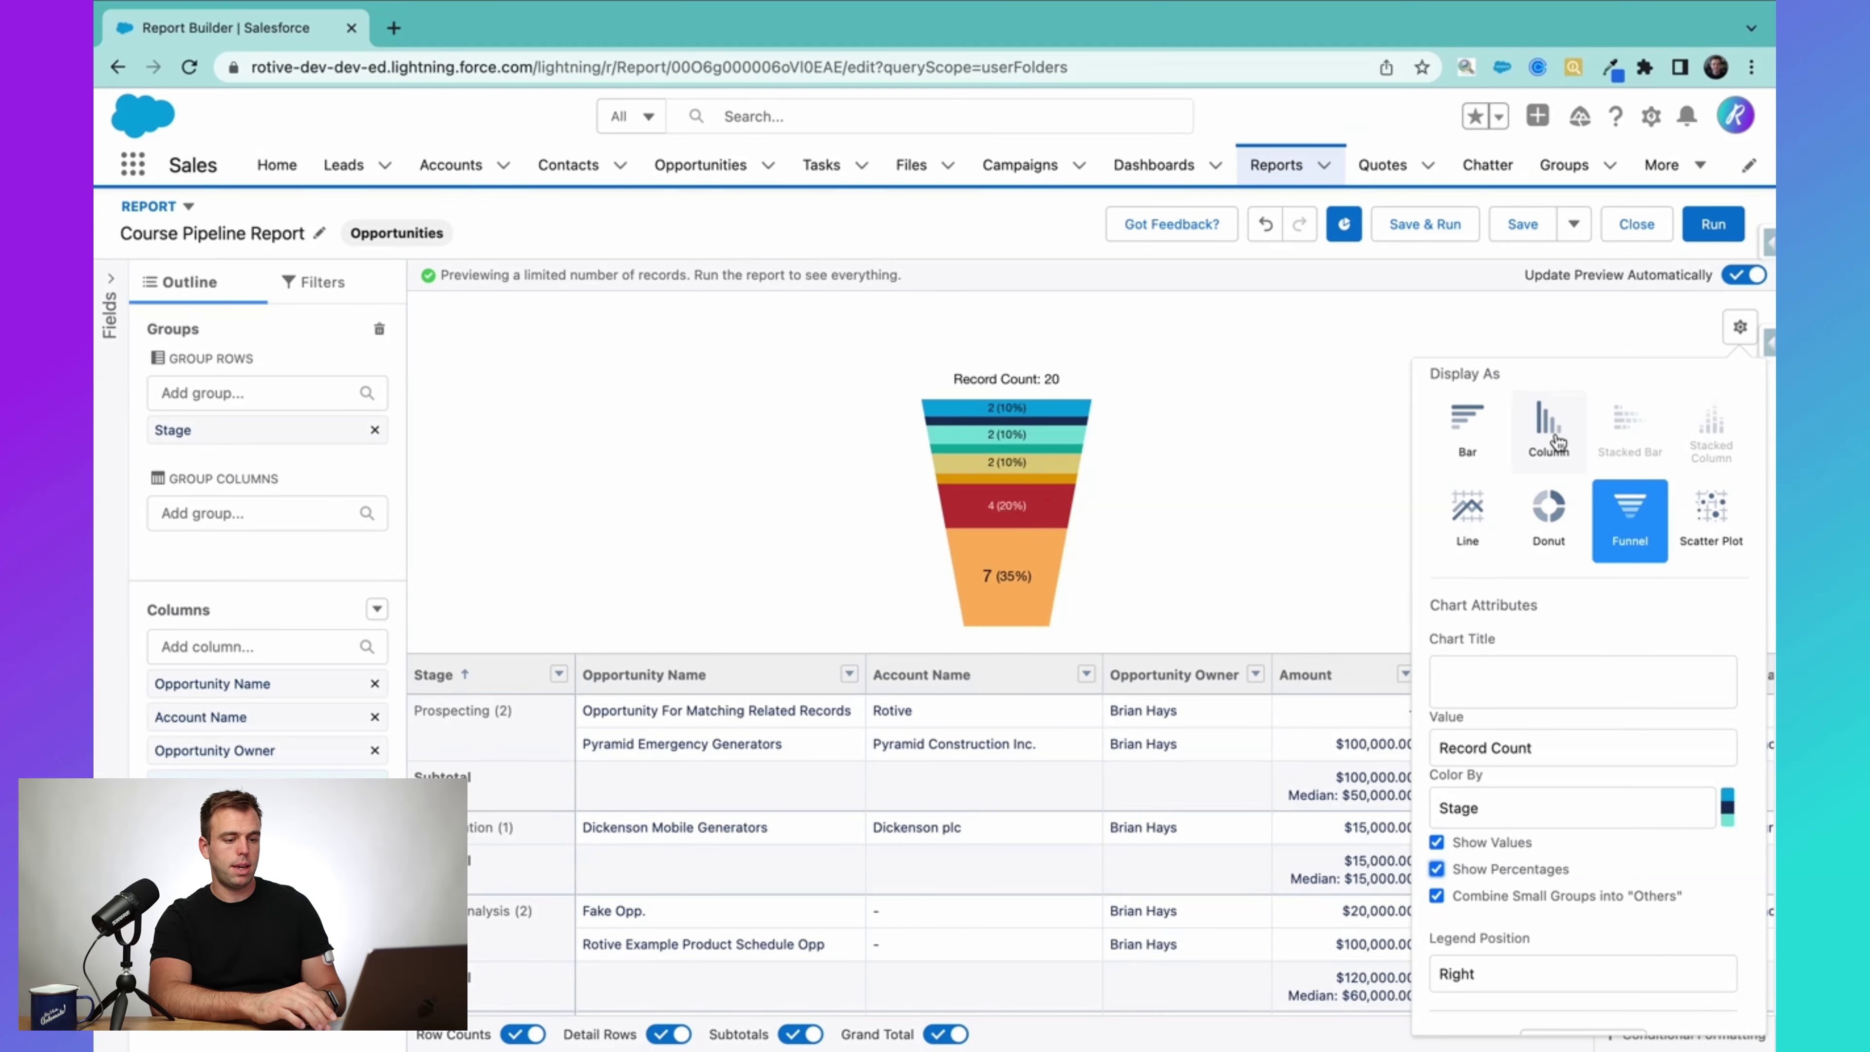
{"action": "left_click", "coordinate": [1557, 441]}
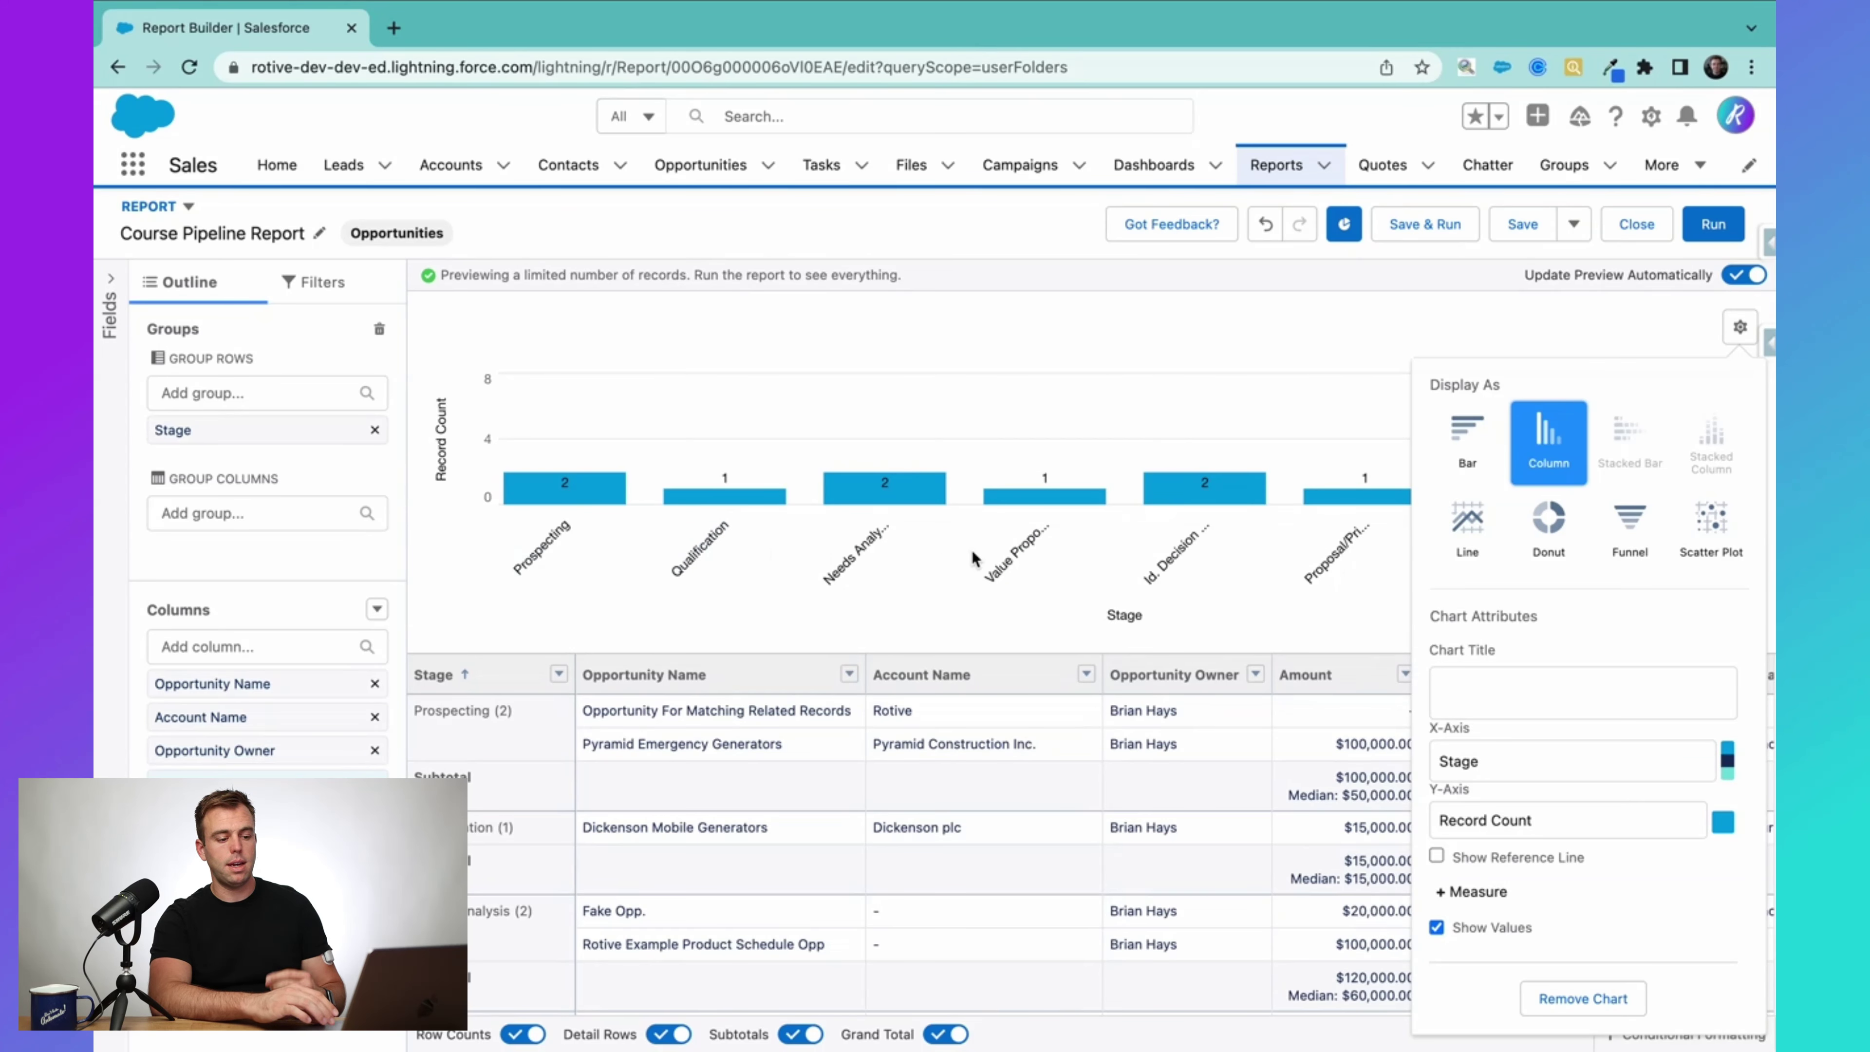
{"action": "mouse_move", "coordinate": [904, 488]}
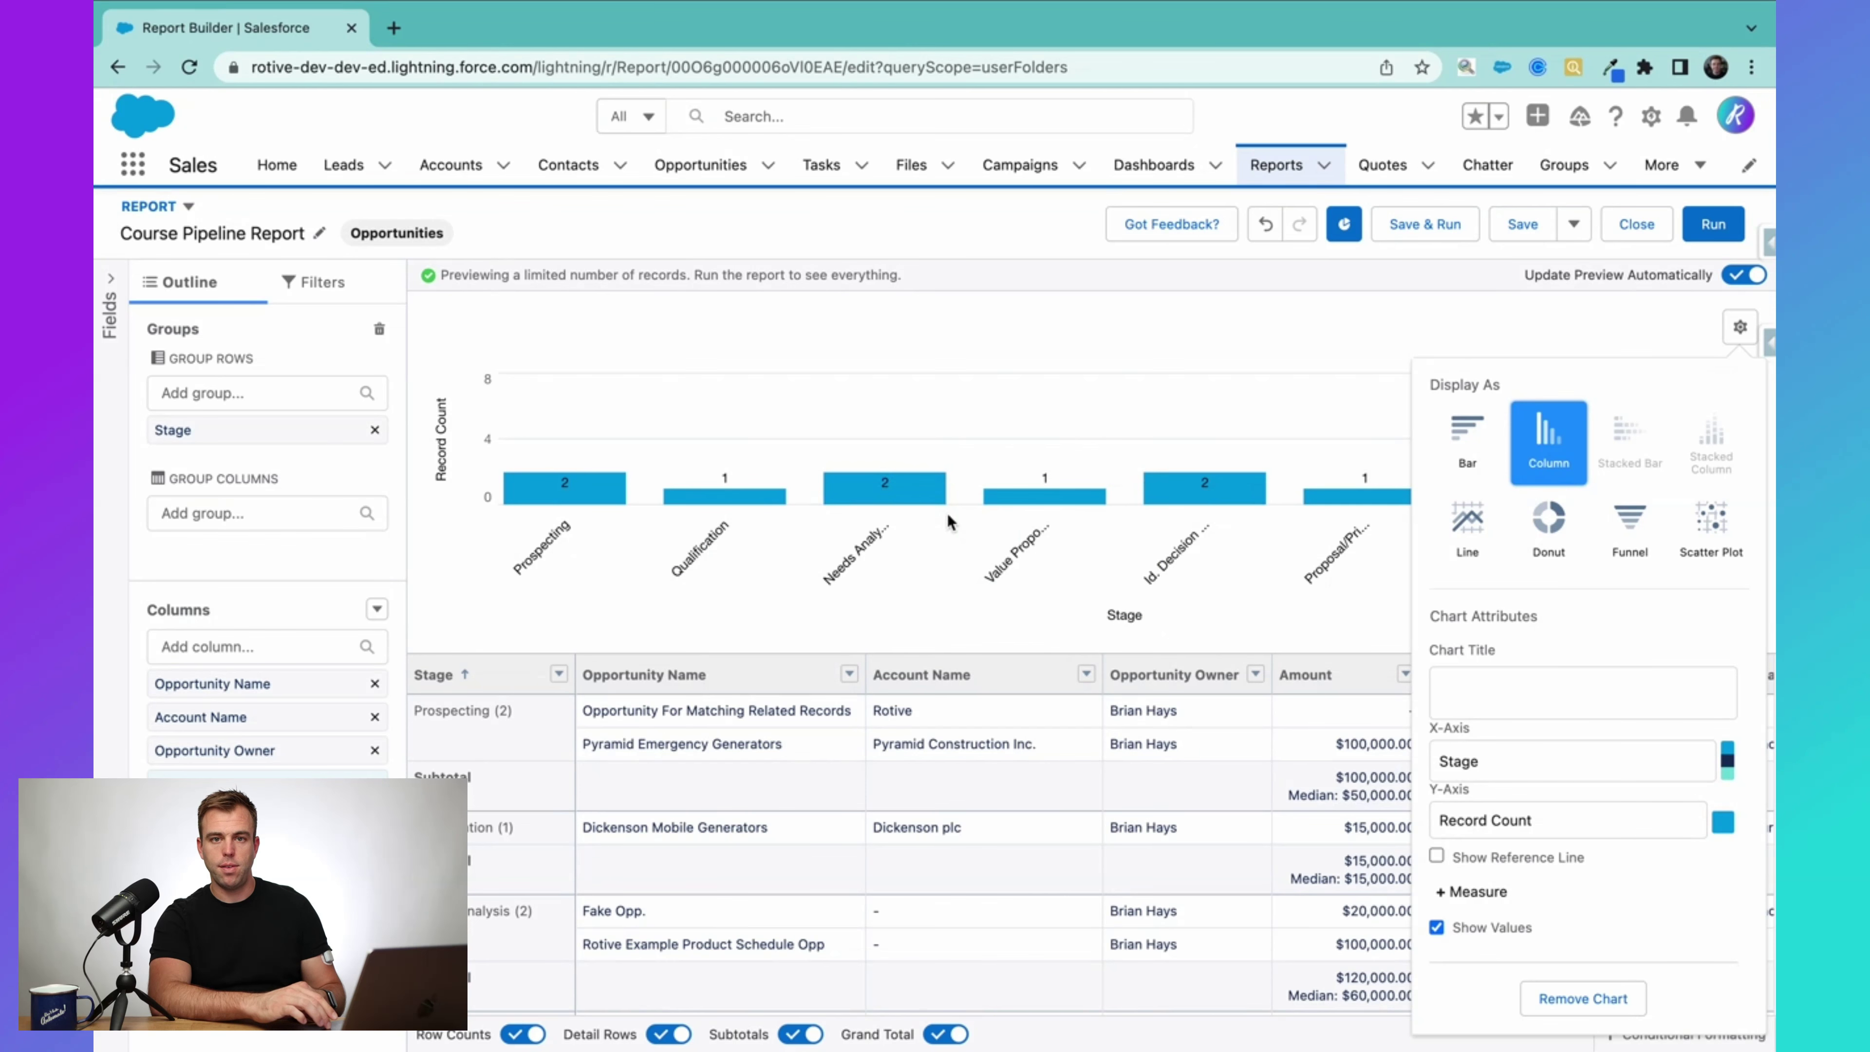
{"action": "left_click", "coordinate": [1739, 327]}
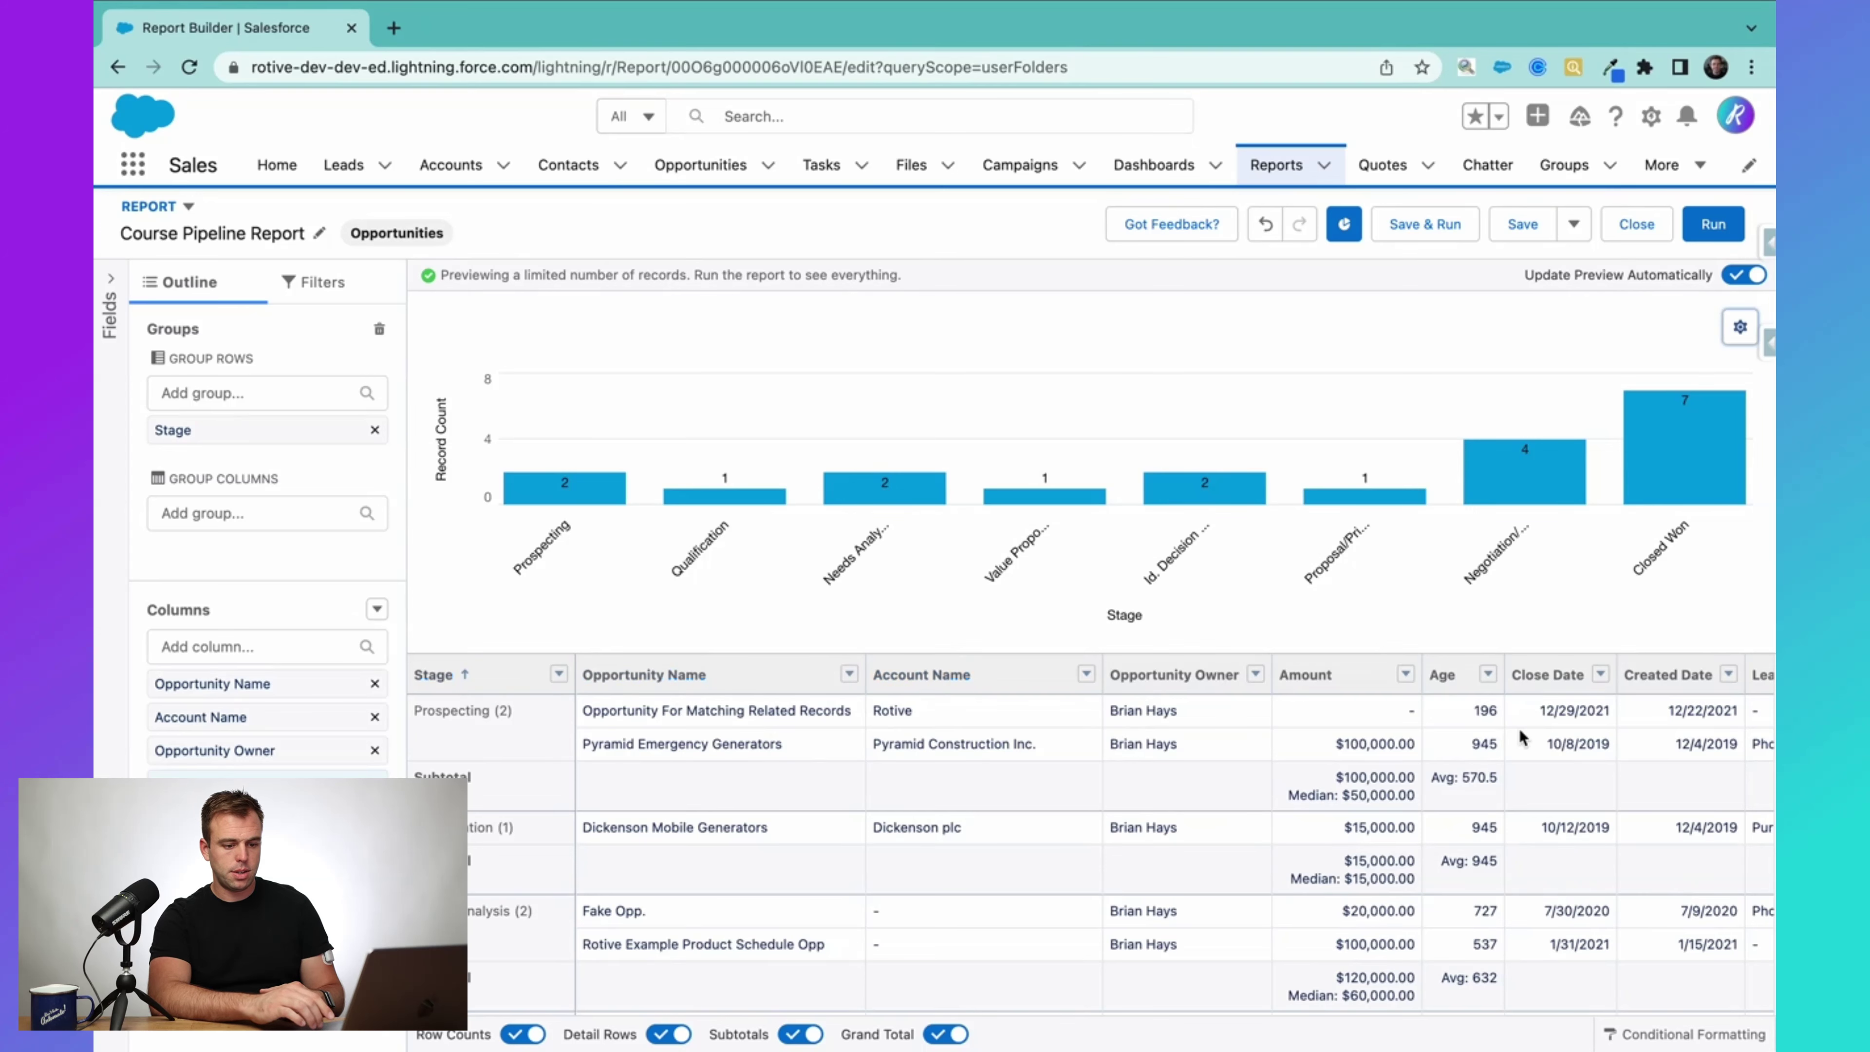
Step: Group the report rows by Close Date and place that group above Stage
{"action": "scroll", "coordinate": [1522, 729], "scroll_direction": "right", "scroll_amount": 2}
{"action": "left_click", "coordinate": [1540, 677]}
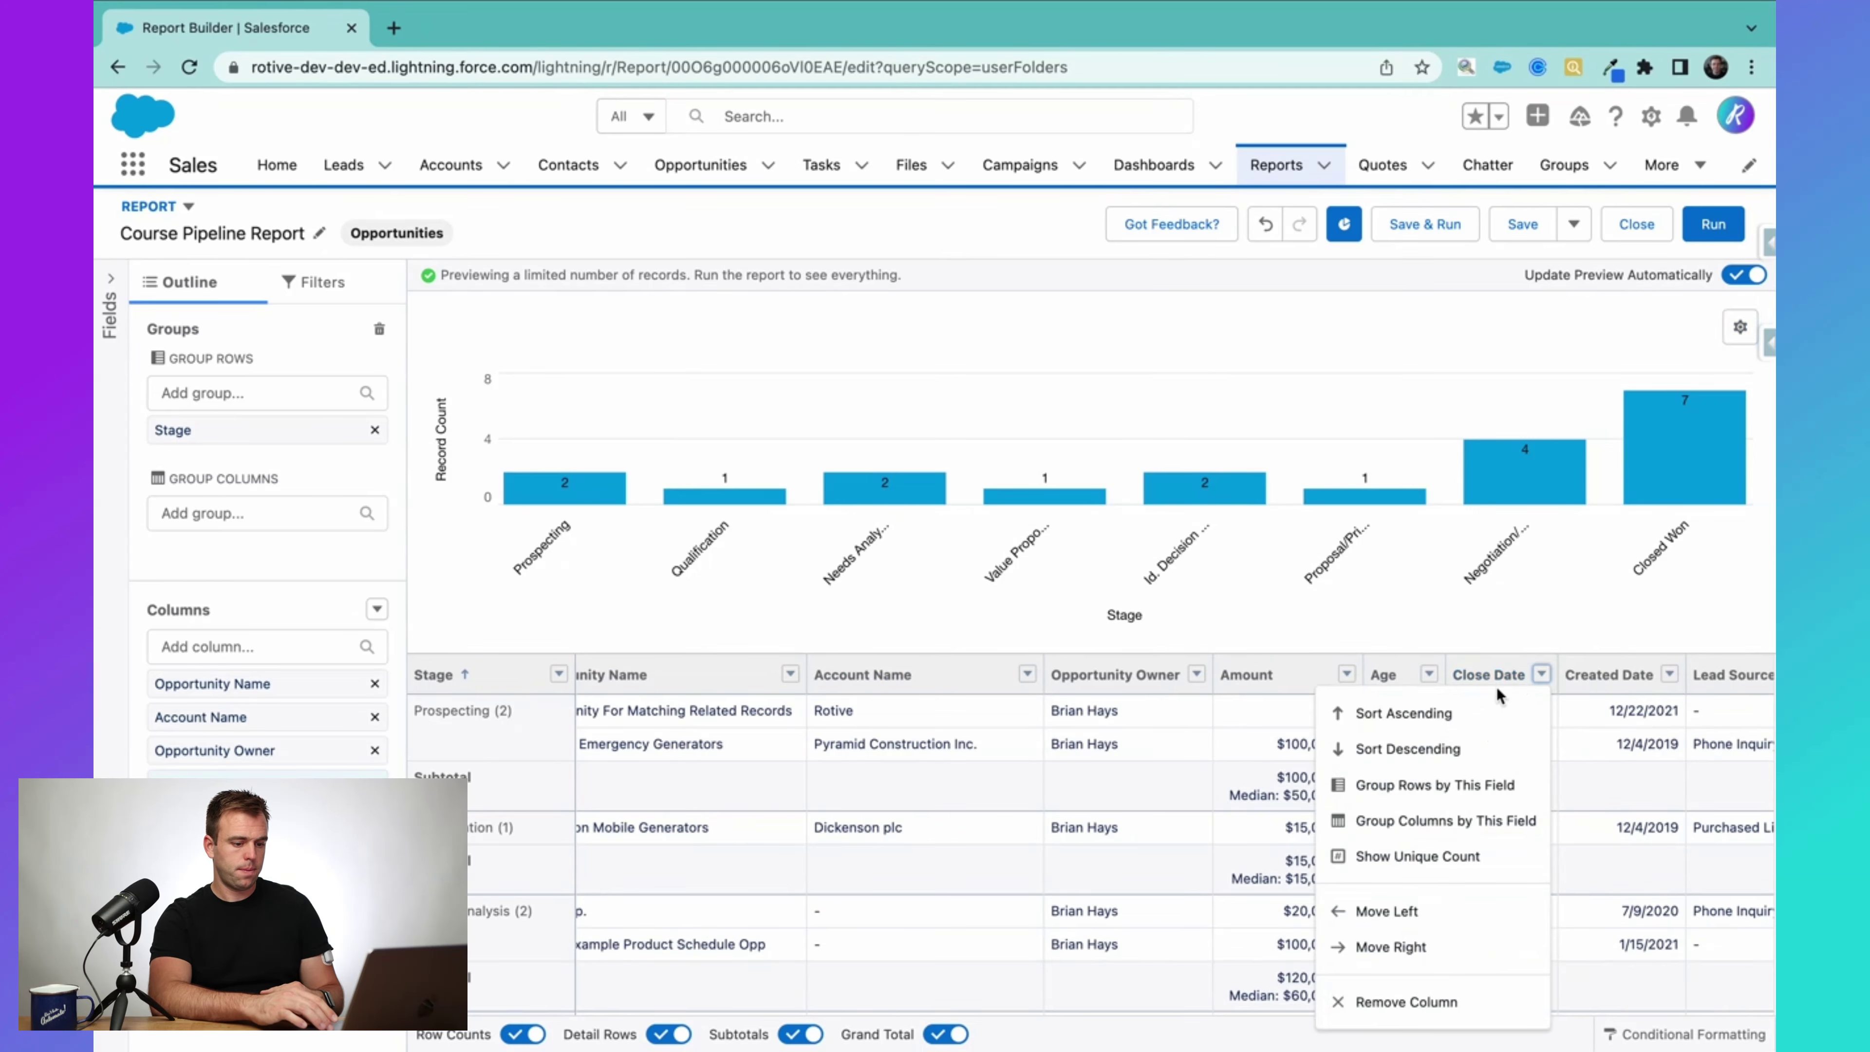
{"action": "left_click", "coordinate": [1449, 786]}
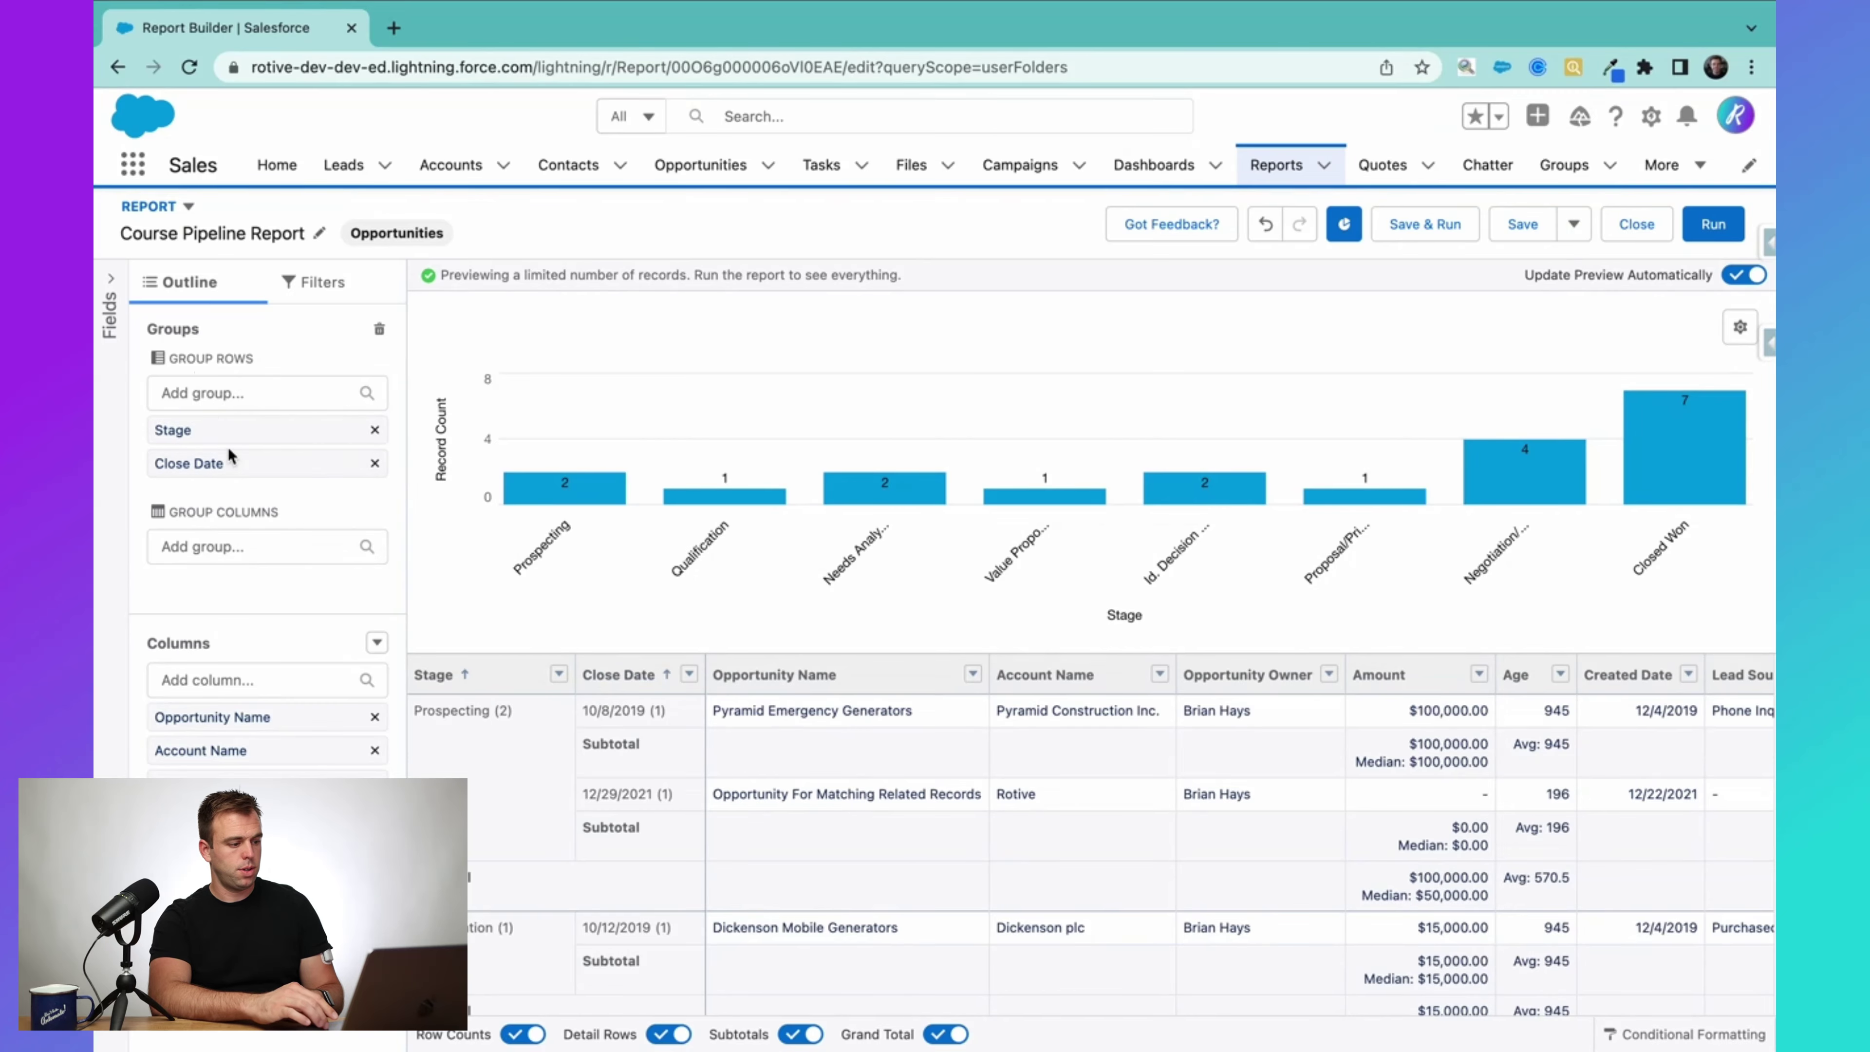
{"action": "left_click_drag", "start_coordinate": [227, 461], "coordinate": [184, 431]}
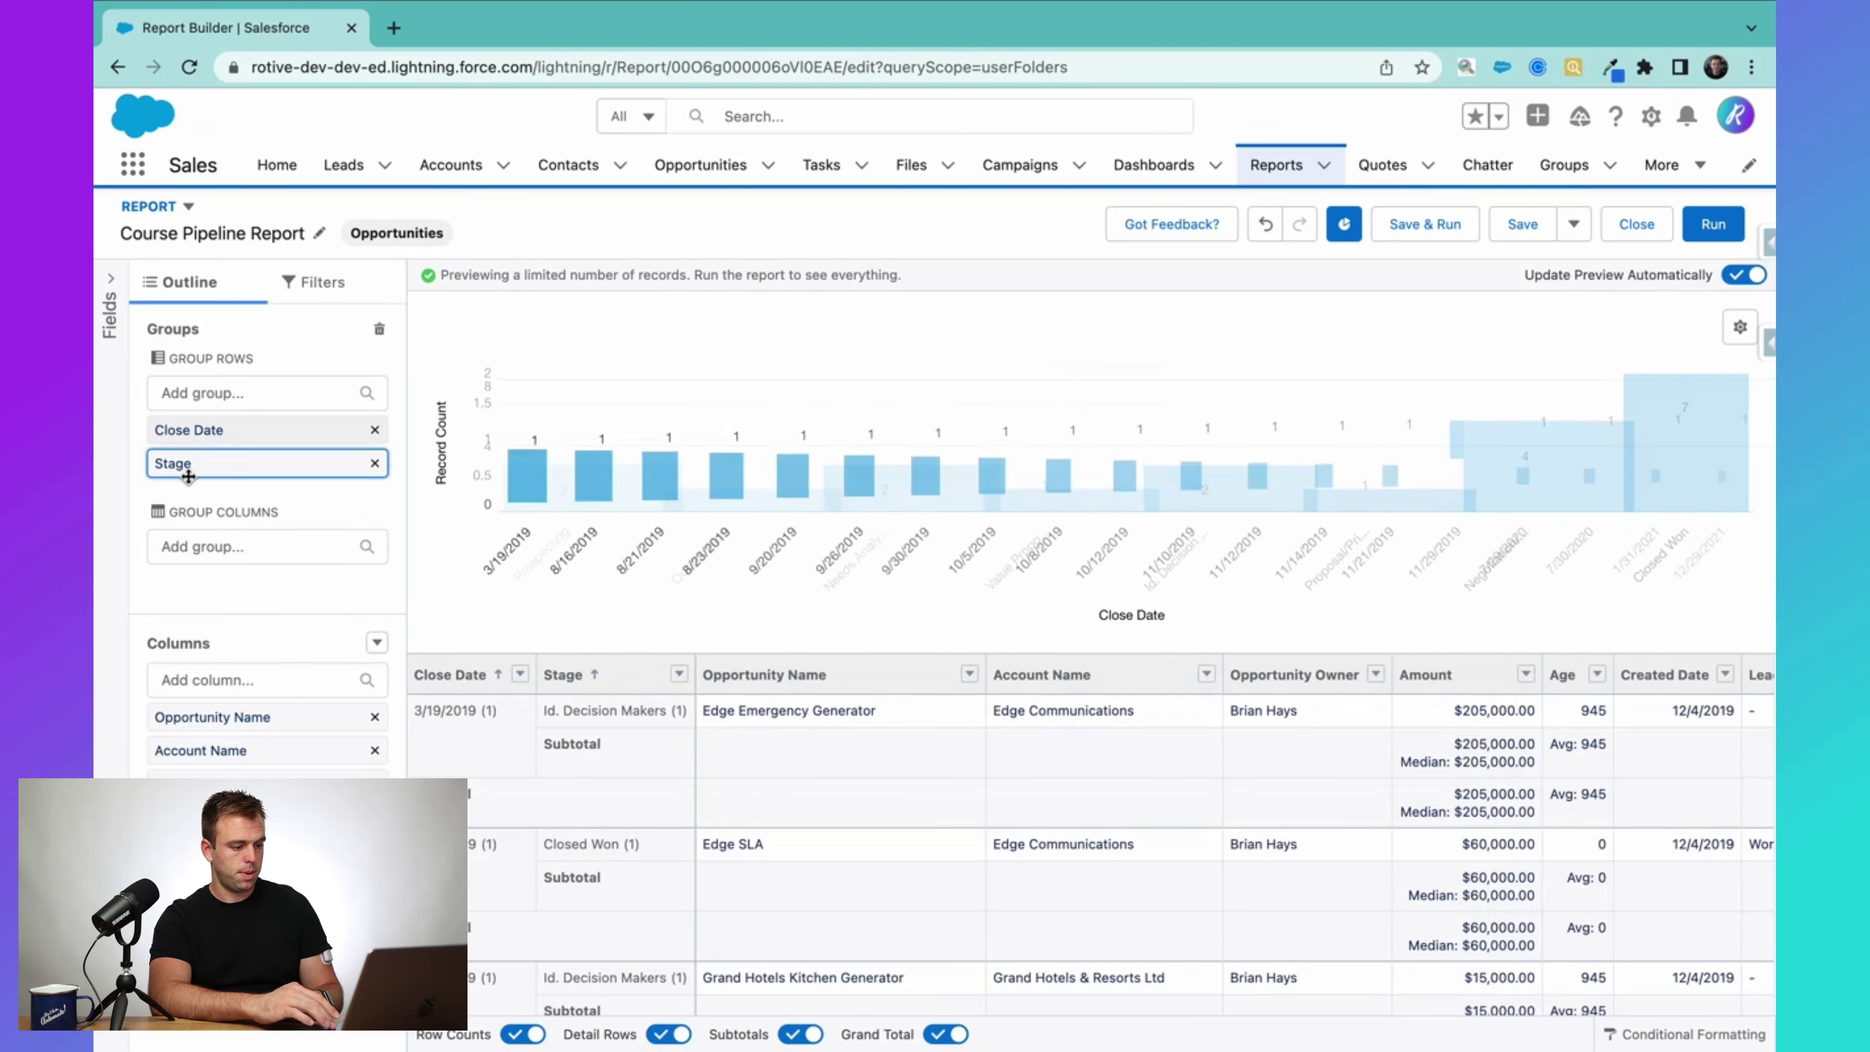
Step: Group the Close Date values by Calendar Month
{"action": "left_click", "coordinate": [519, 674]}
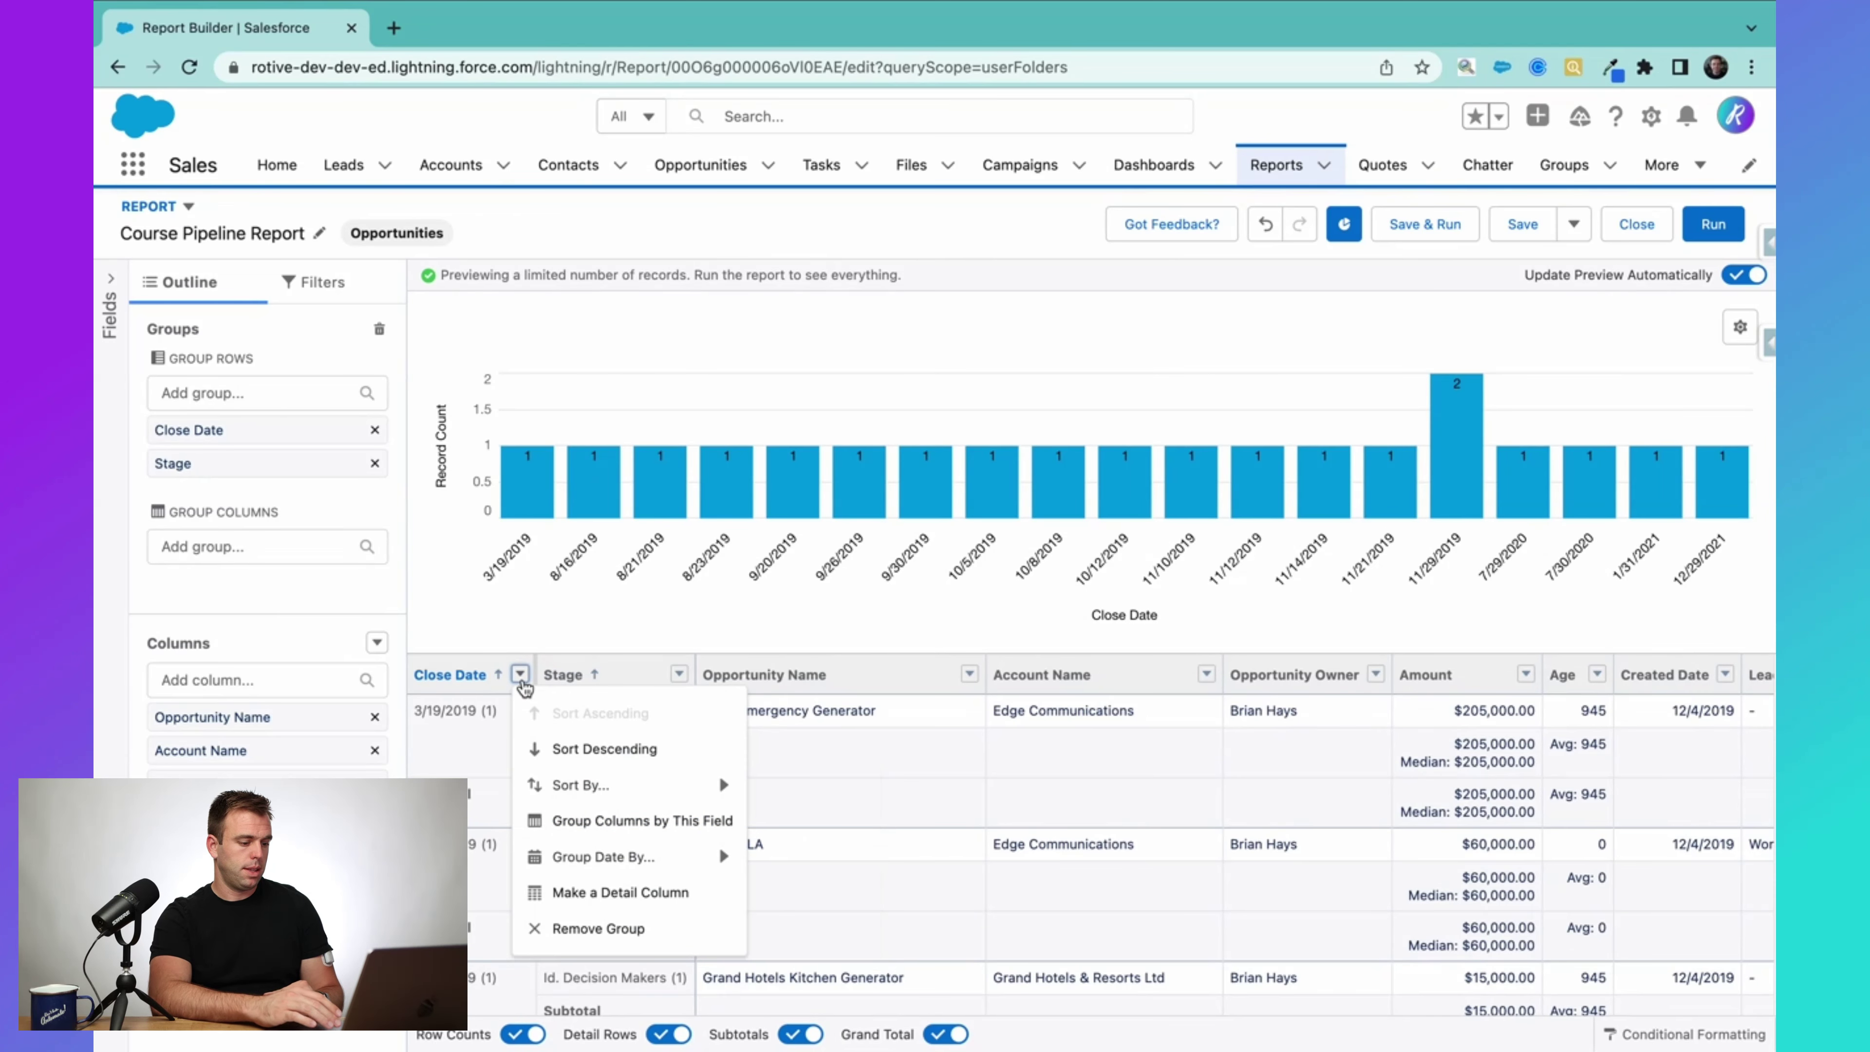
{"action": "mouse_move", "coordinate": [654, 861]}
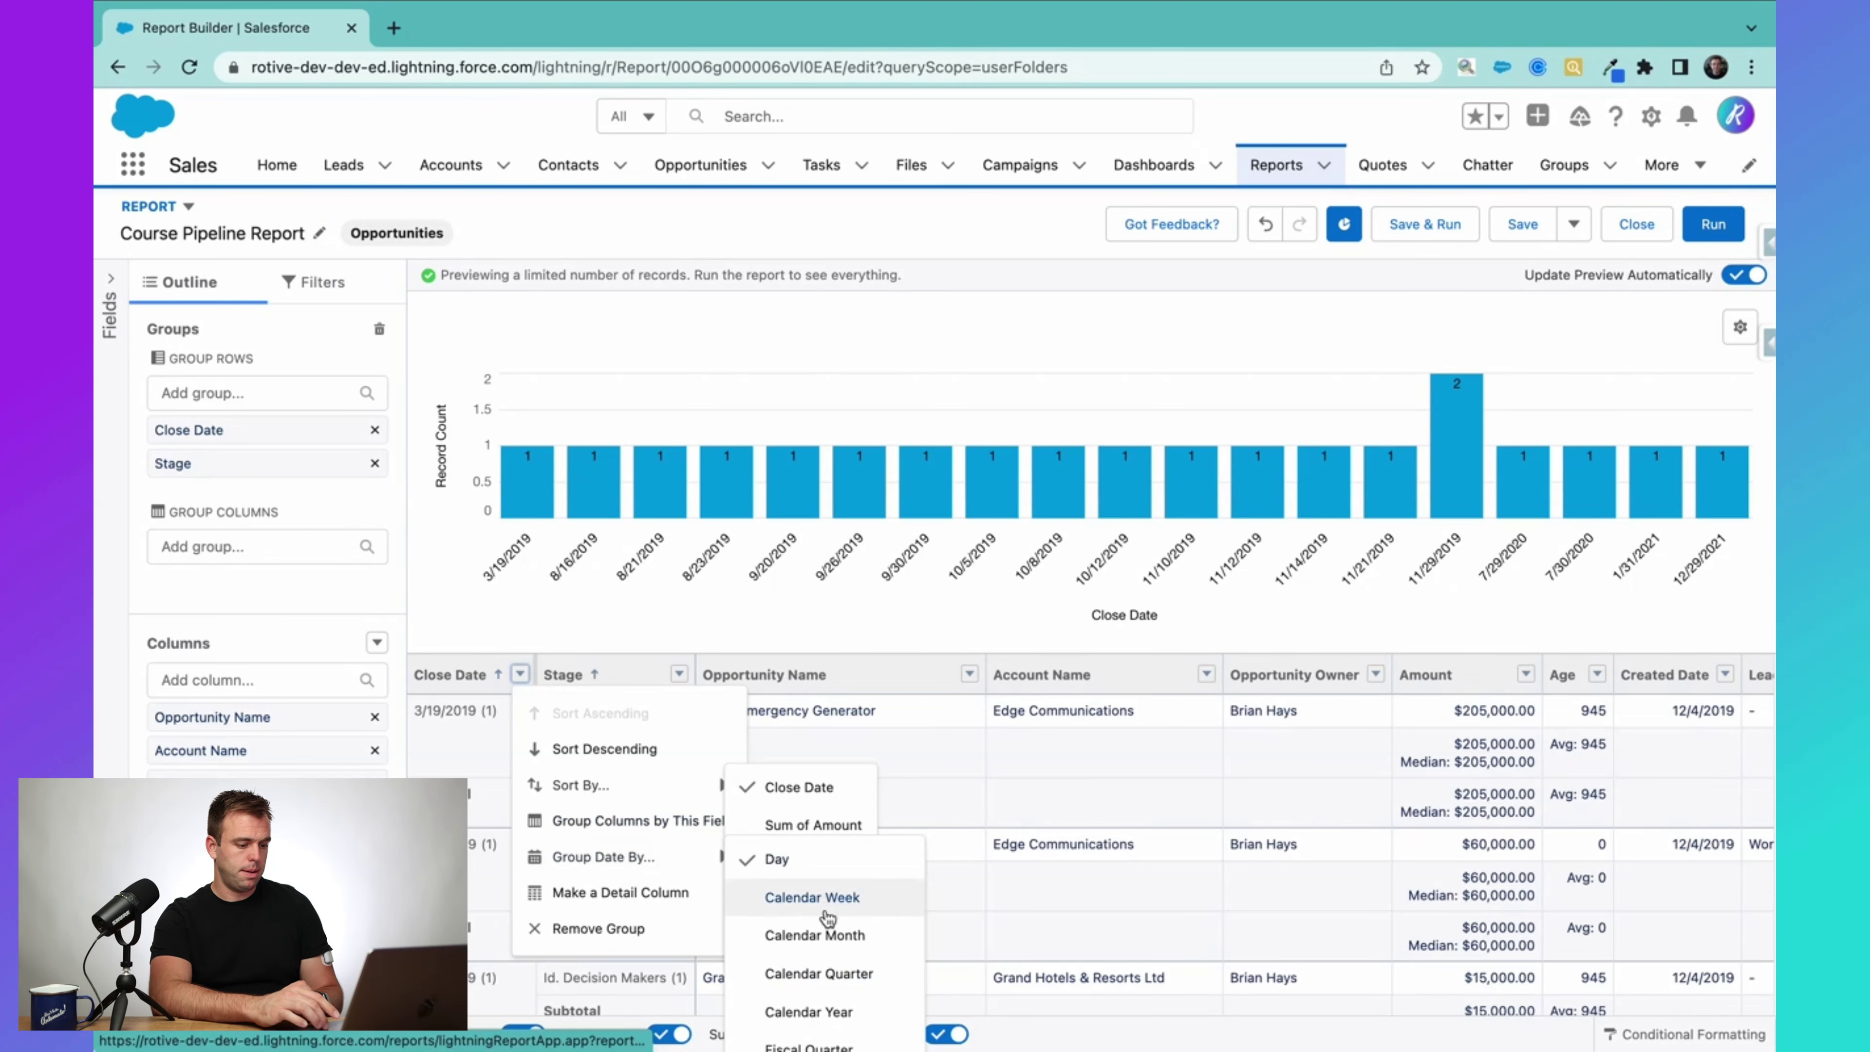
{"action": "left_click", "coordinate": [827, 936]}
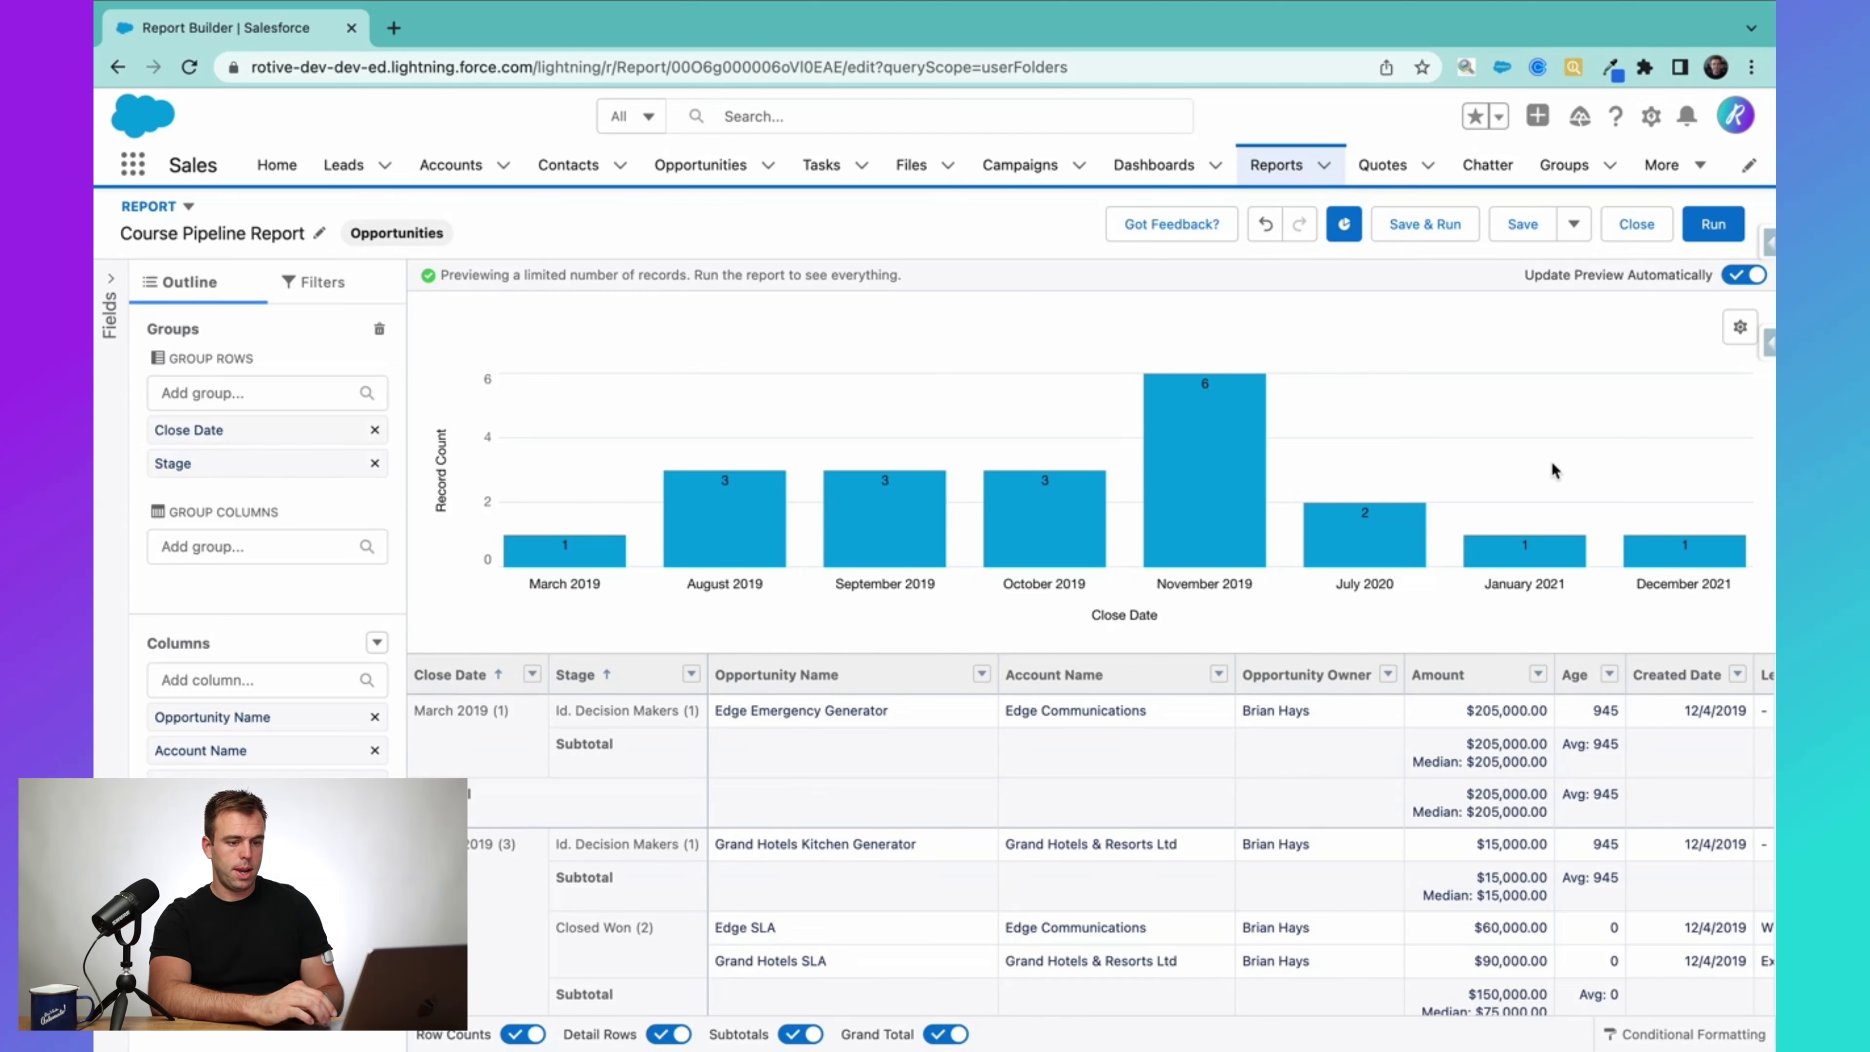
Step: Display the chart as a Stacked Column of Record Count by Close Date, stacked by Stage
{"action": "left_click", "coordinate": [1739, 329]}
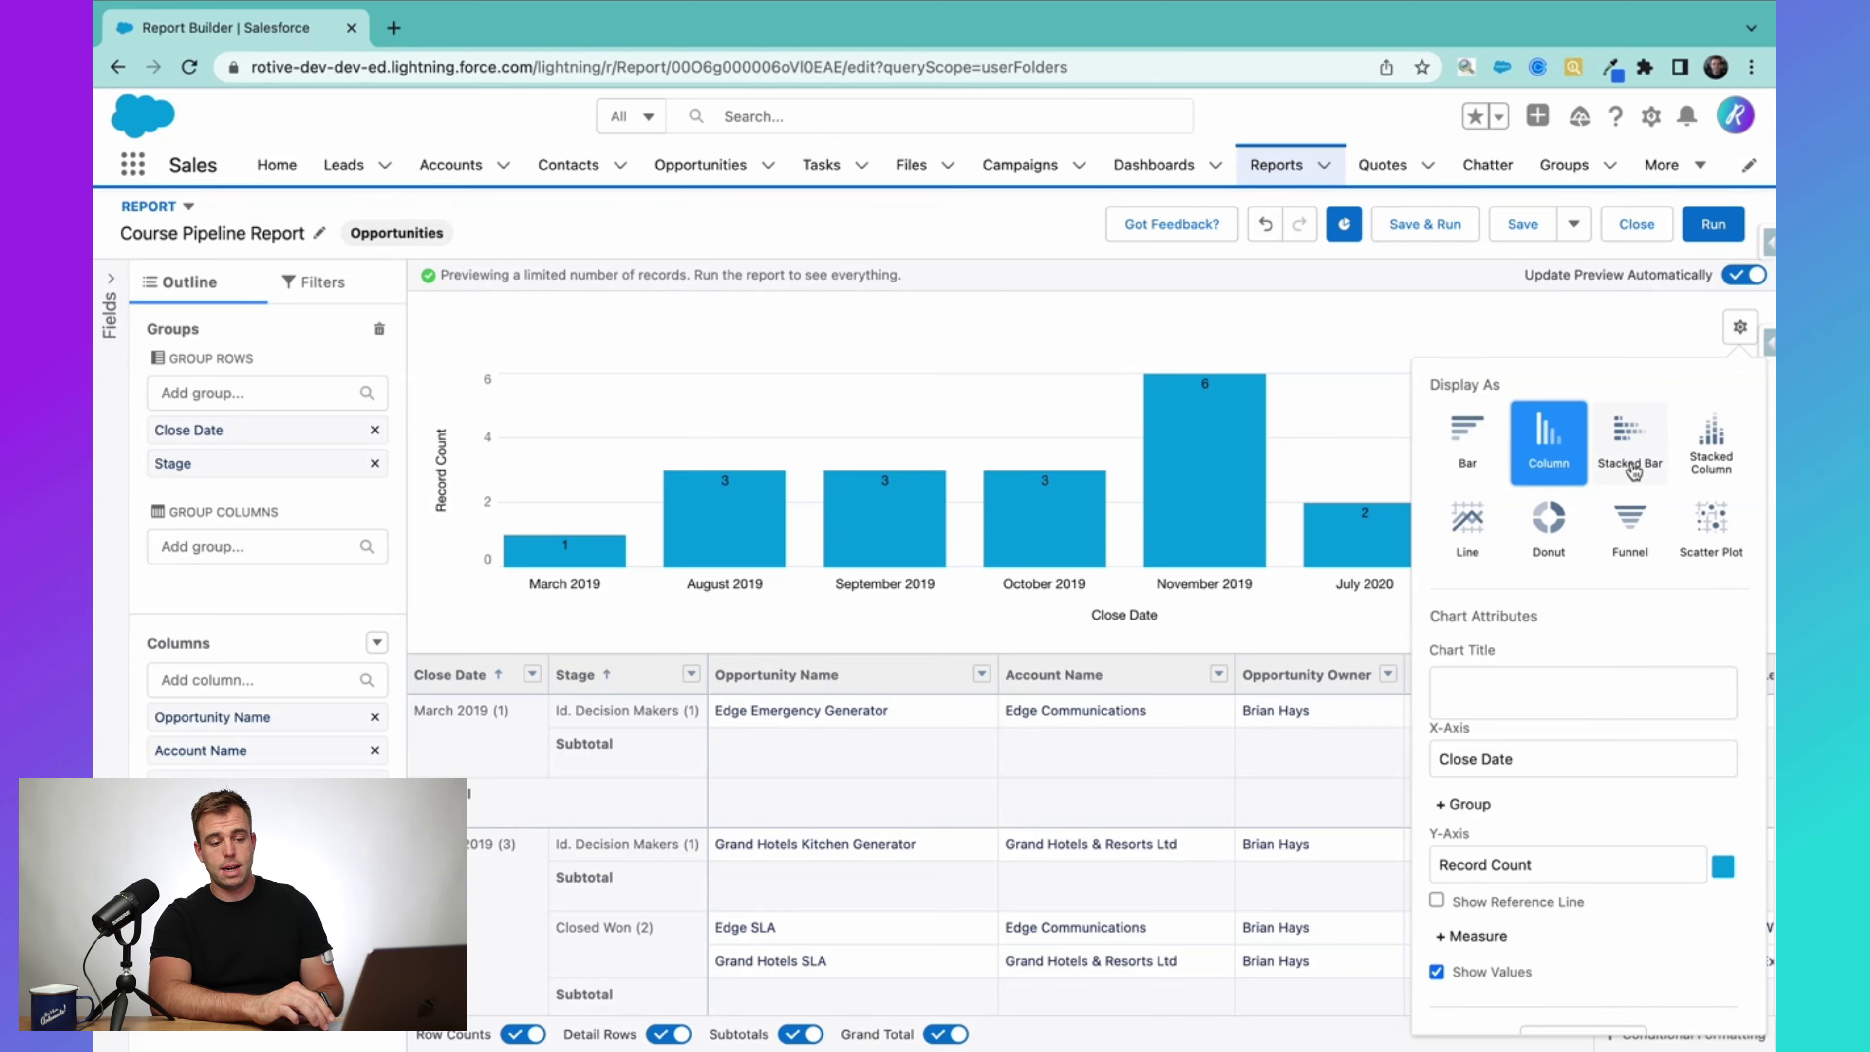
{"action": "left_click", "coordinate": [1707, 466]}
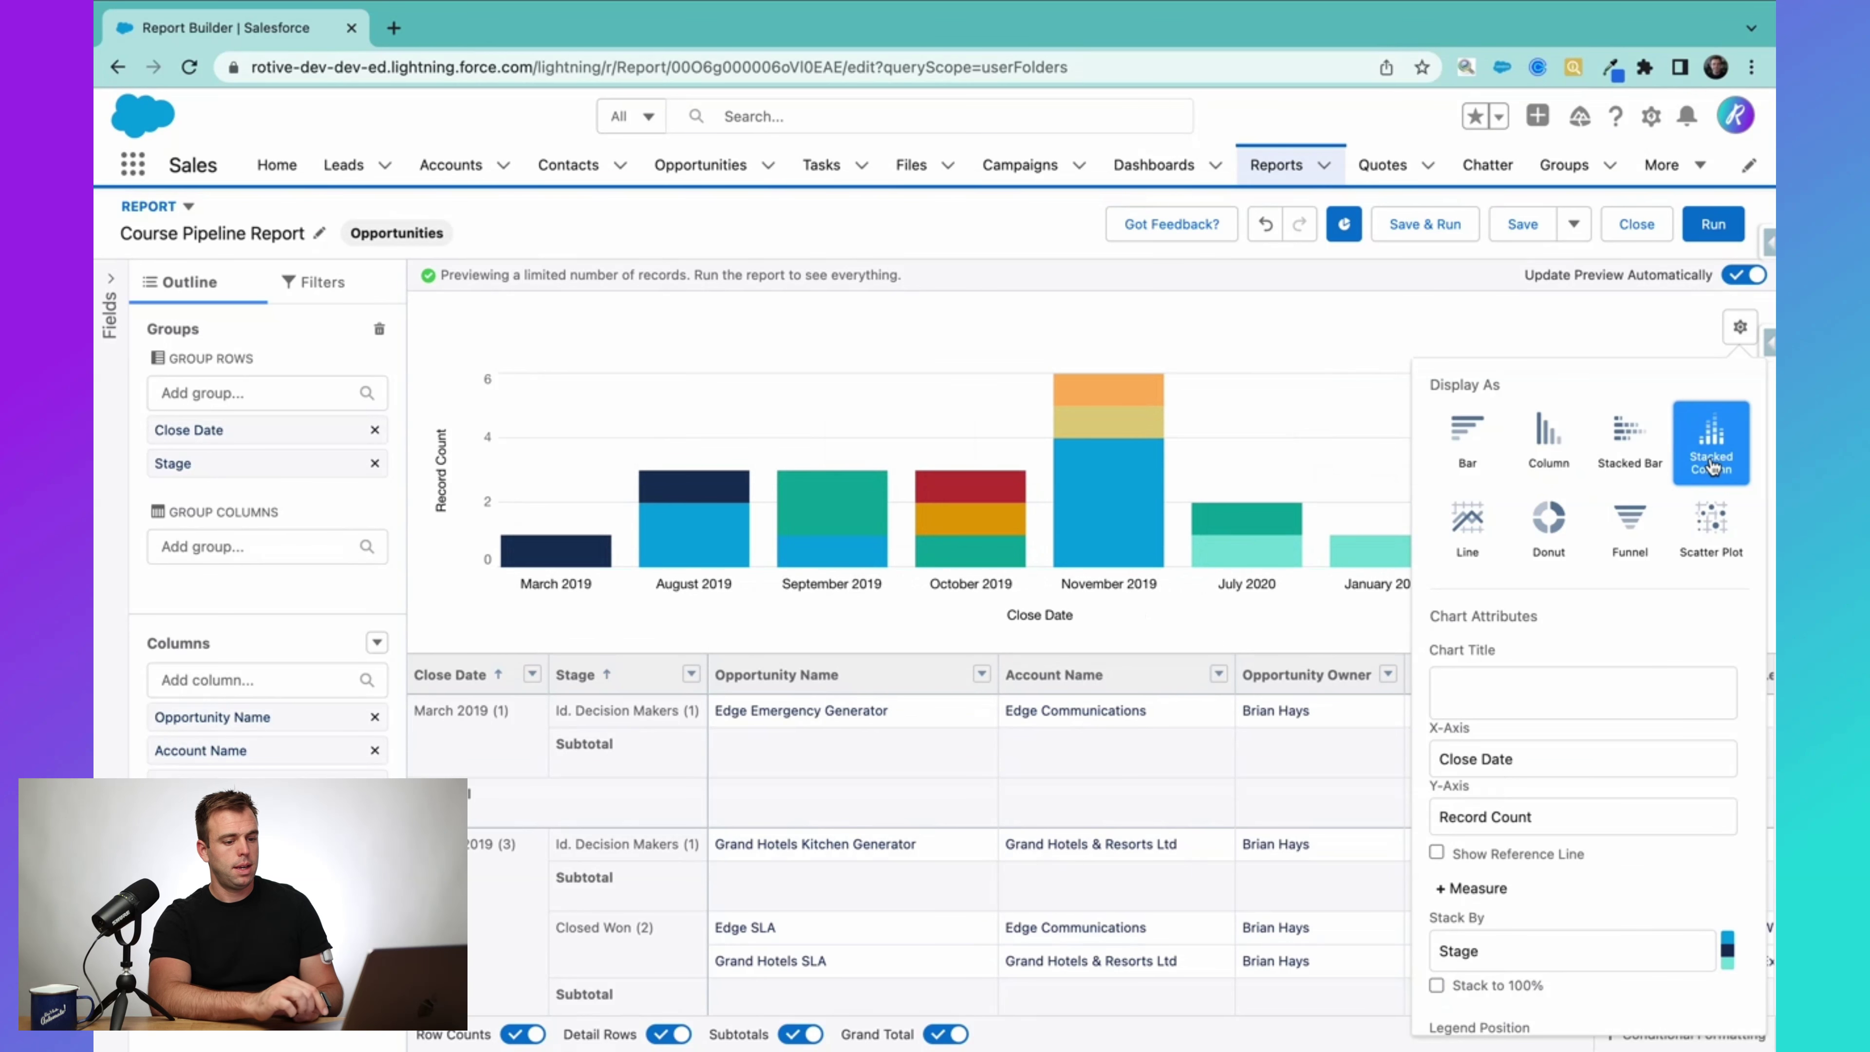
{"action": "scroll", "coordinate": [1642, 678], "scroll_direction": "down", "scroll_amount": 1}
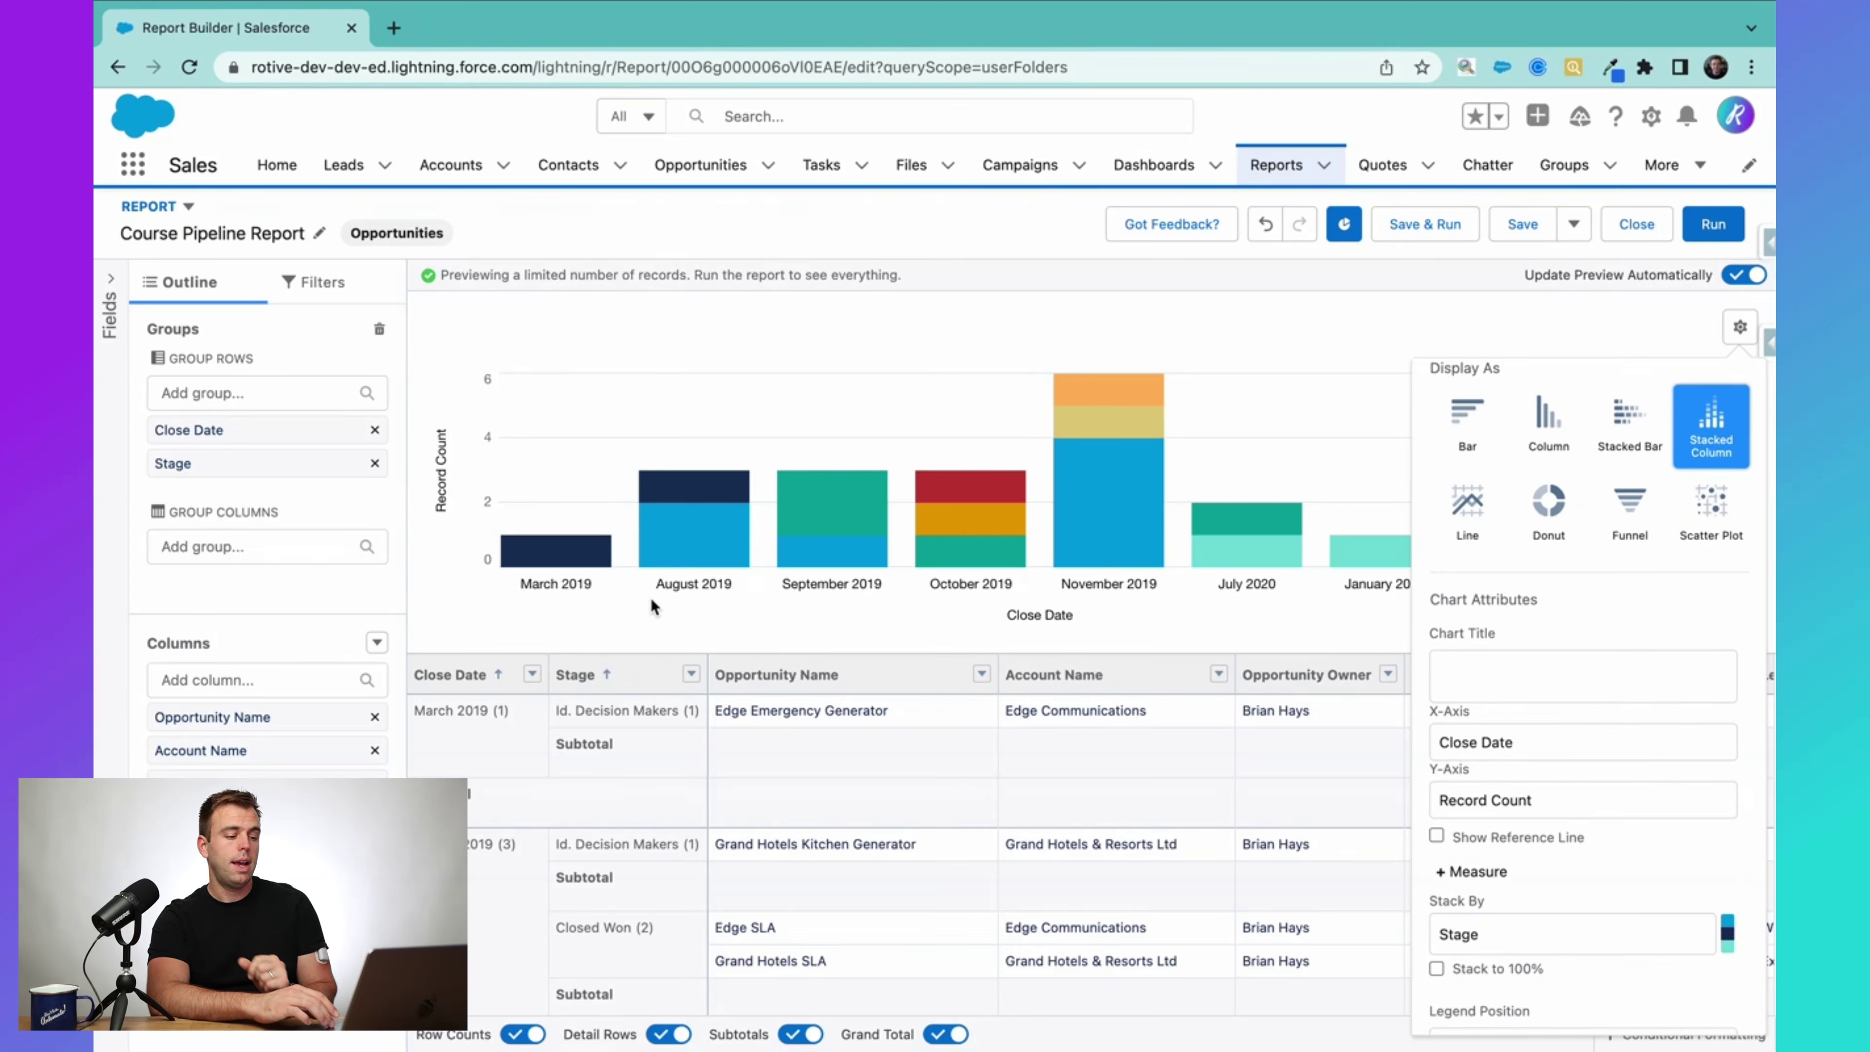
{"action": "mouse_move", "coordinate": [735, 539]}
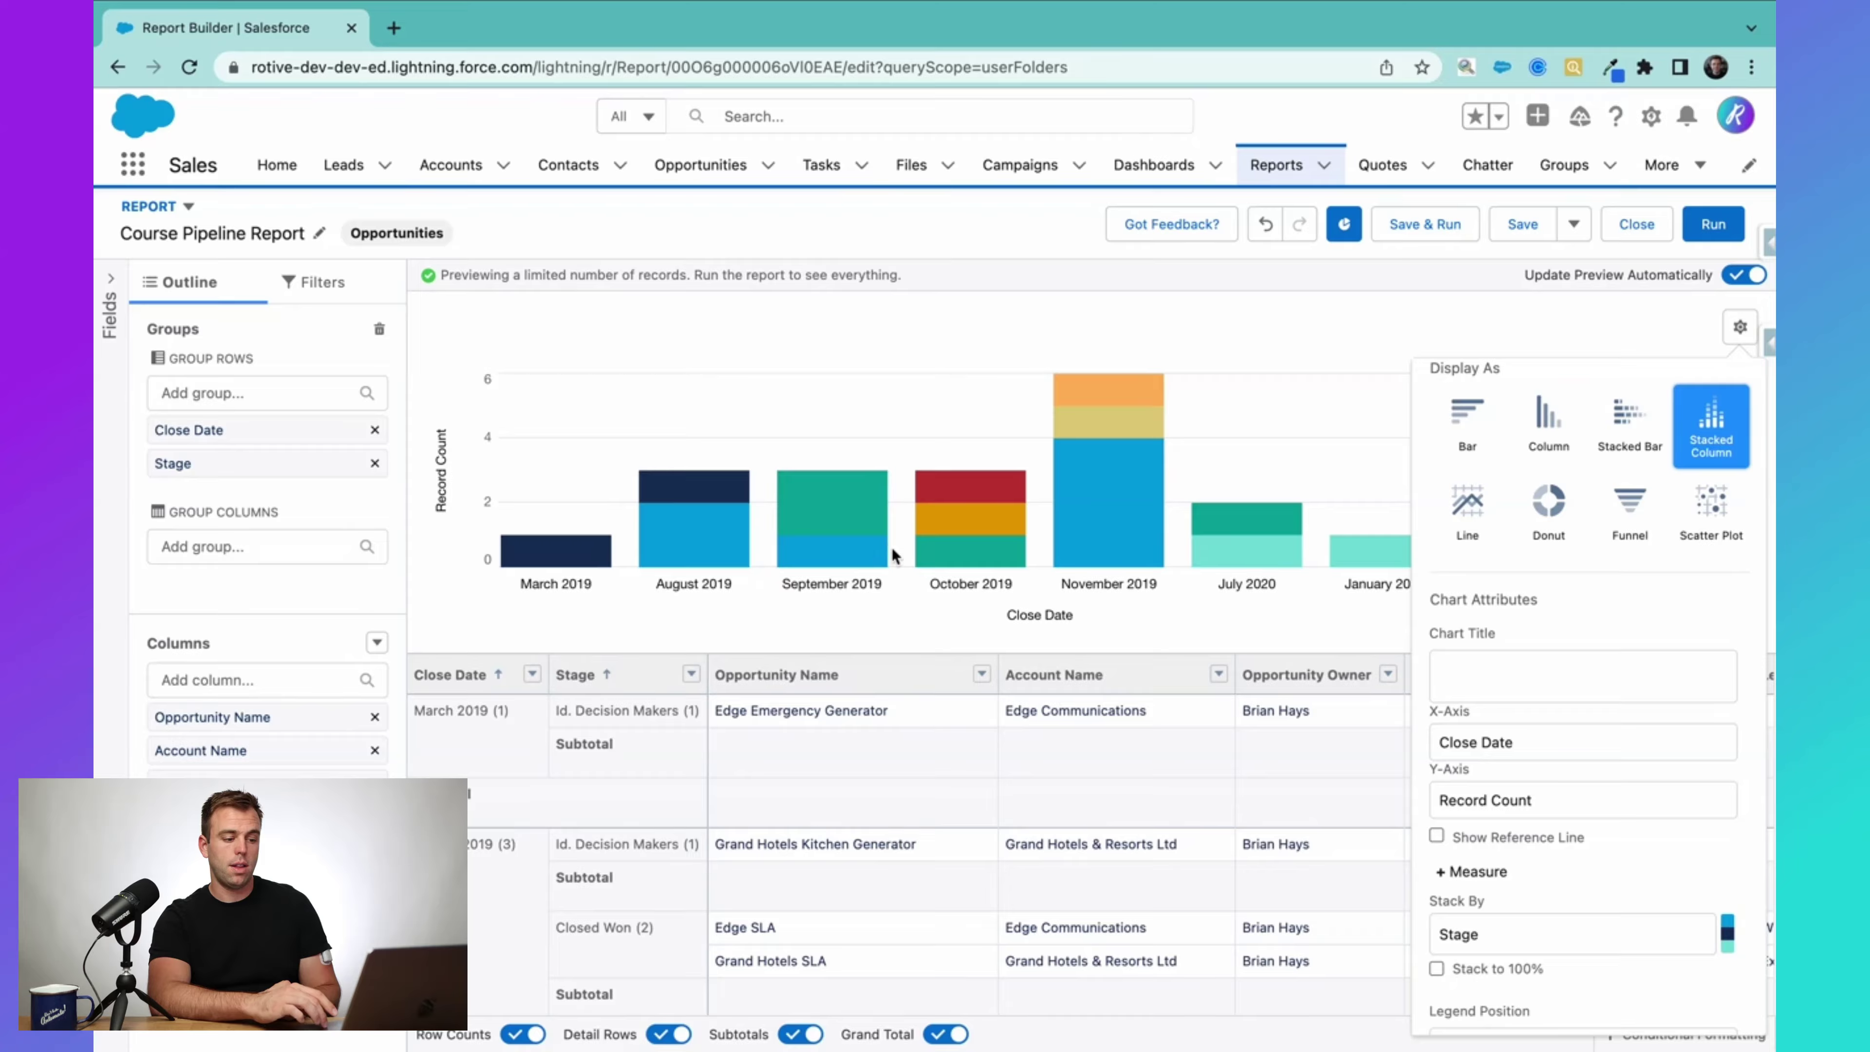
Step: Try Stage as the chart's X-axis and switch the X-axis back to Close Date
{"action": "scroll", "coordinate": [1559, 652], "scroll_direction": "down", "scroll_amount": 2}
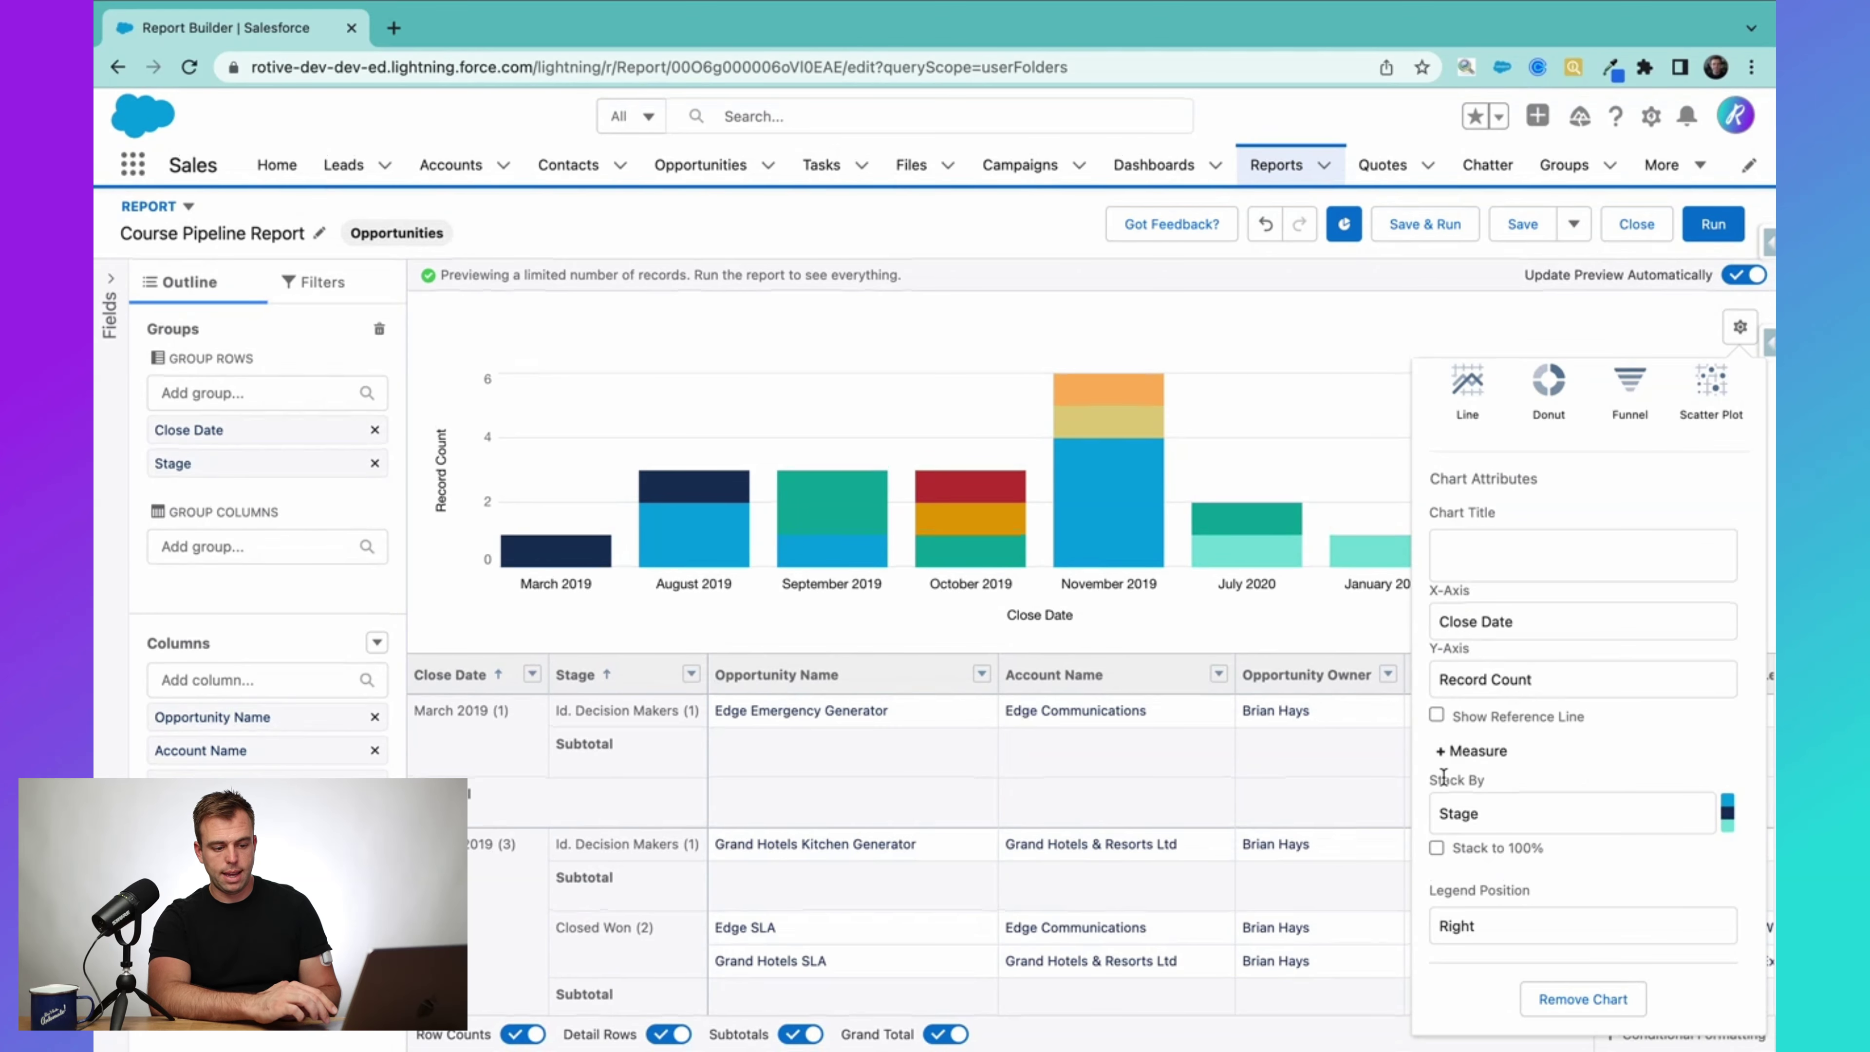
{"action": "left_click", "coordinate": [1571, 622]}
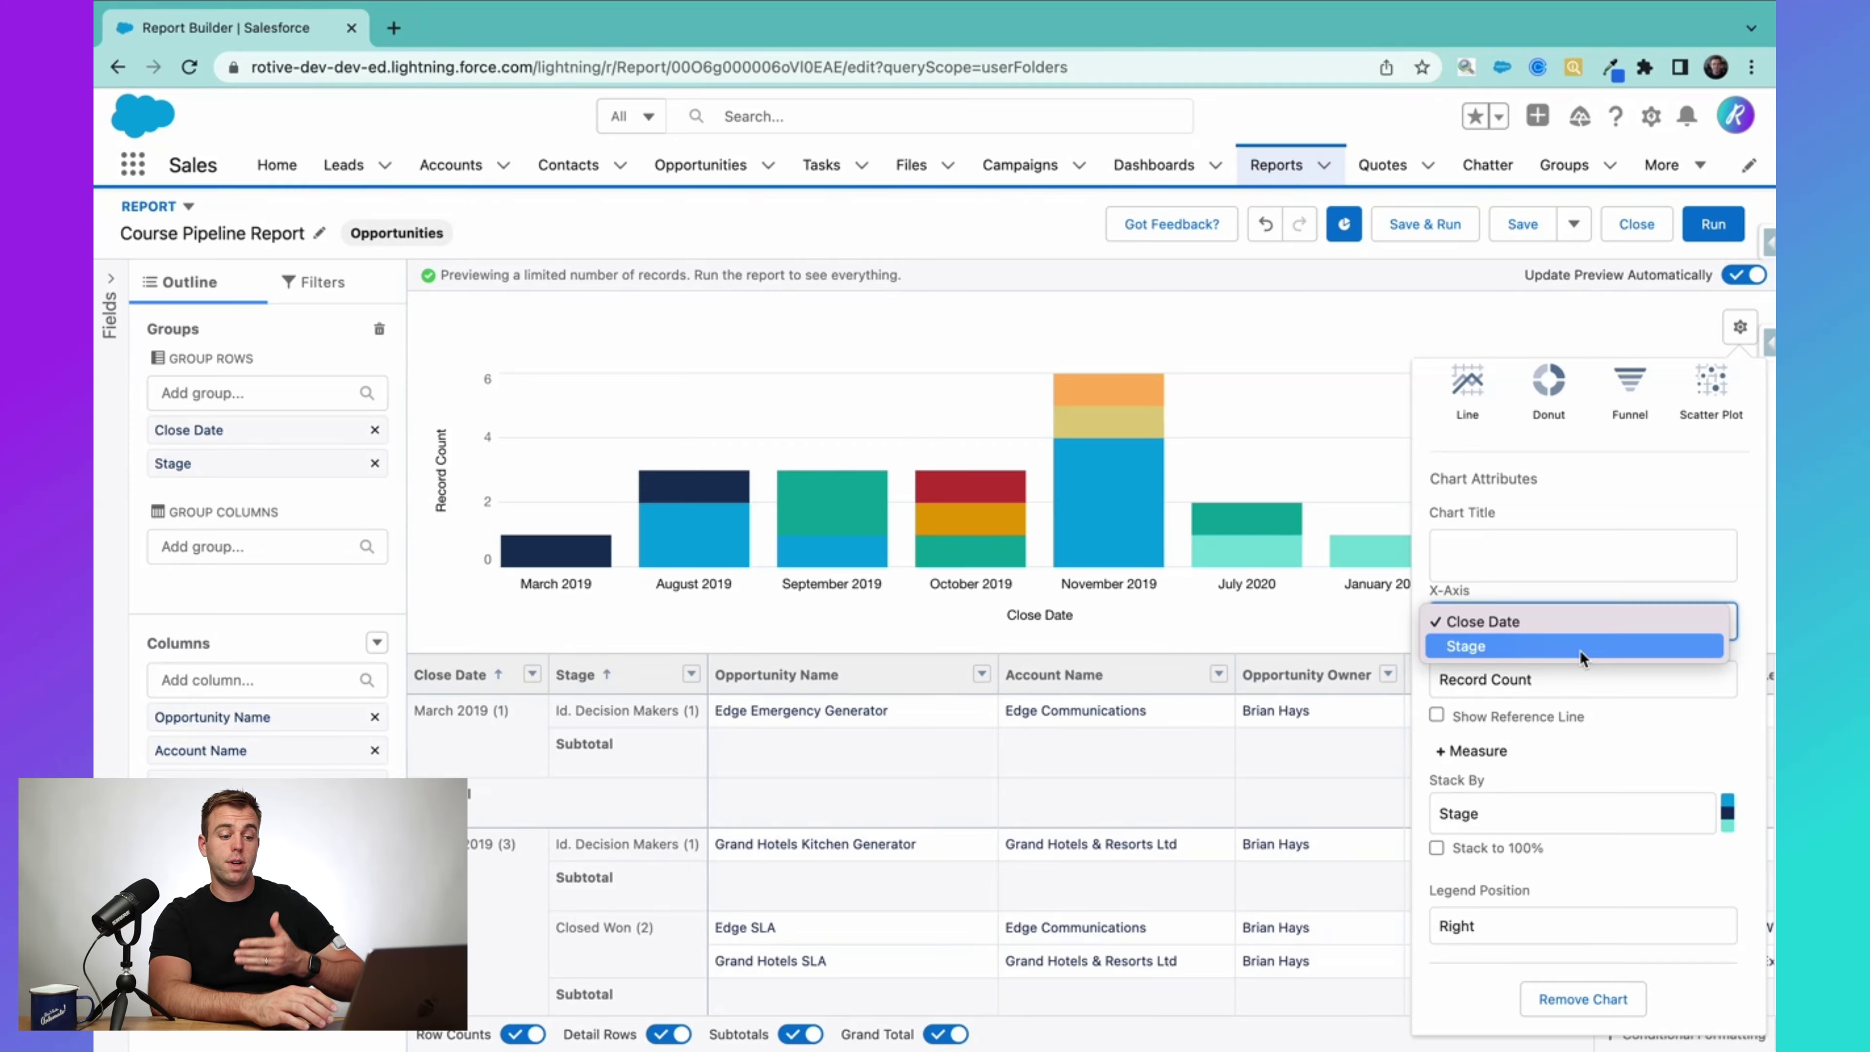
{"action": "left_click", "coordinate": [1579, 650]}
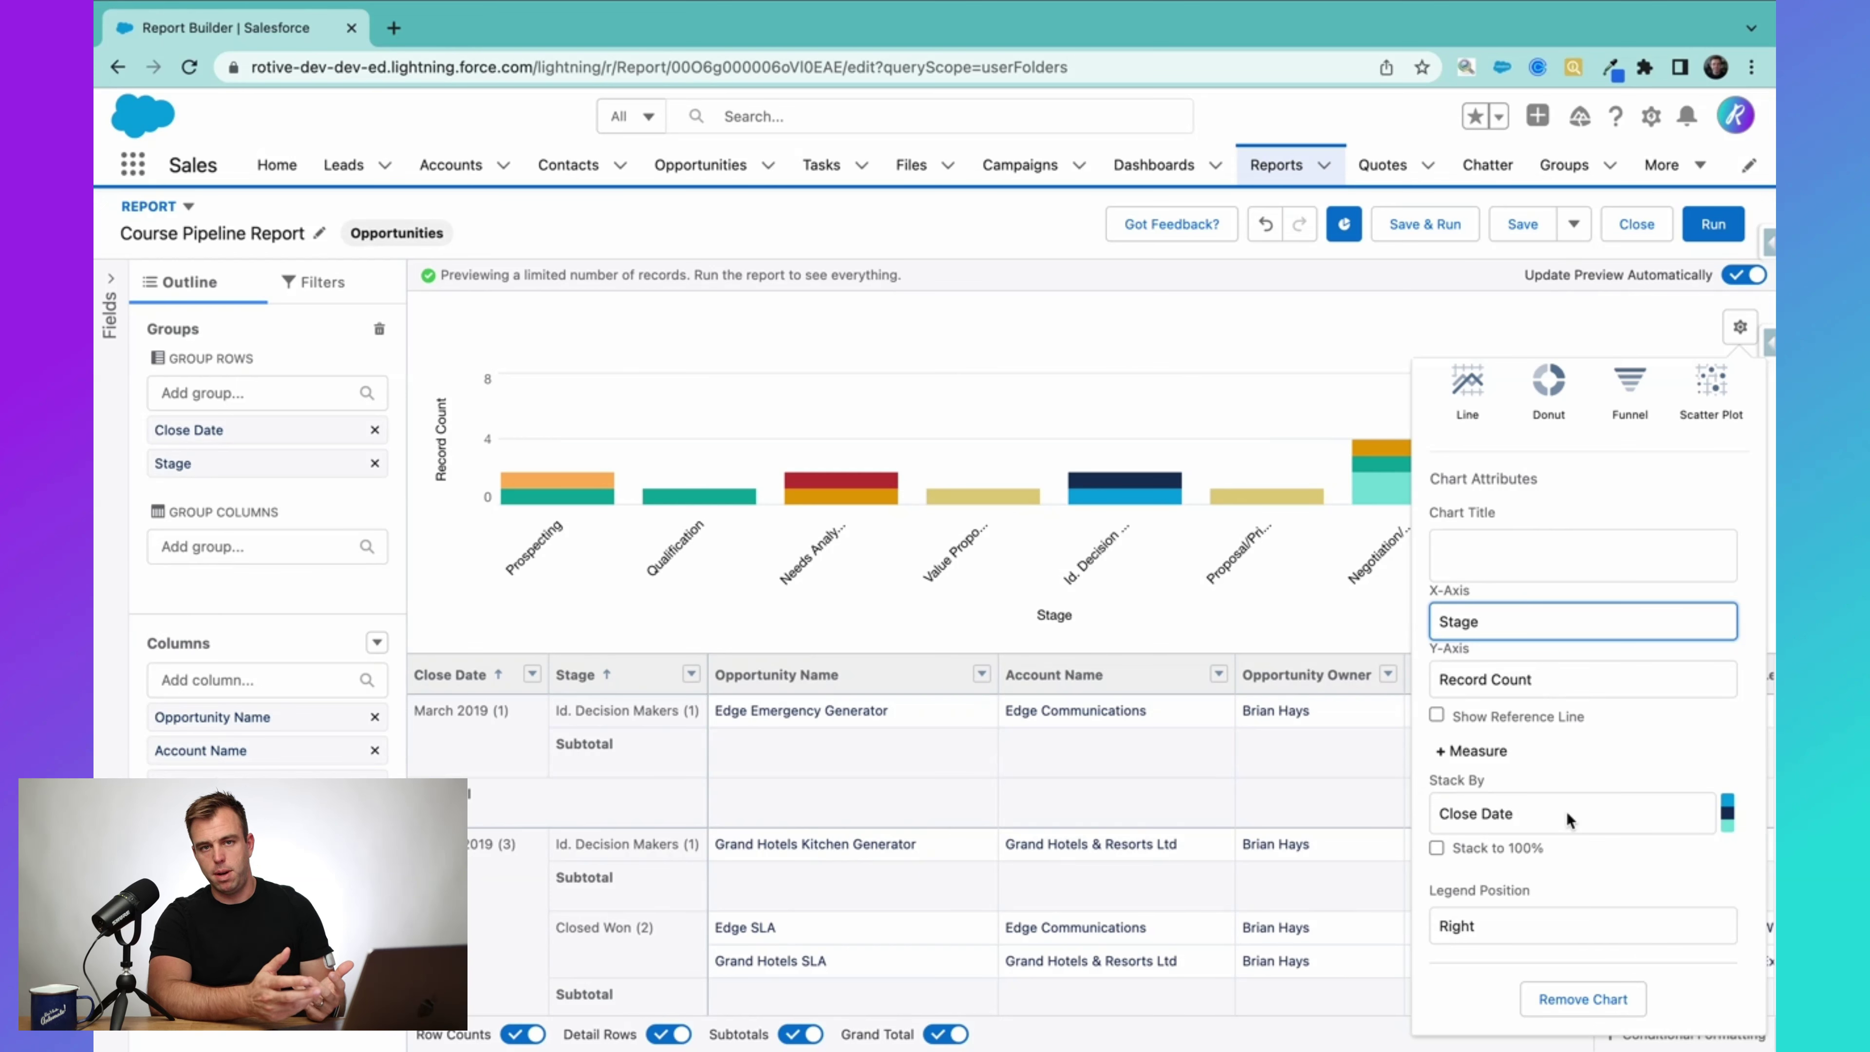
{"action": "left_click", "coordinate": [1517, 625]}
{"action": "left_click", "coordinate": [1506, 597]}
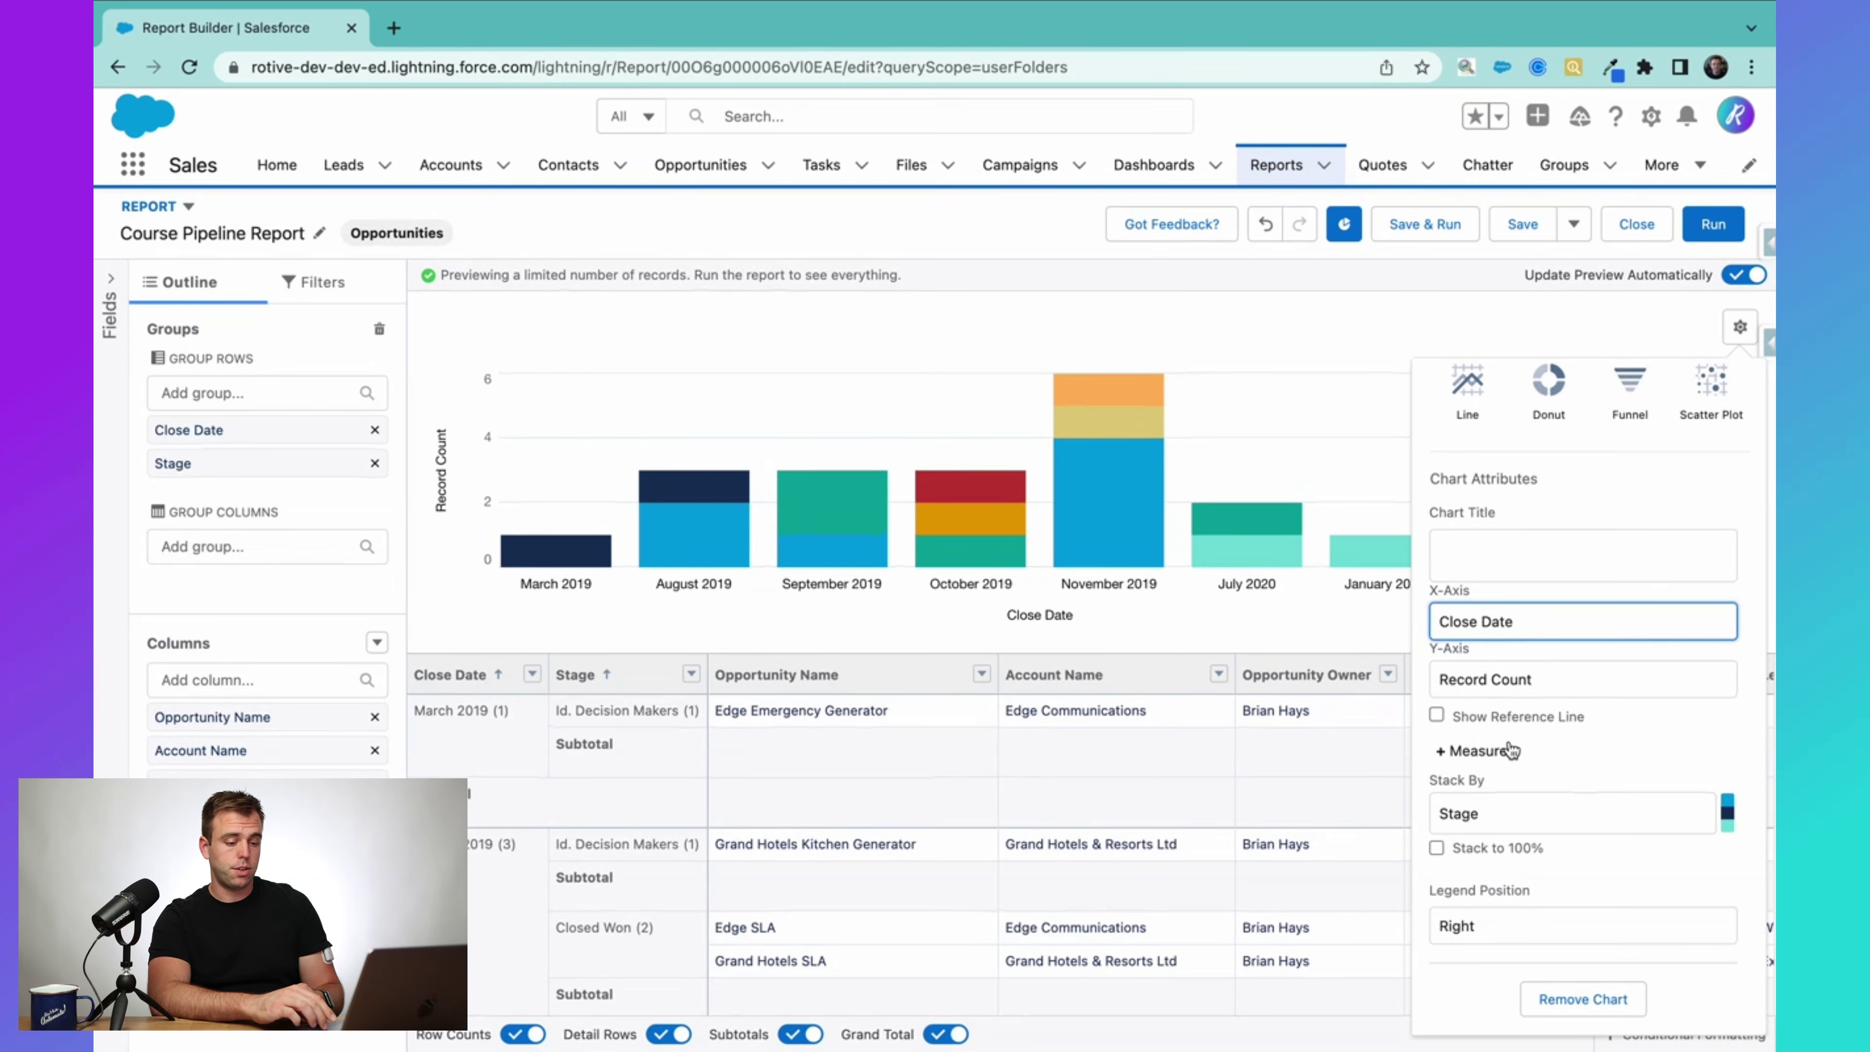
Step: Add a second measure to the chart, with Sum of Amount on the Y-axis and Median Amount as the additional measure
{"action": "left_click", "coordinate": [1478, 757]}
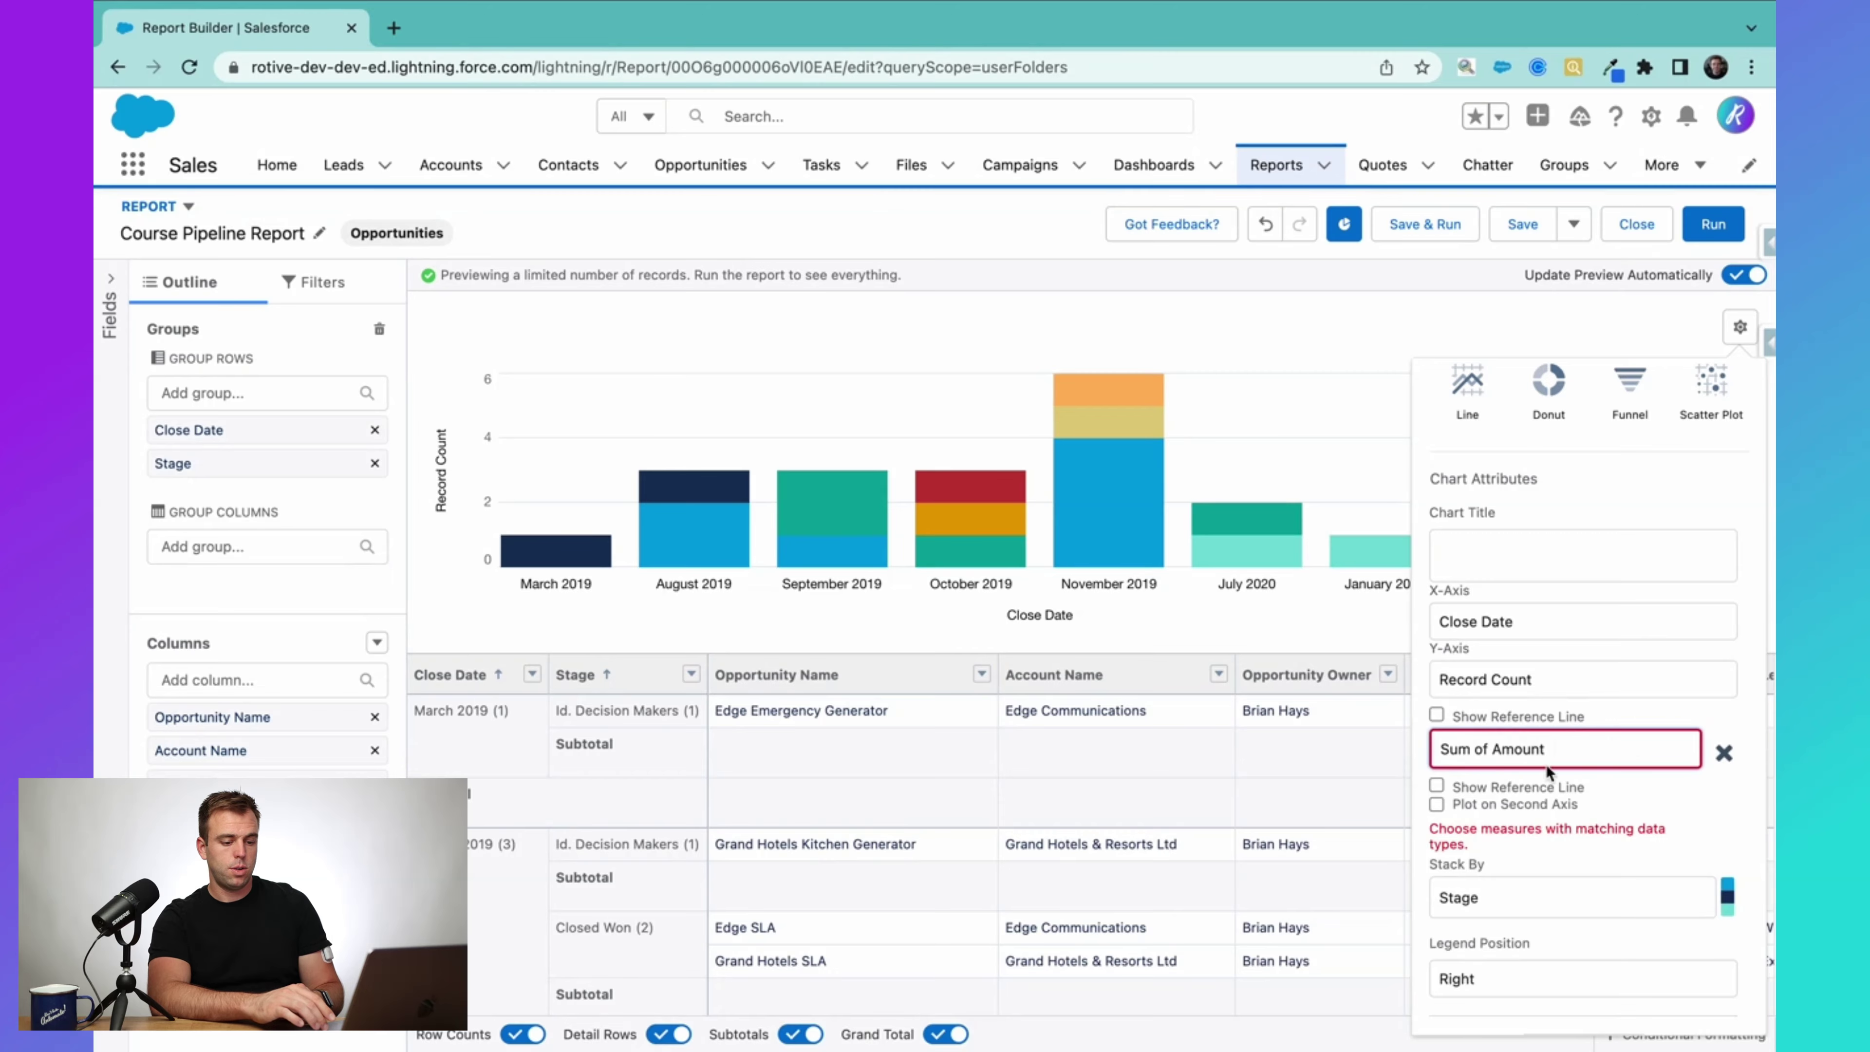
{"action": "left_click", "coordinate": [1587, 757]}
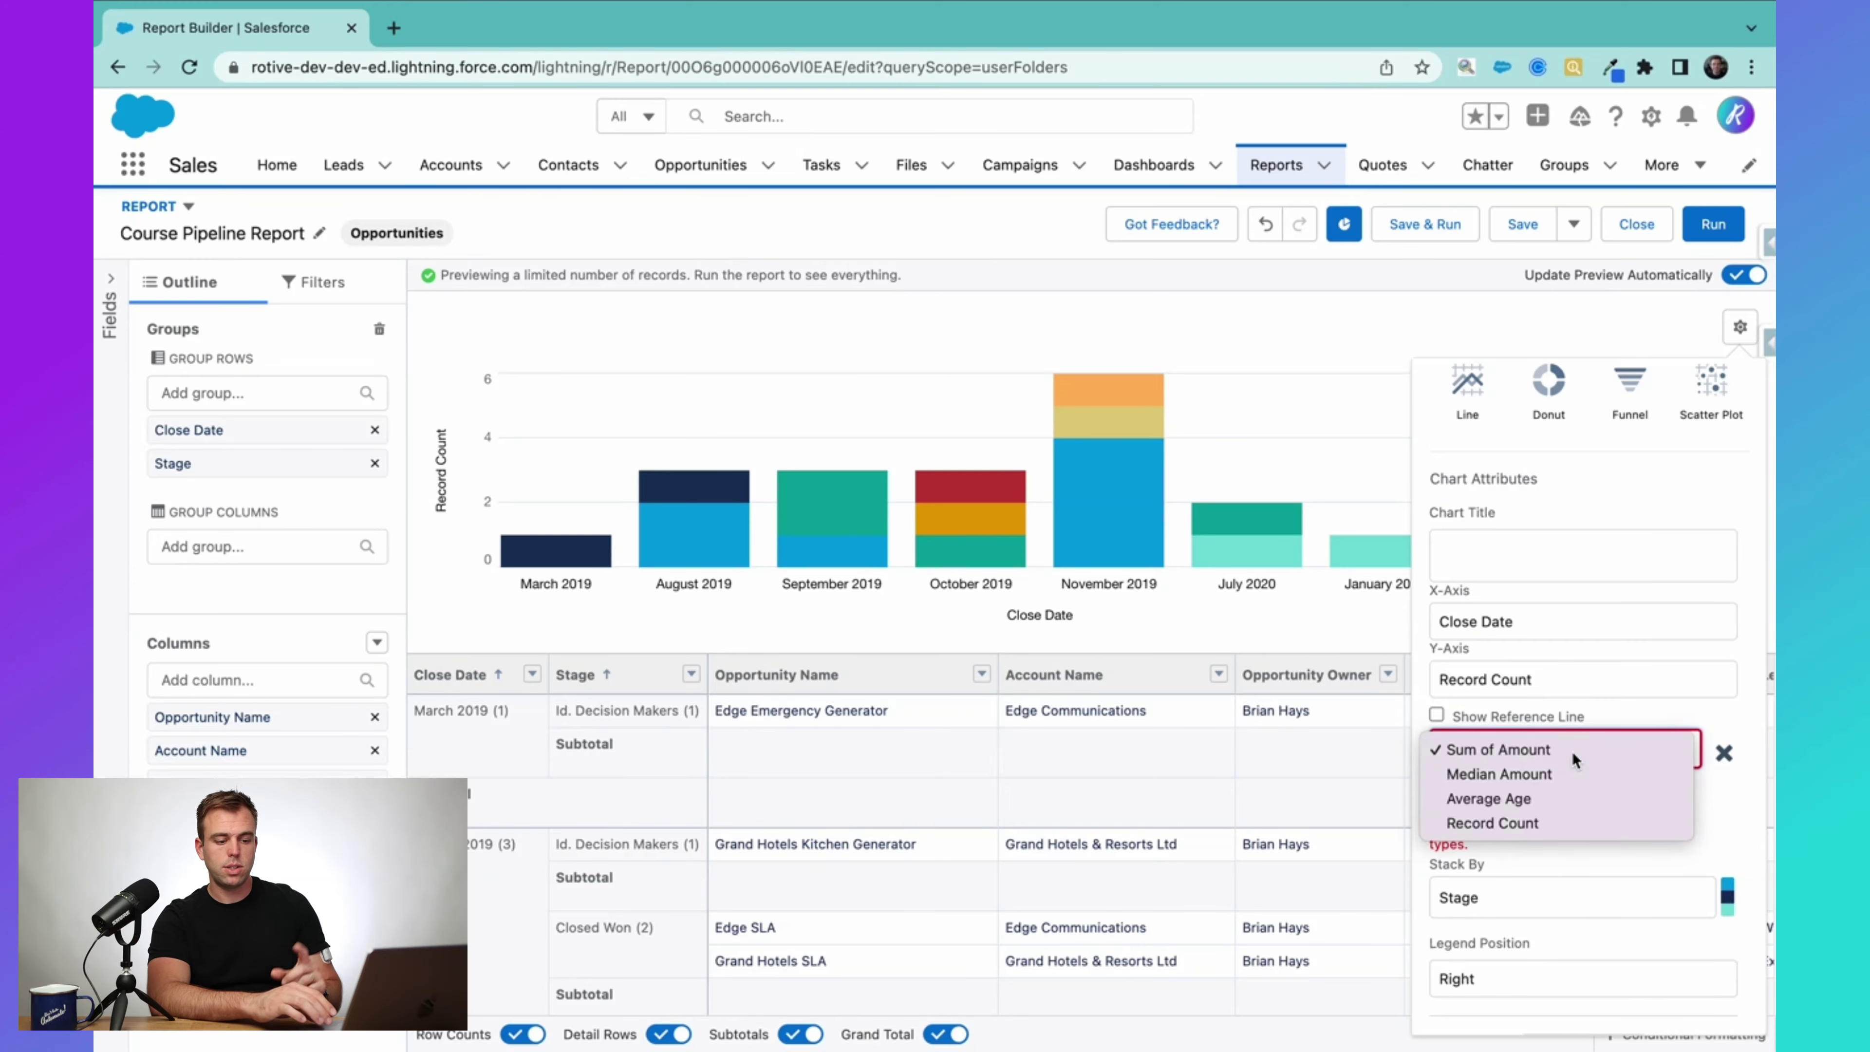
{"action": "left_click", "coordinate": [1572, 751]}
{"action": "left_click", "coordinate": [1541, 684]}
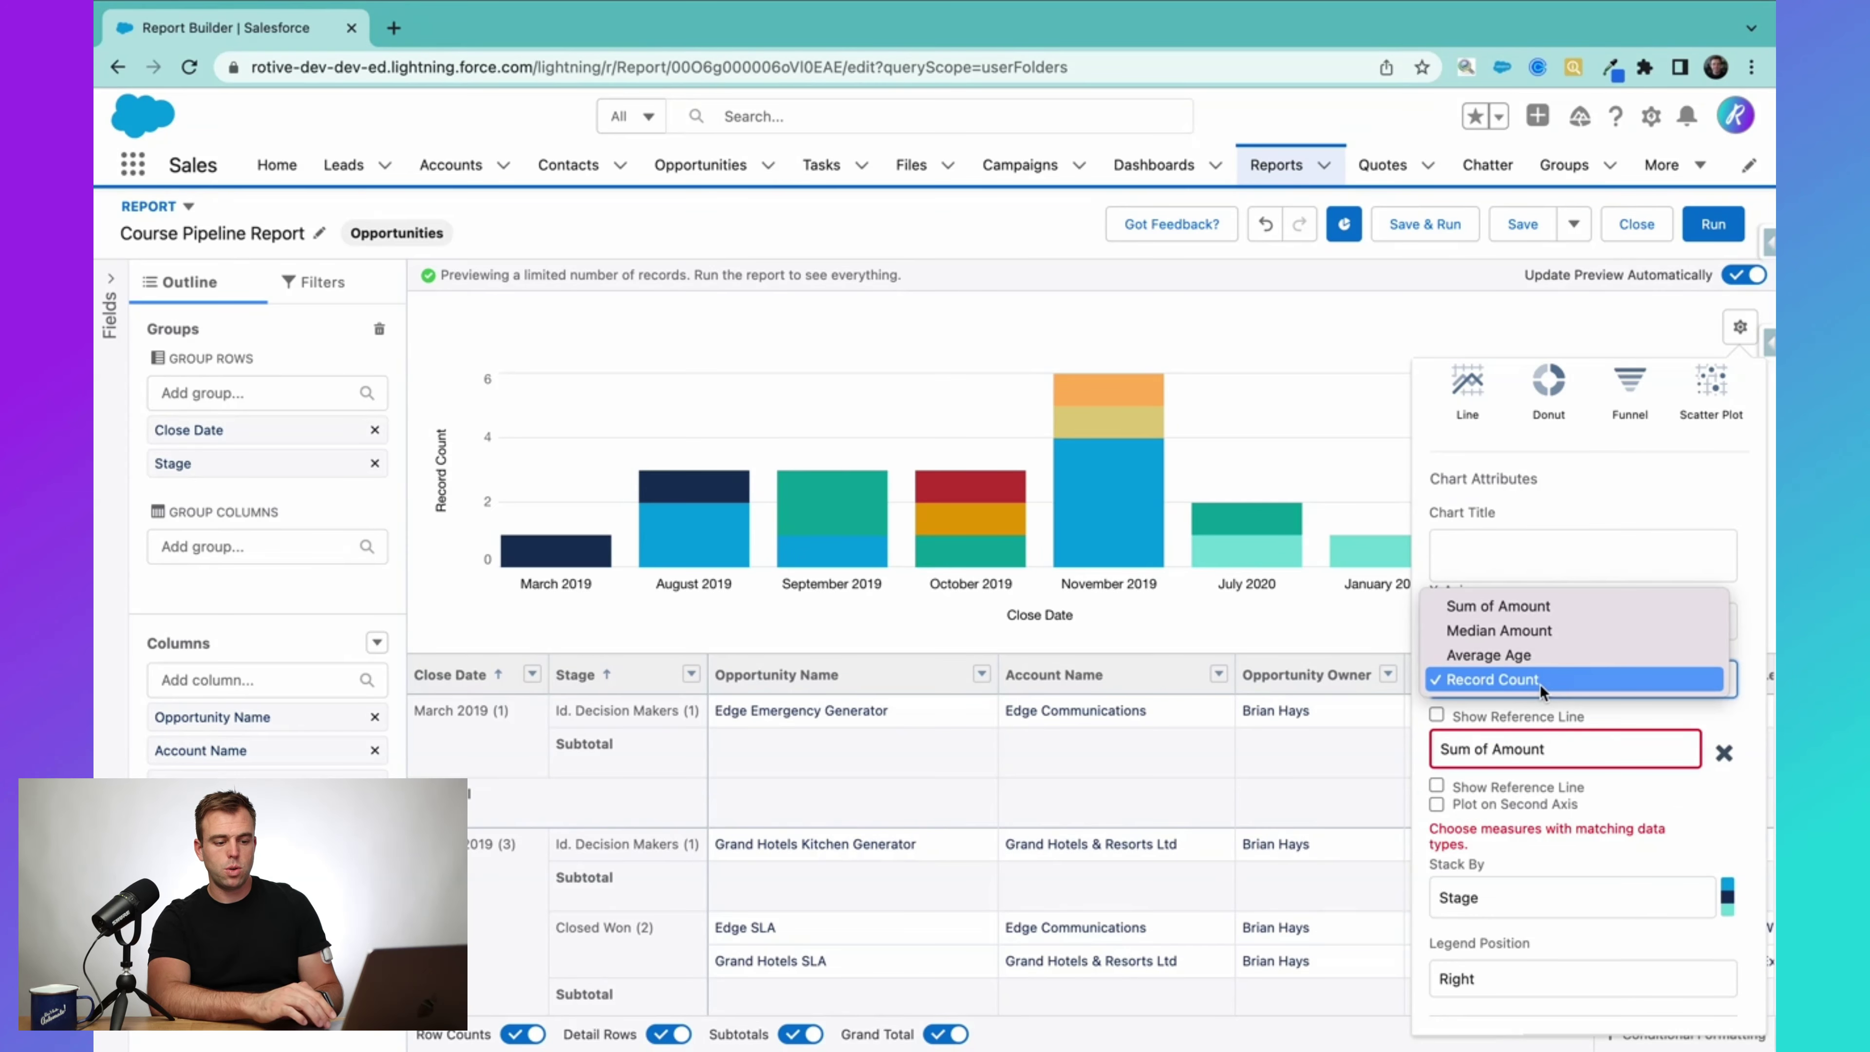
{"action": "left_click", "coordinate": [1561, 603]}
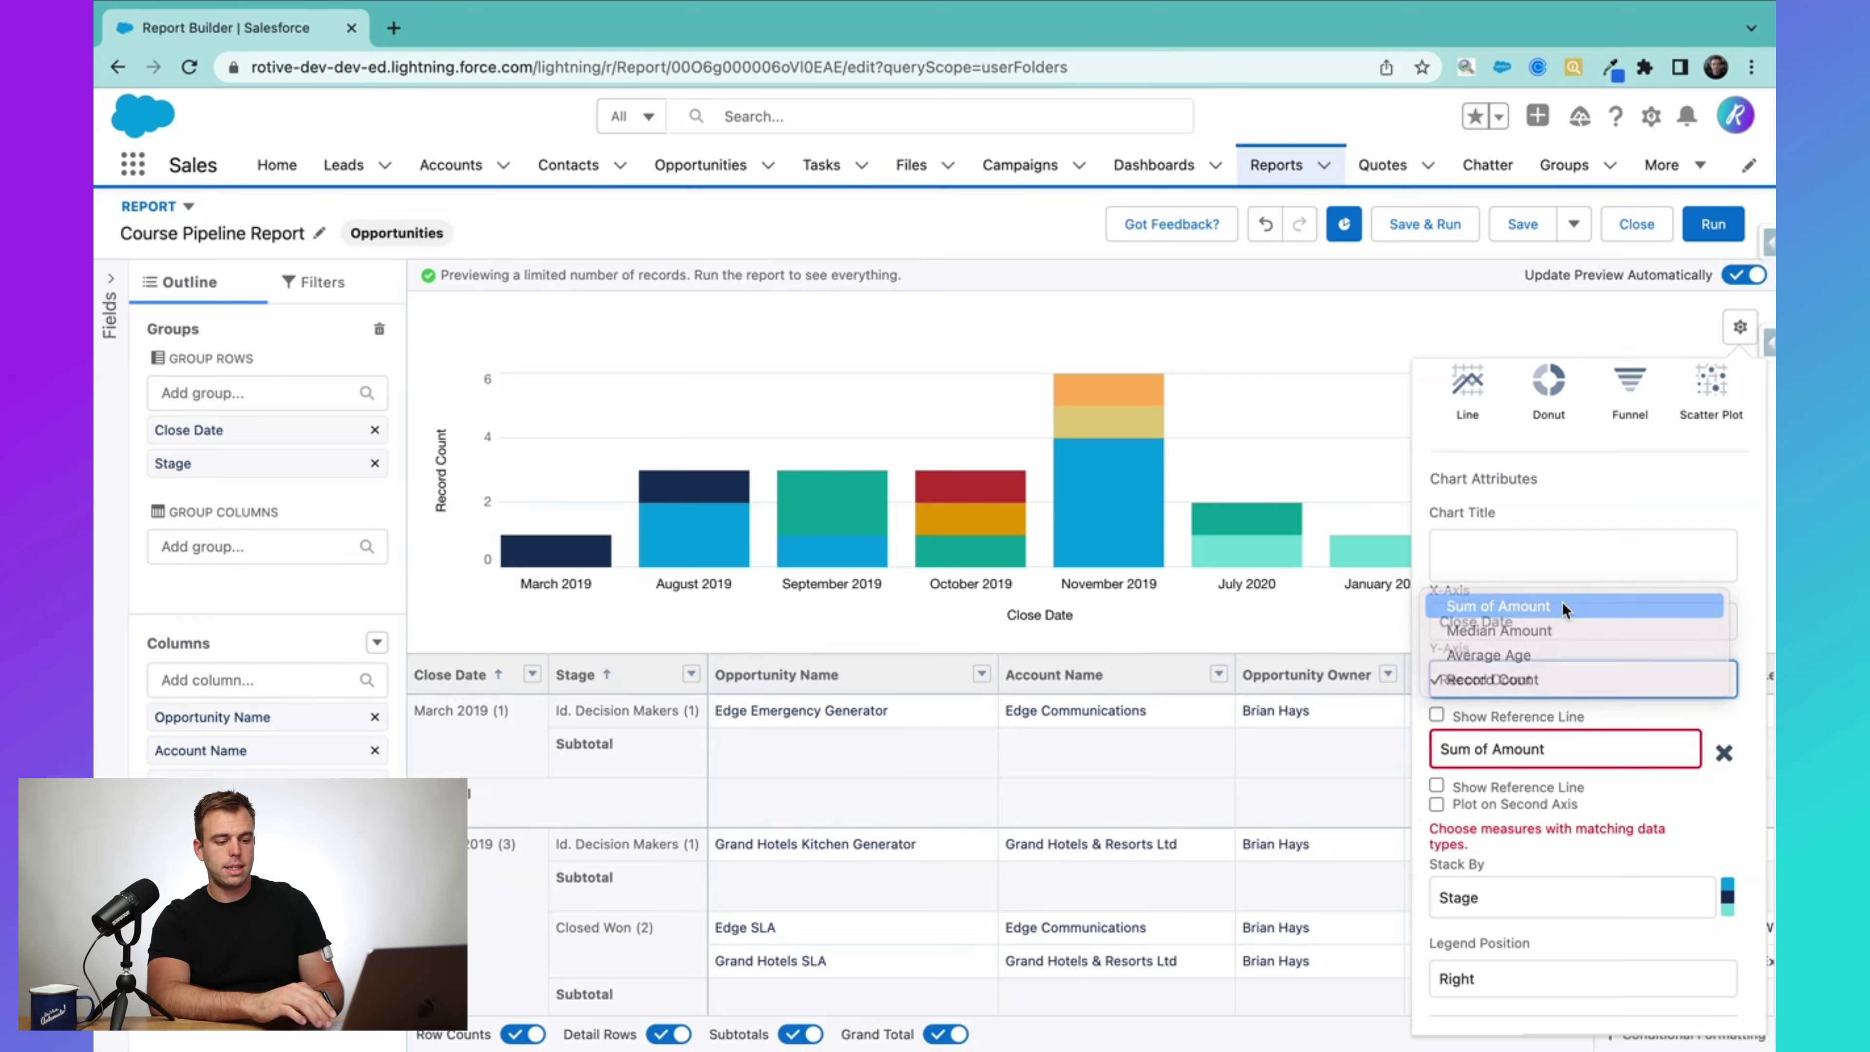
{"action": "left_click", "coordinate": [1548, 753]}
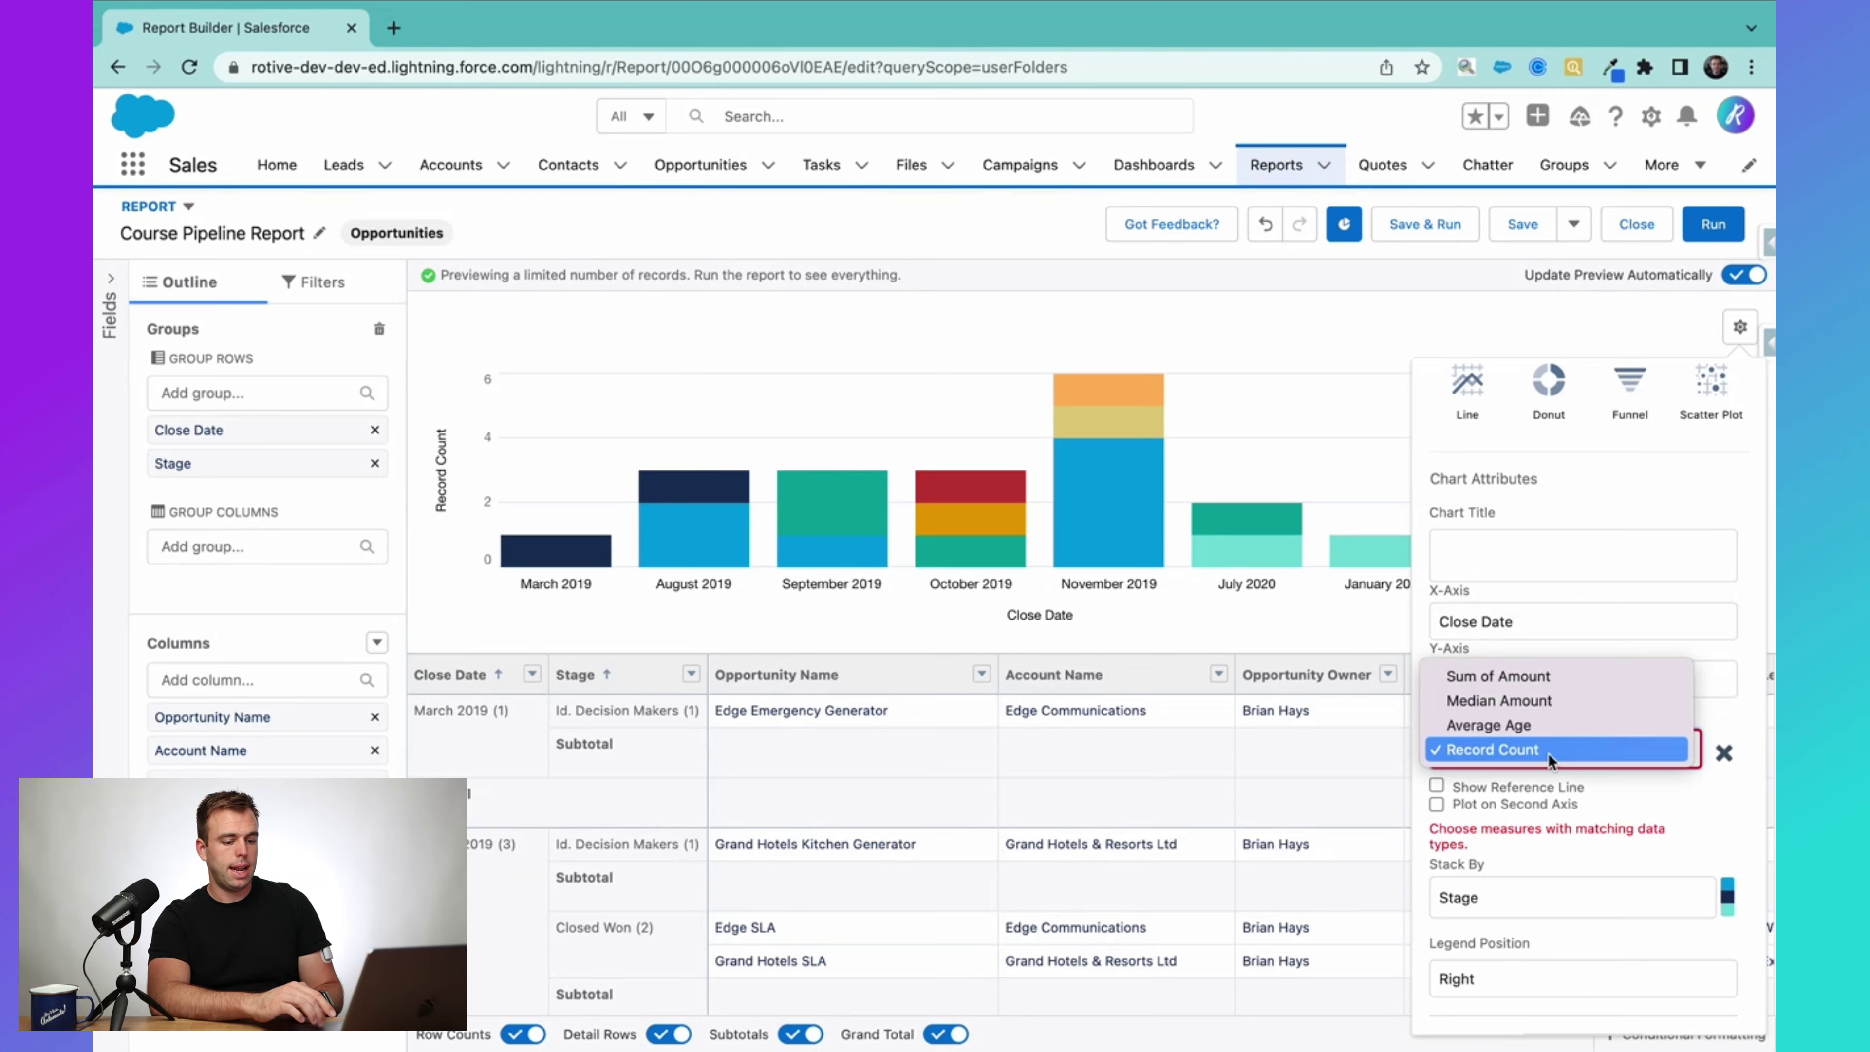
{"action": "left_click", "coordinate": [1548, 697]}
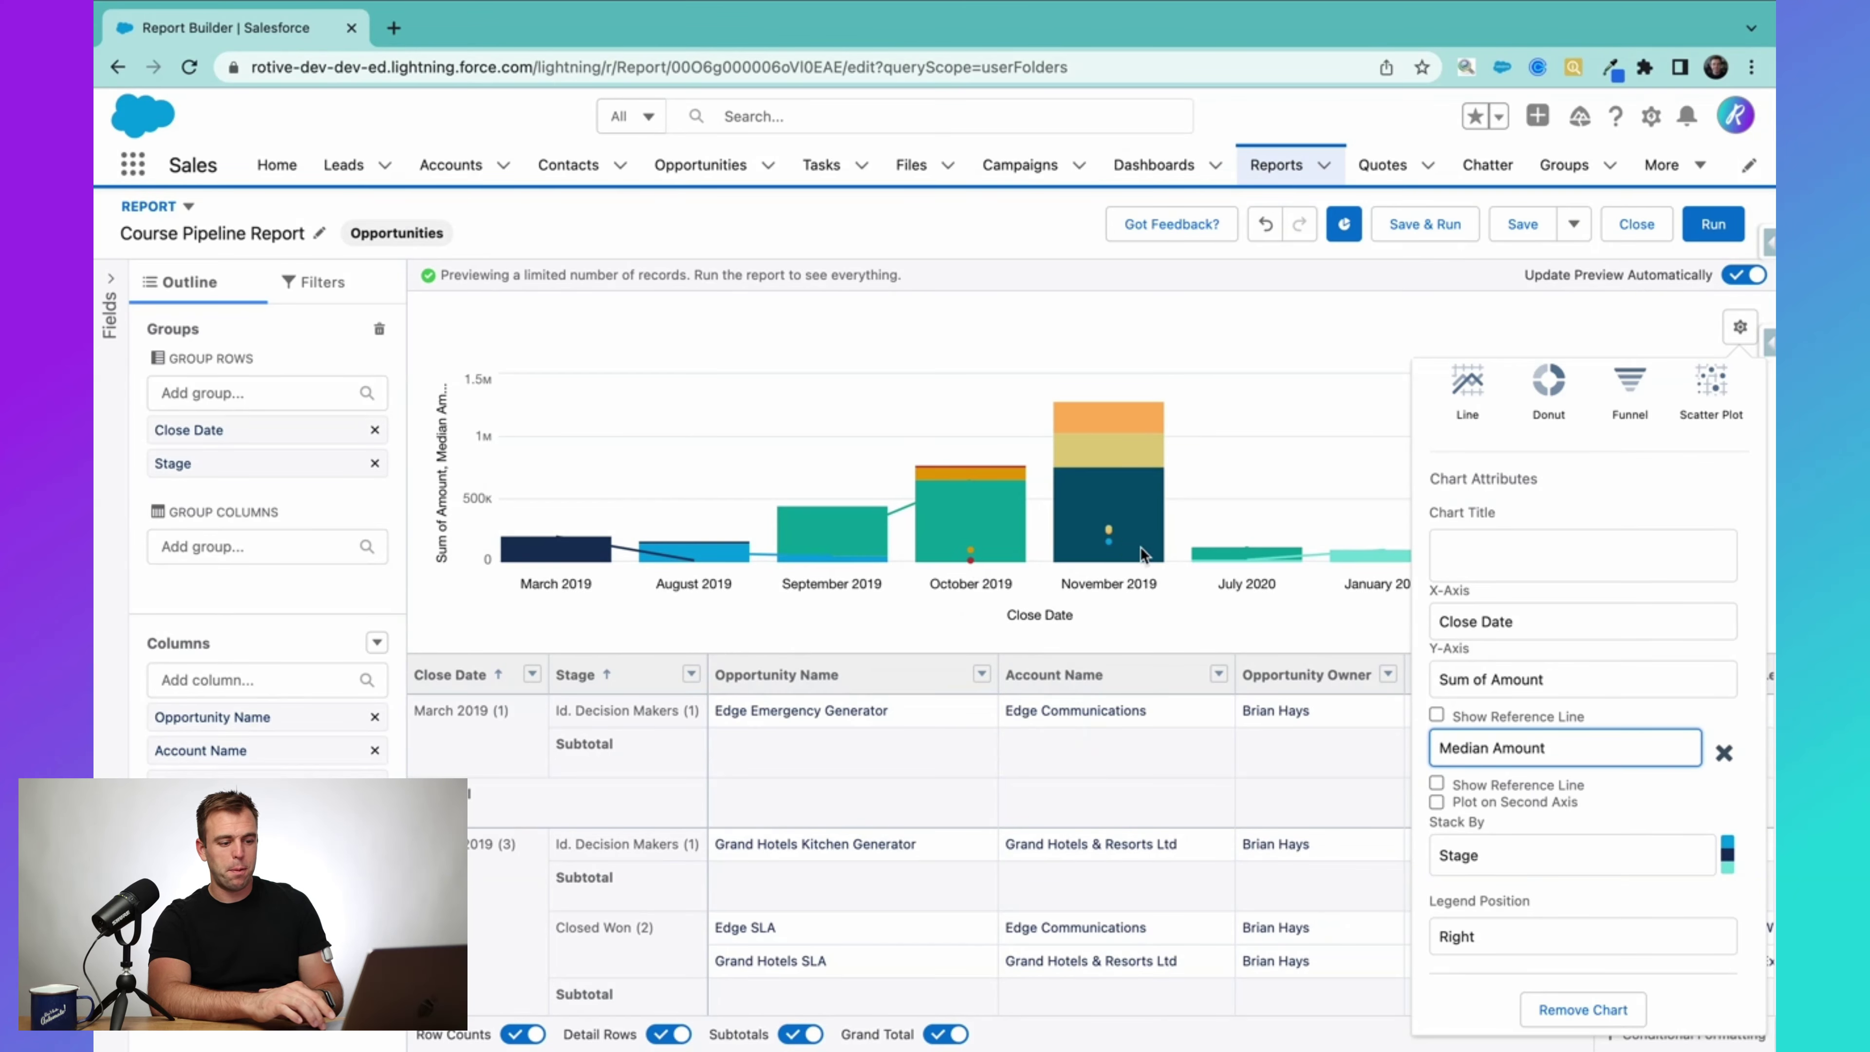
{"action": "mouse_move", "coordinate": [1110, 536]}
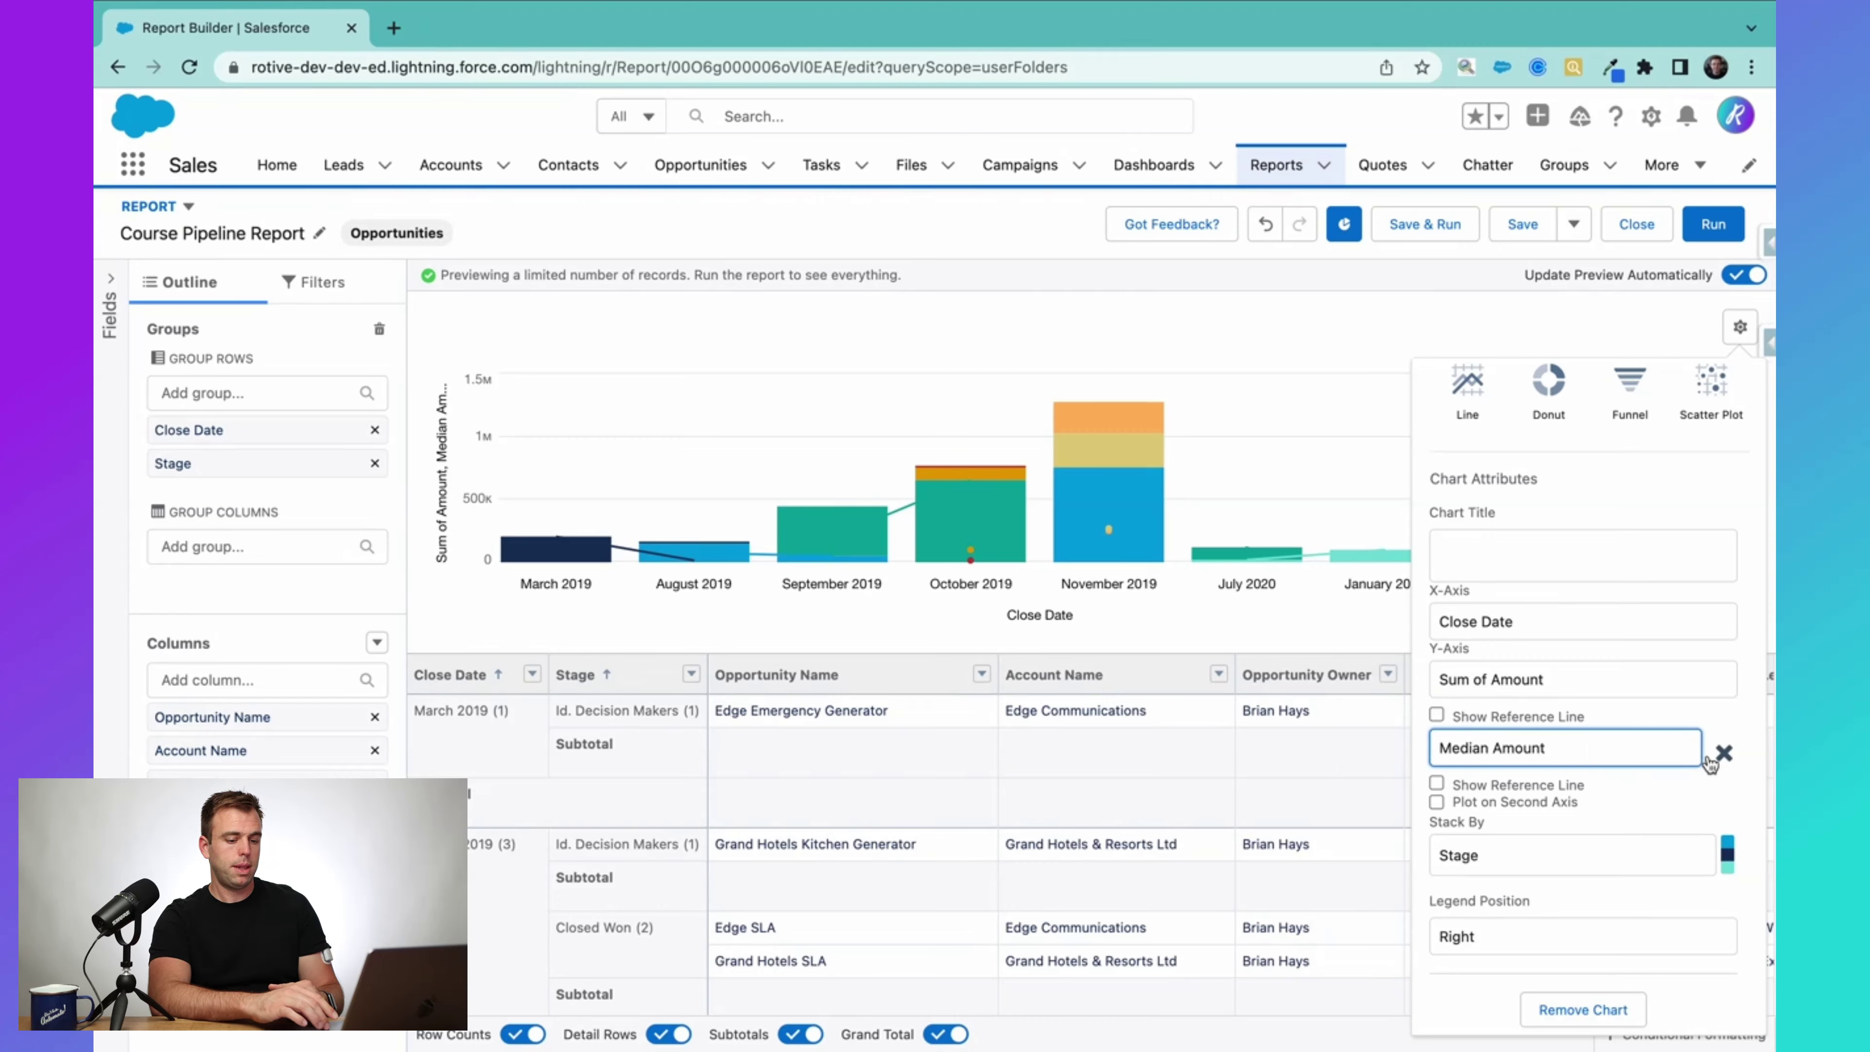
Step: Remove the Median Amount measure from the chart and show a reference line at 500000
{"action": "left_click", "coordinate": [1725, 752]}
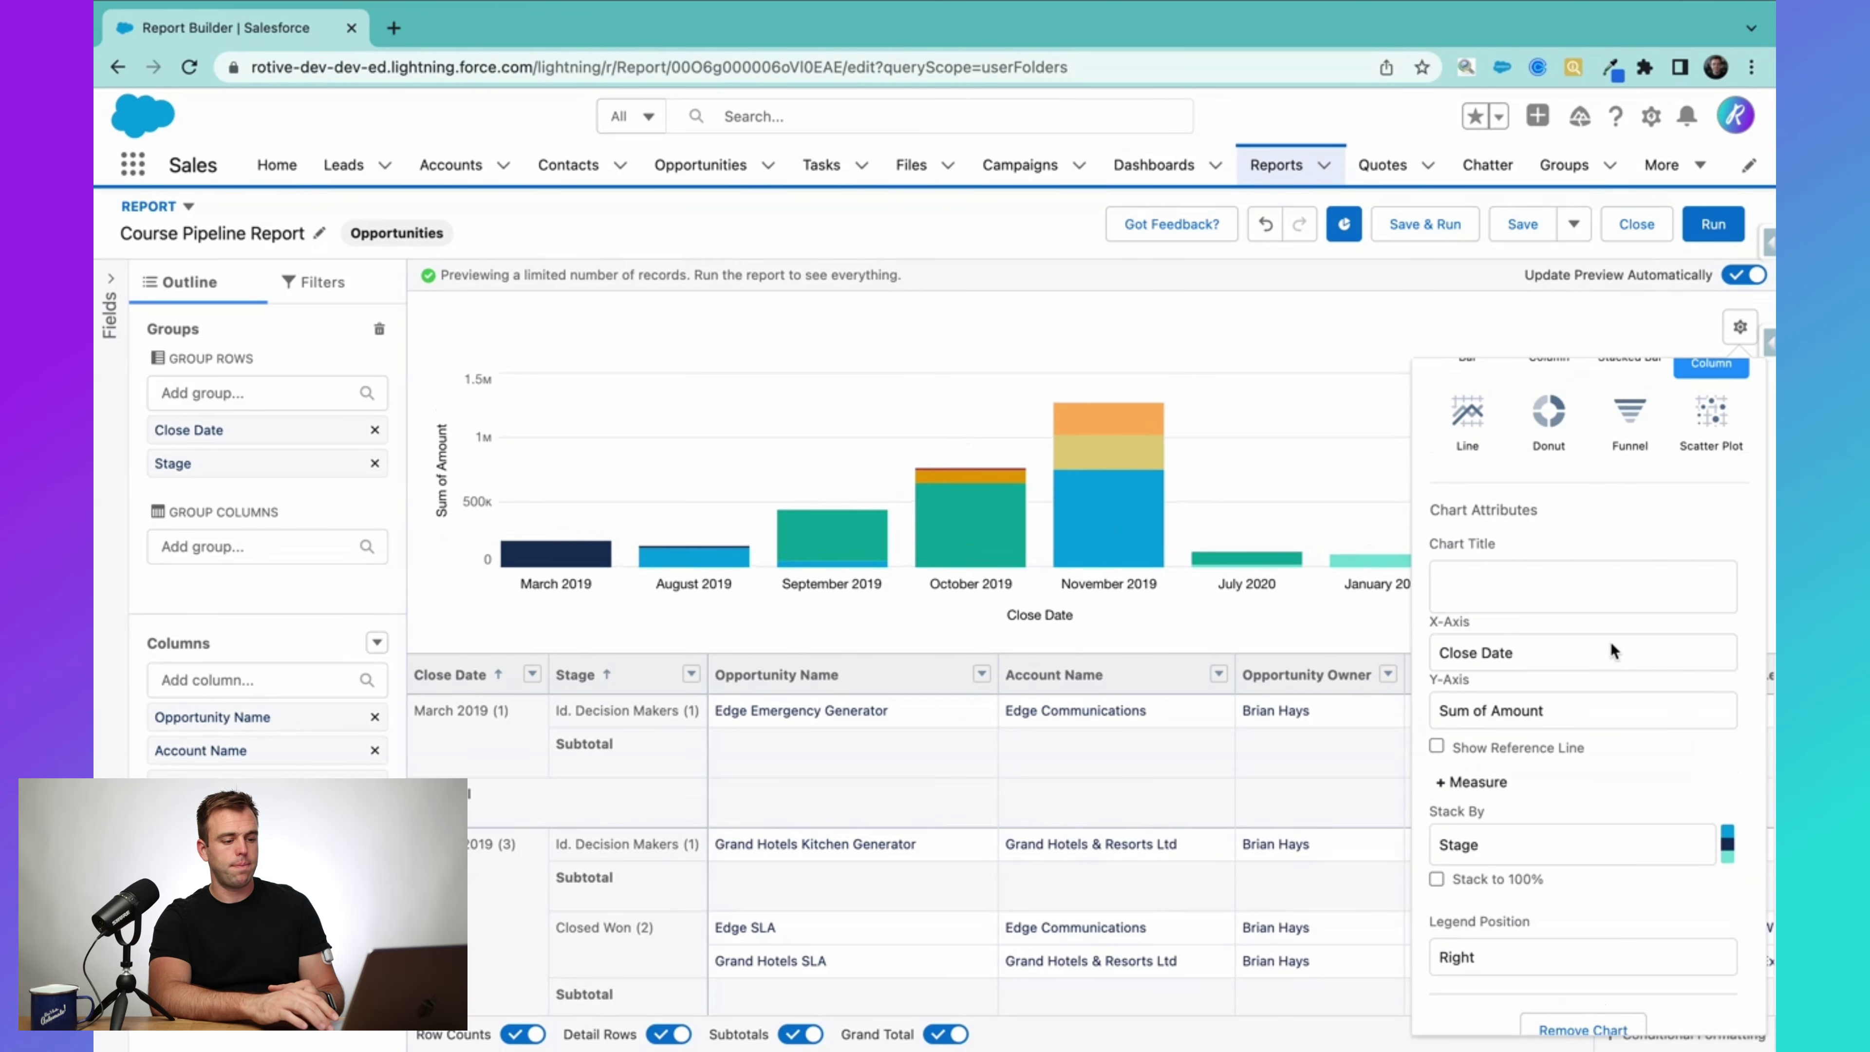
{"action": "left_click", "coordinate": [1435, 745]}
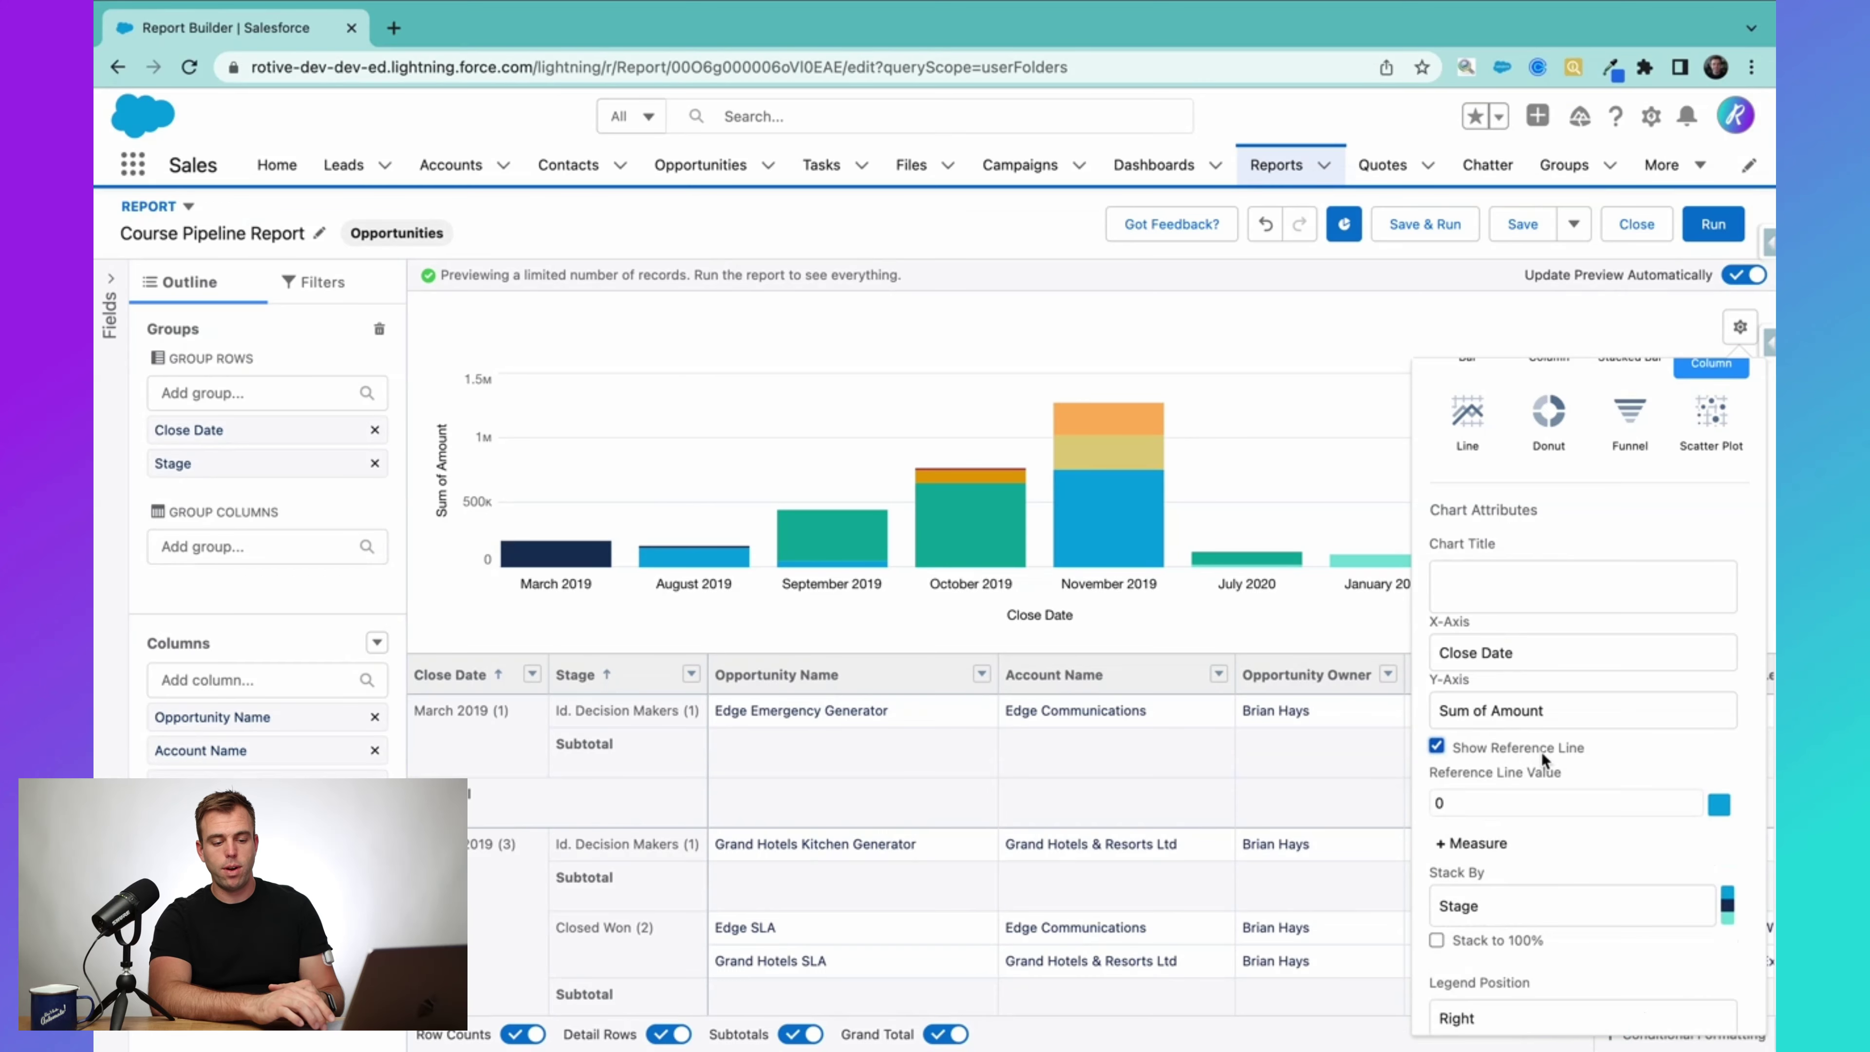
{"action": "scroll", "coordinate": [1547, 751], "scroll_direction": "down", "scroll_amount": 2}
{"action": "left_click", "coordinate": [1484, 708]}
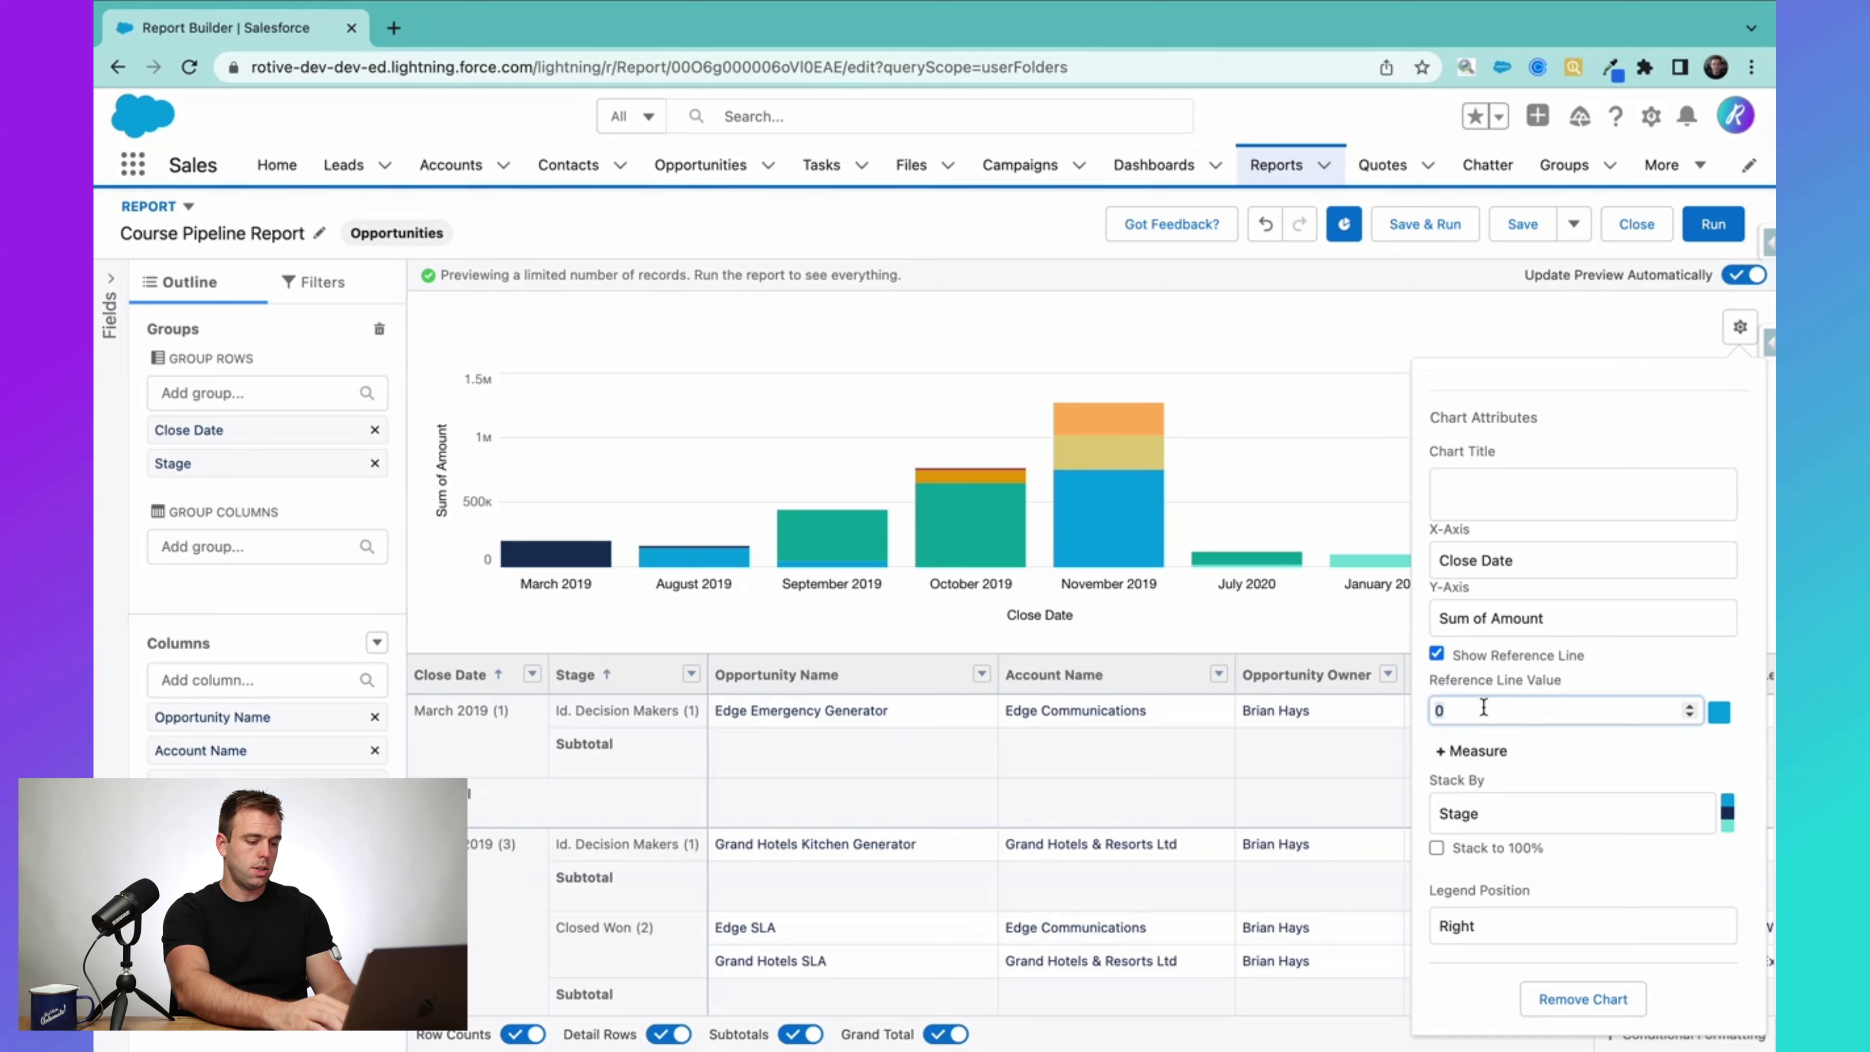
{"action": "key", "text": "BackSpace"}
{"action": "type", "text": "500000"}
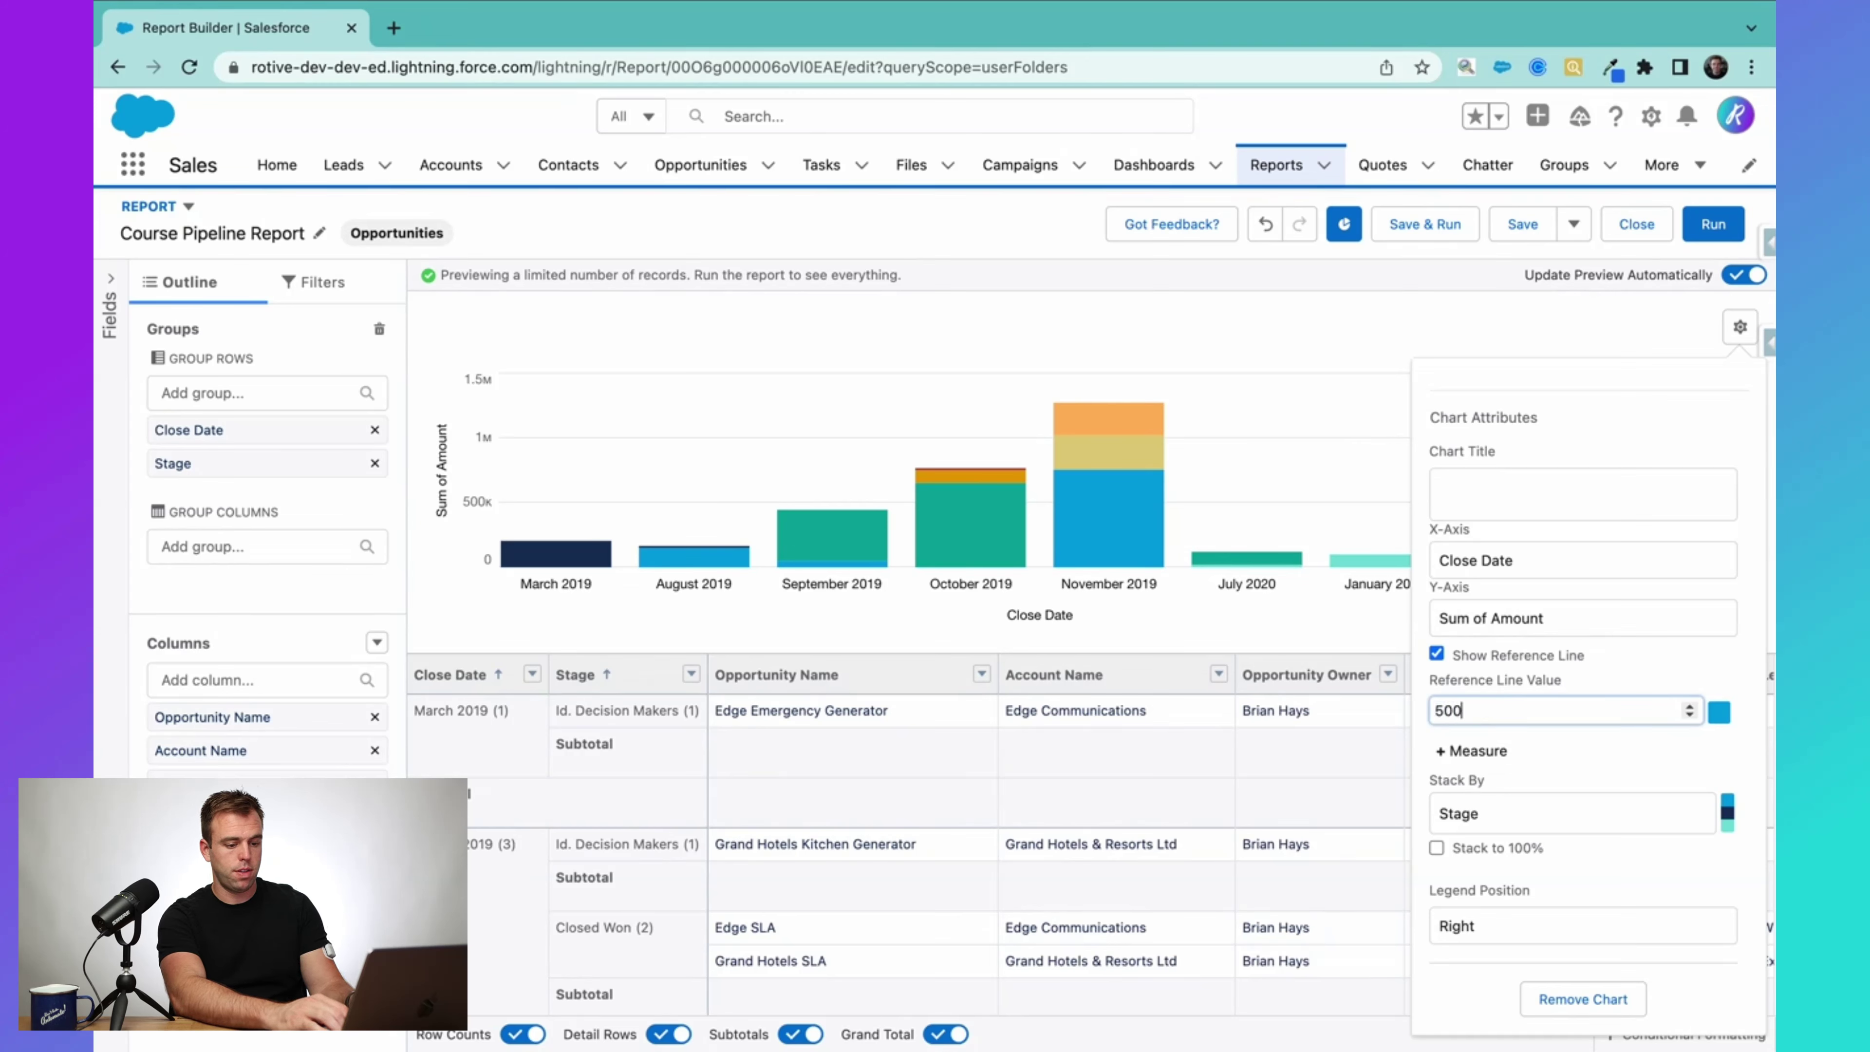
{"action": "key", "text": "Return"}
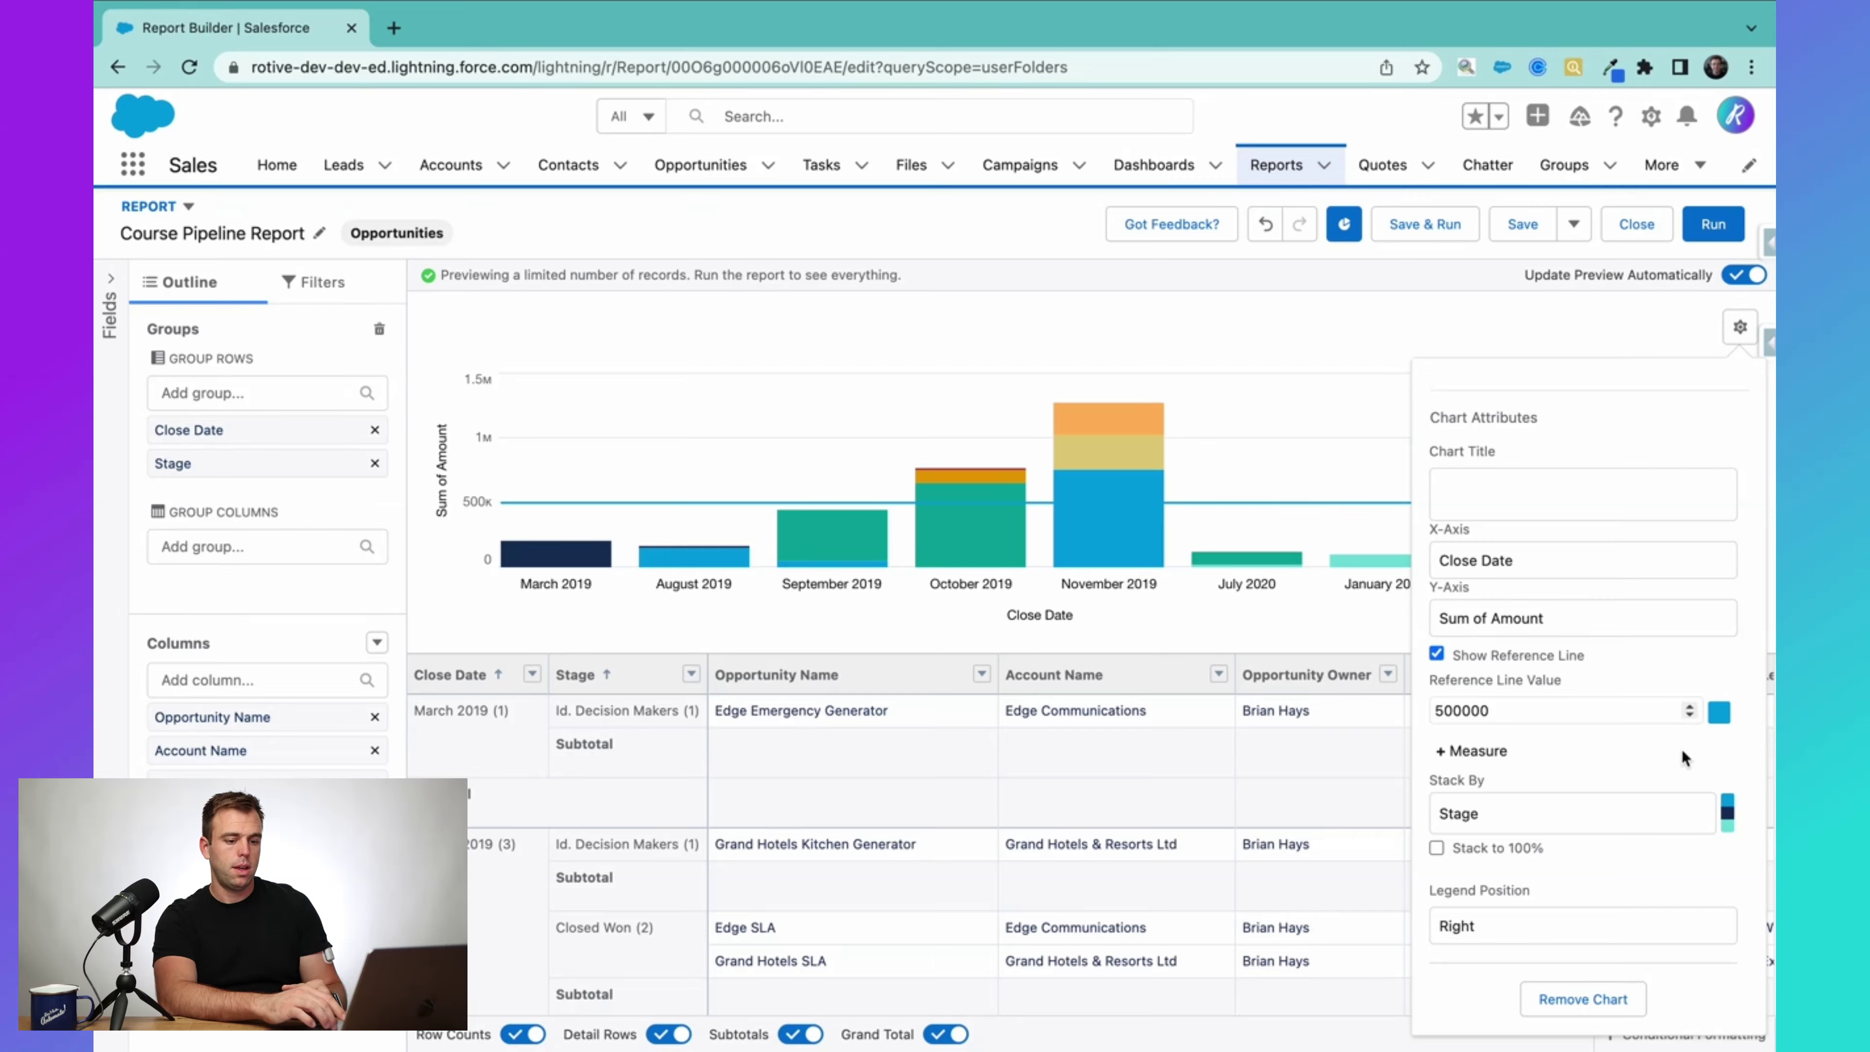
Step: Change the reference line's color to green, and save and run the report
{"action": "left_click", "coordinate": [1723, 716]}
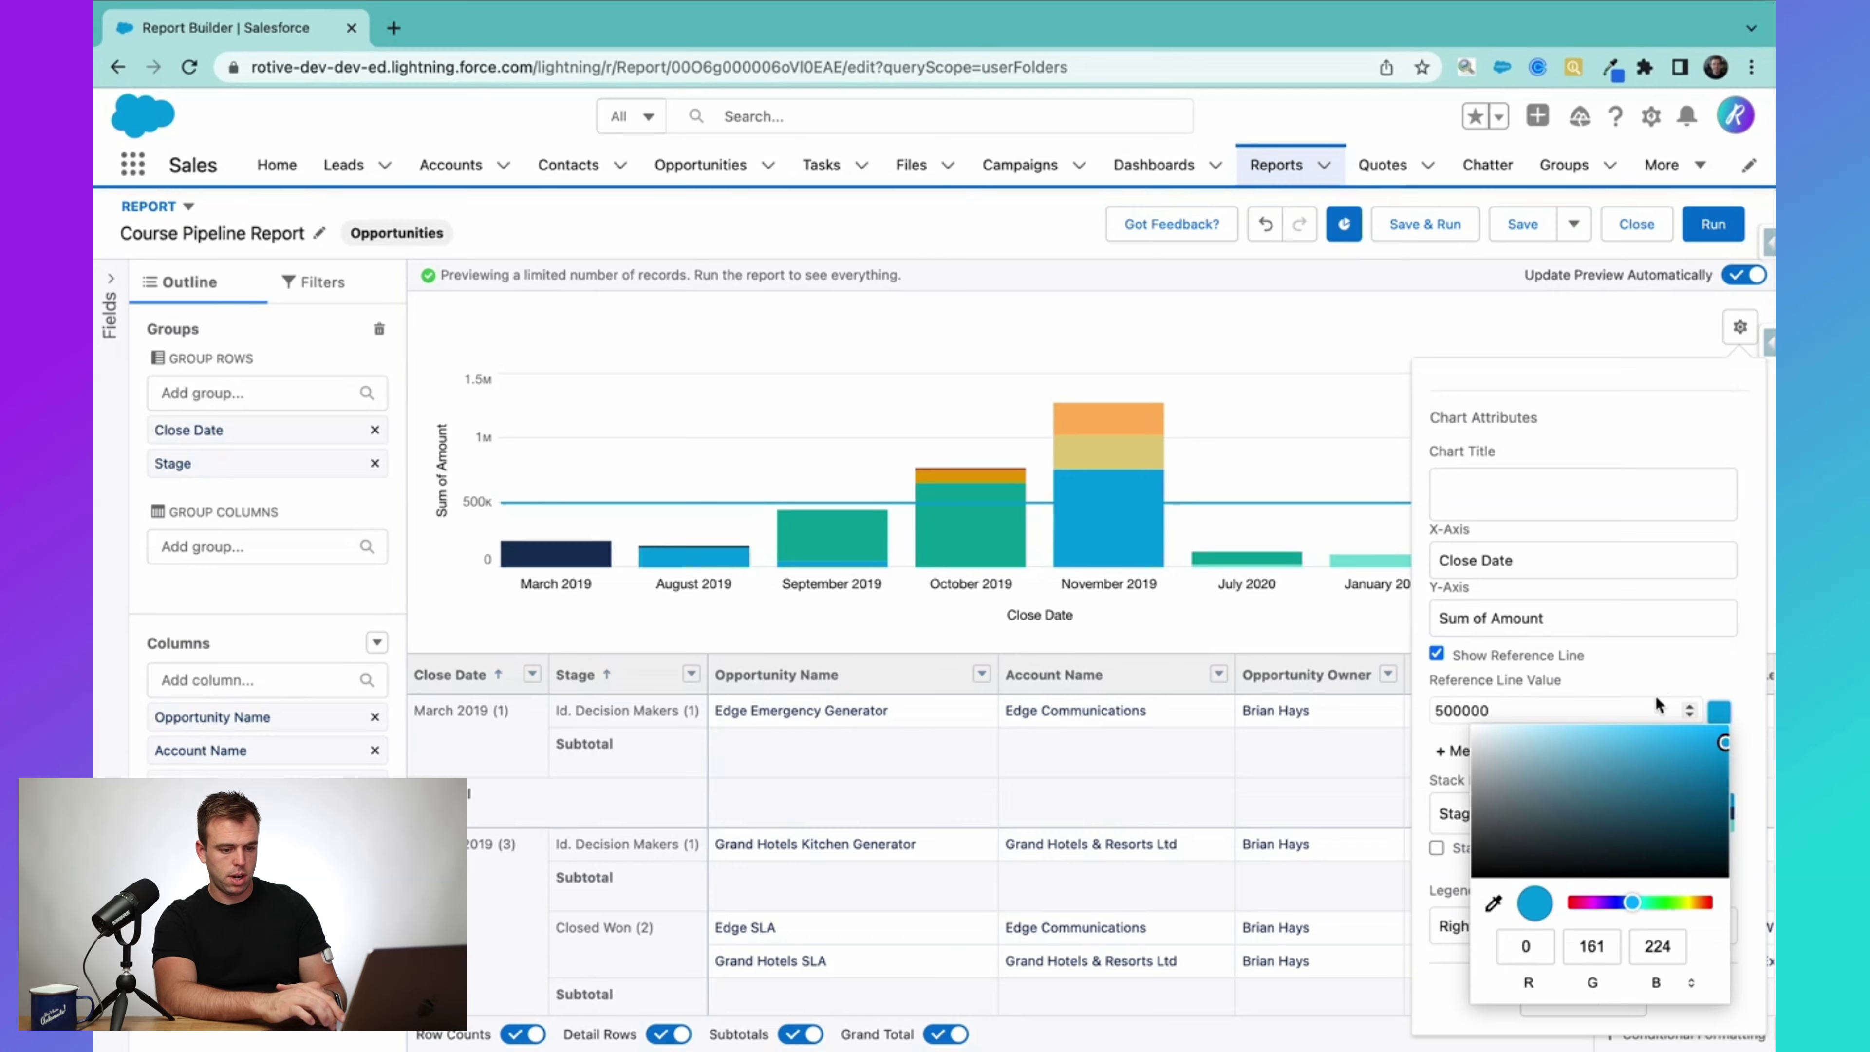
{"action": "left_click_drag", "start_coordinate": [1635, 905], "coordinate": [1642, 905]}
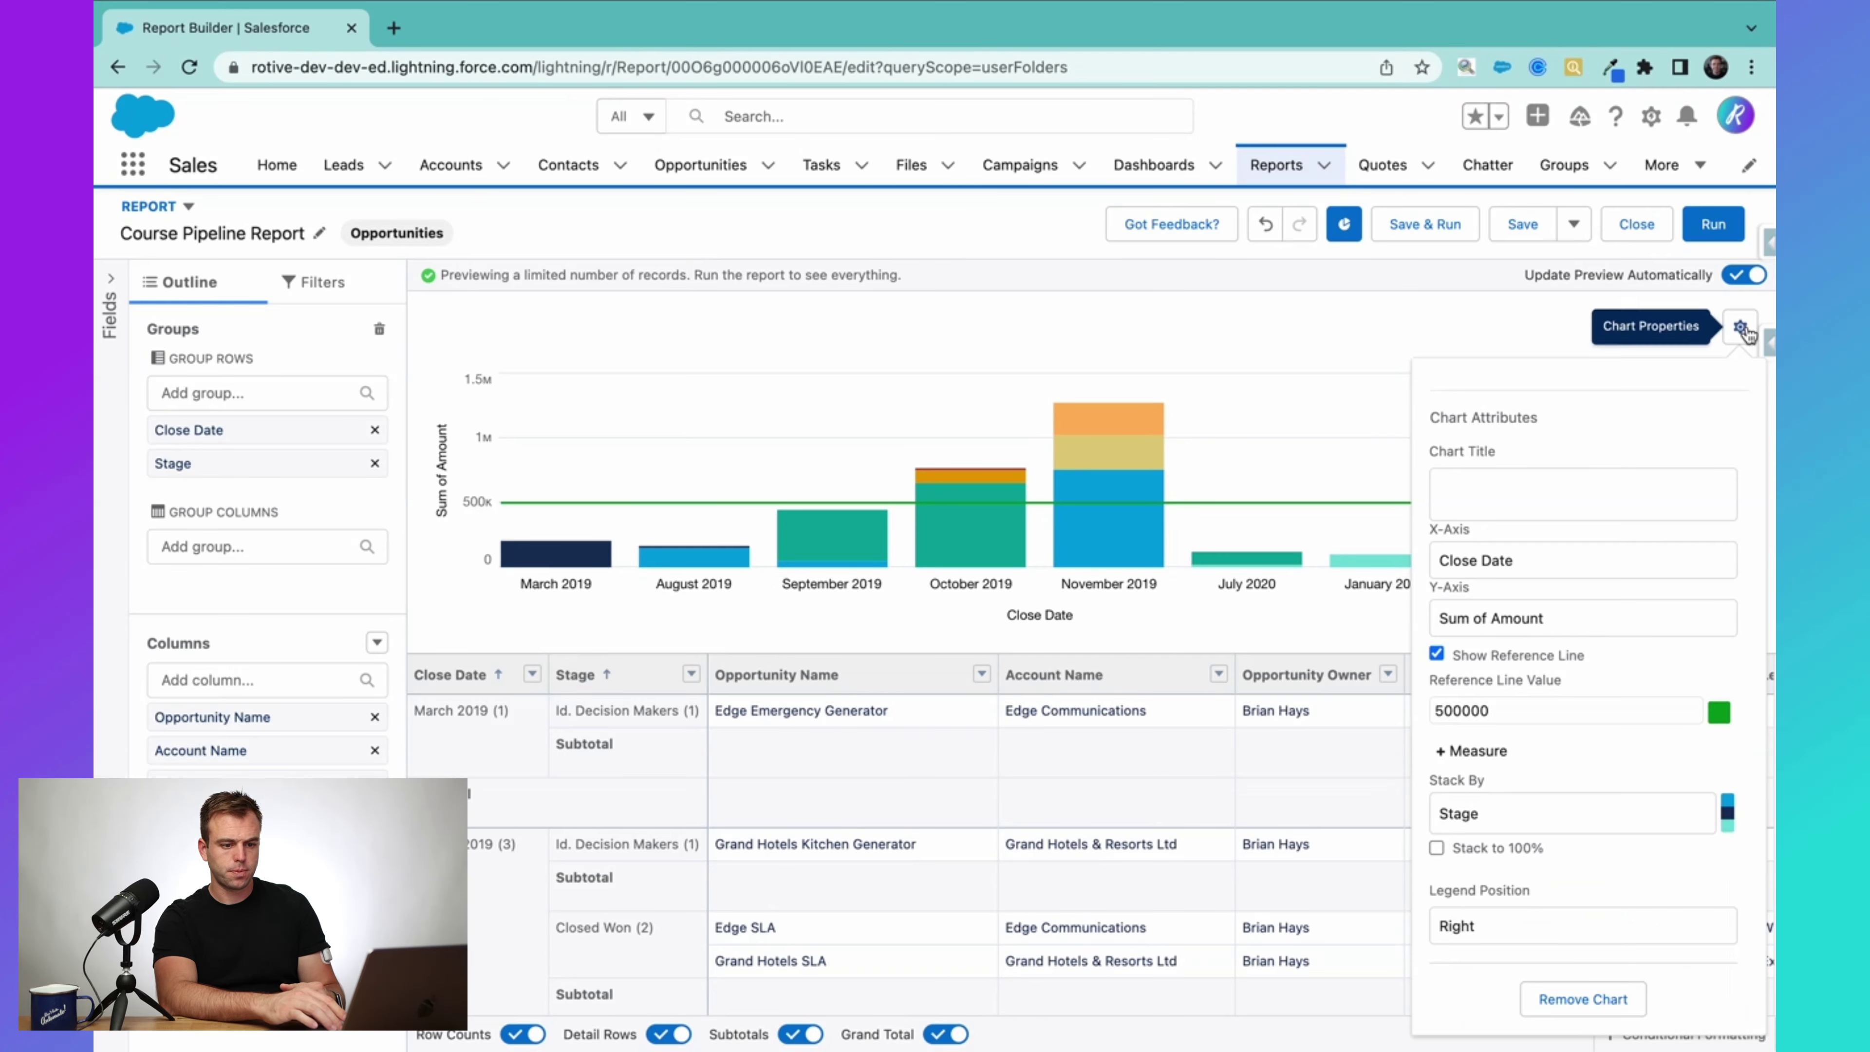
{"action": "left_click", "coordinate": [1743, 332]}
{"action": "left_click", "coordinate": [1425, 224]}
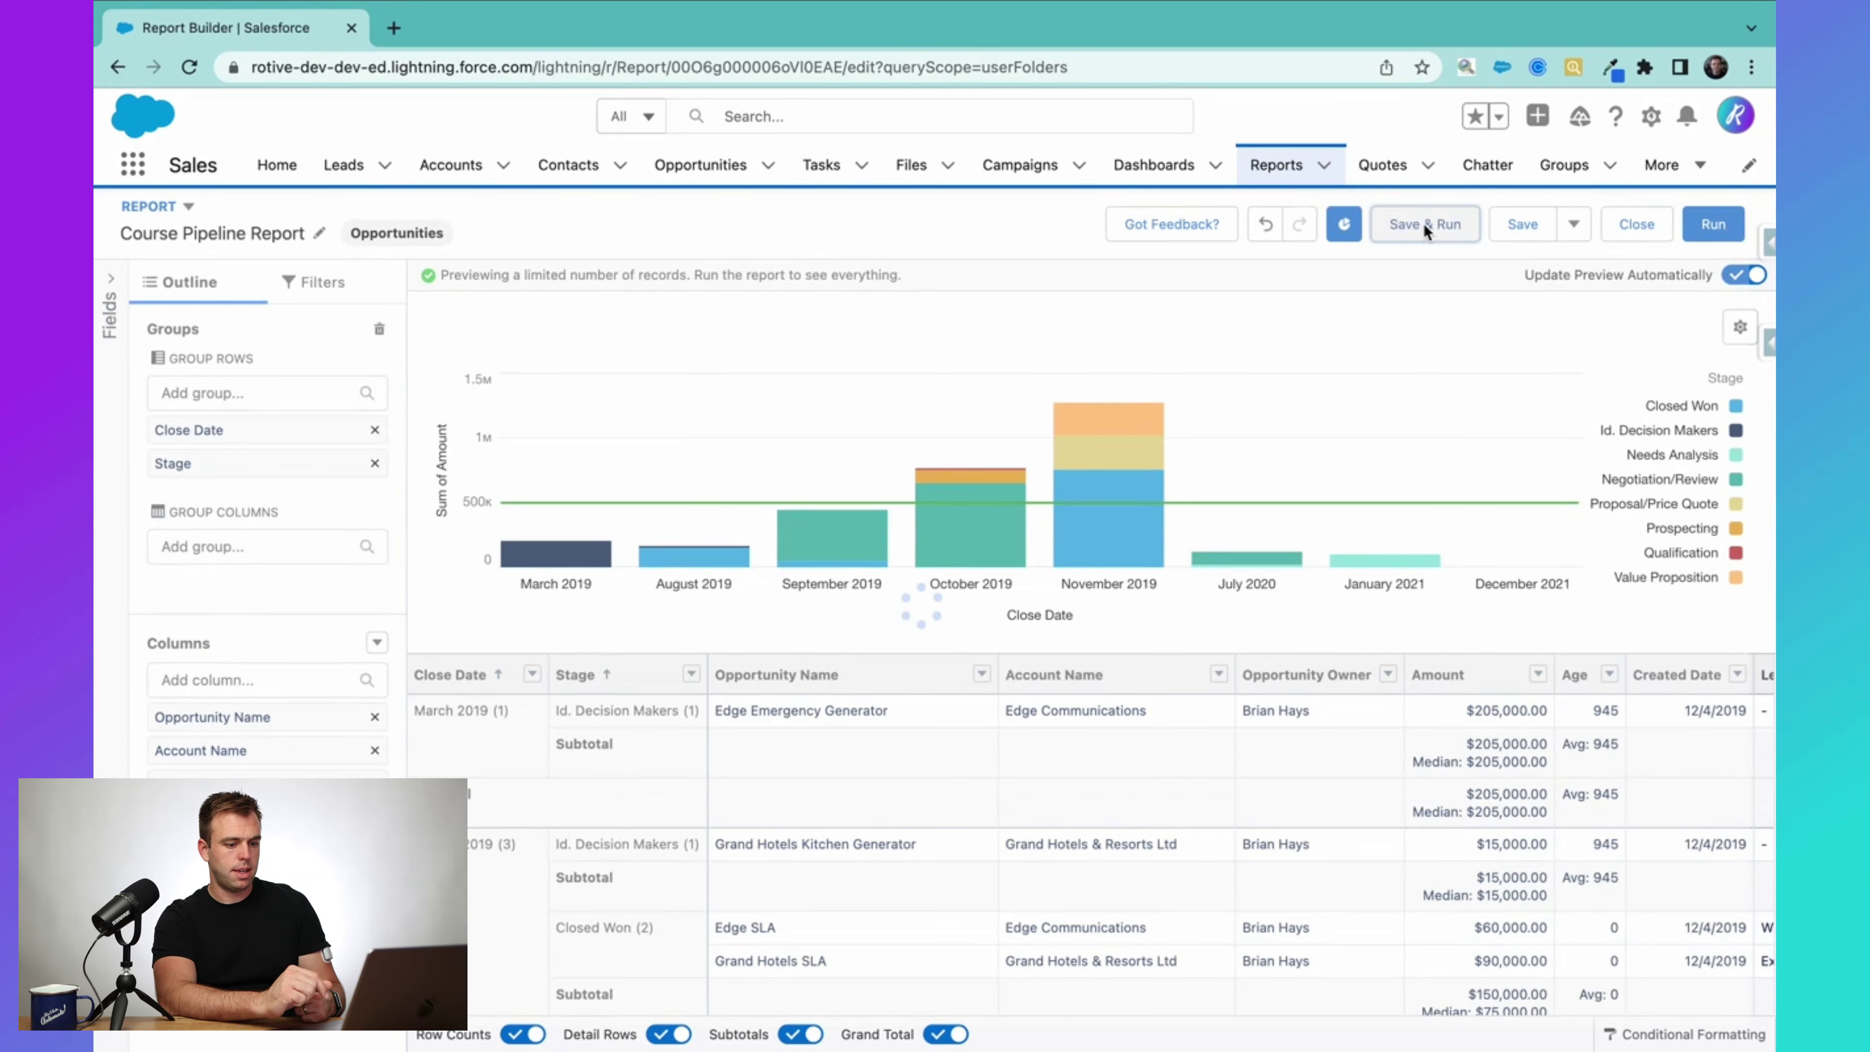